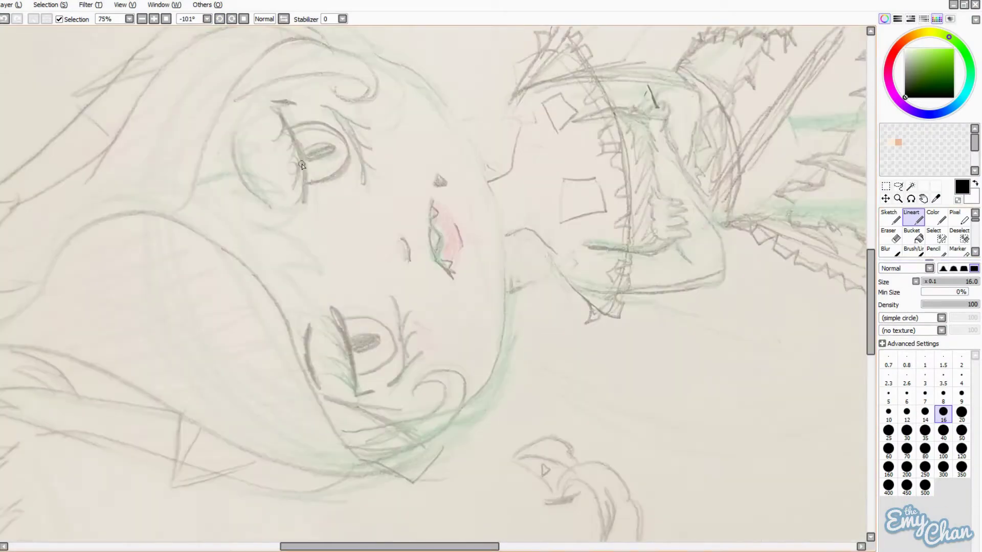
# - Ink the upper and lower lashes of both eyes in black
pyautogui.moveTo(276, 105)
pyautogui.mouseDown()
pyautogui.moveTo(302, 203)
pyautogui.moveTo(296, 106)
pyautogui.mouseUp()
pyautogui.moveTo(323, 107); pyautogui.dragTo(364, 183)
pyautogui.moveTo(332, 308)
pyautogui.mouseDown()
pyautogui.moveTo(354, 396)
pyautogui.moveTo(373, 392)
pyautogui.mouseUp()
pyautogui.moveTo(393, 299); pyautogui.dragTo(388, 385)
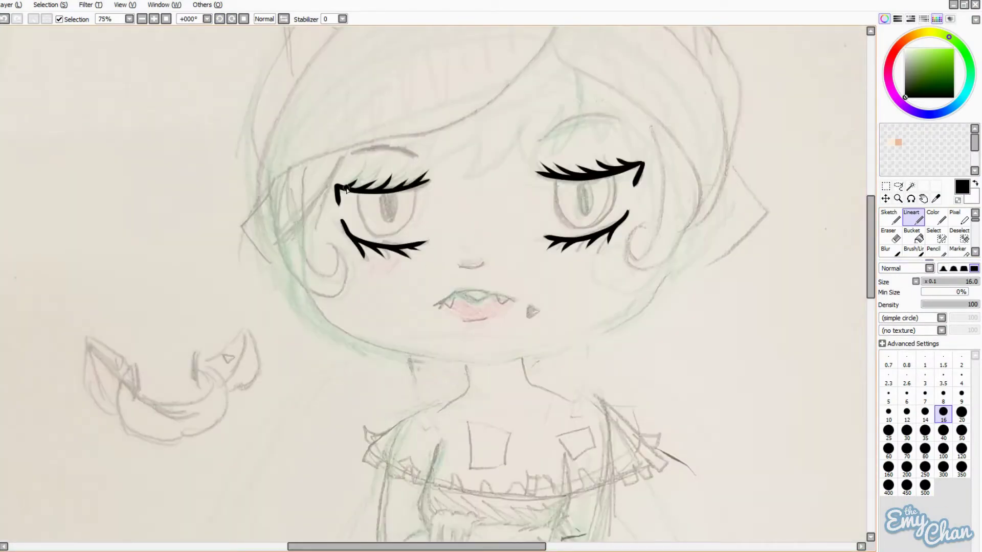
# - Ink the iris circles in both eyes, undoing a rejected face outline stroke
pyautogui.moveTo(558, 201); pyautogui.dragTo(616, 205)
pyautogui.moveTo(362, 195); pyautogui.dragTo(415, 191)
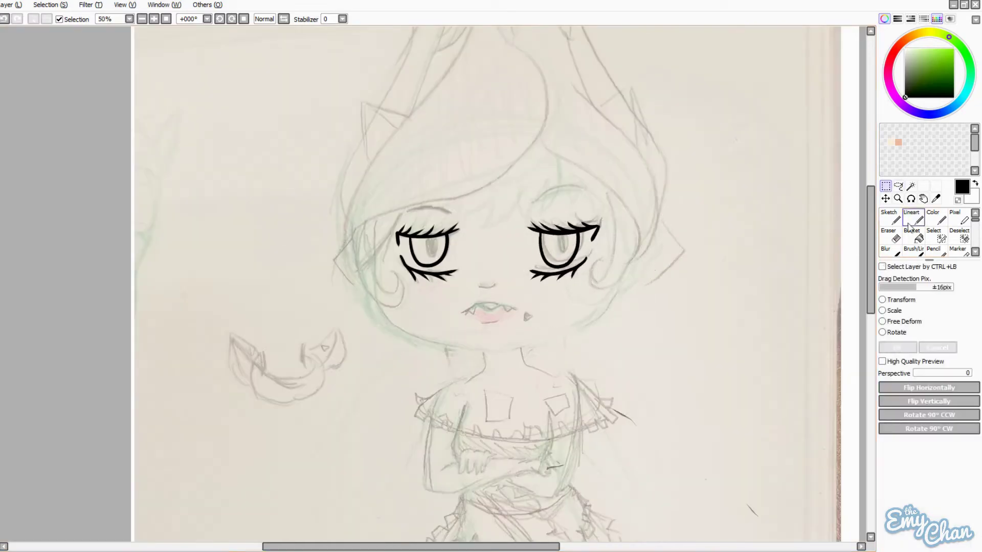
pyautogui.moveTo(315, 138); pyautogui.dragTo(673, 121)
pyautogui.hotkey('ctrl', 'z')
# - Ink the fanged mouth line over the sketched lips with a smaller brush
pyautogui.moveTo(437, 284); pyautogui.dragTo(522, 280)
pyautogui.press('[')
pyautogui.press('[')
pyautogui.press('[')
pyautogui.press('[')
pyautogui.press('[')
pyautogui.press('[')
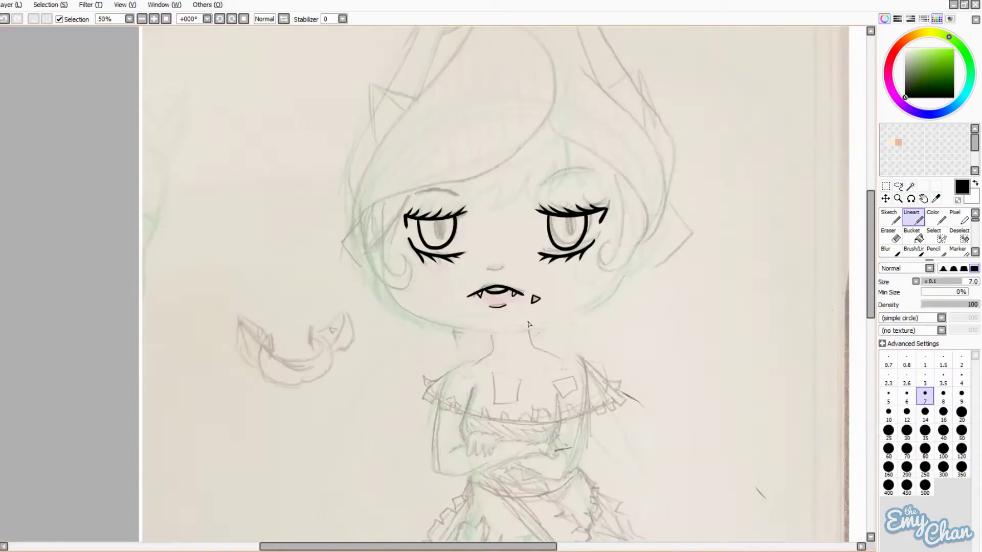
pyautogui.scroll(-2, 569, 300)
pyautogui.press(']')
pyautogui.press(']')
pyautogui.press(']')
pyautogui.press(']')
pyautogui.press(']')
pyautogui.hotkey('ctrl', 'z')
pyautogui.scroll(4, 567, 152)
# - Ink the flame-shaped hair outline, lower bang curve and spiked locks on both sides
pyautogui.moveTo(543, 219)
pyautogui.mouseDown()
pyautogui.moveTo(511, 92)
pyautogui.moveTo(351, 331)
pyautogui.mouseUp()
pyautogui.moveTo(543, 221); pyautogui.dragTo(353, 334)
pyautogui.moveTo(519, 121)
pyautogui.mouseDown()
pyautogui.moveTo(532, 68)
pyautogui.moveTo(616, 267)
pyautogui.mouseUp()
pyautogui.moveTo(543, 225); pyautogui.dragTo(637, 352)
pyautogui.moveTo(637, 353)
pyautogui.mouseDown()
pyautogui.moveTo(665, 231)
pyautogui.moveTo(566, 126)
pyautogui.mouseUp()
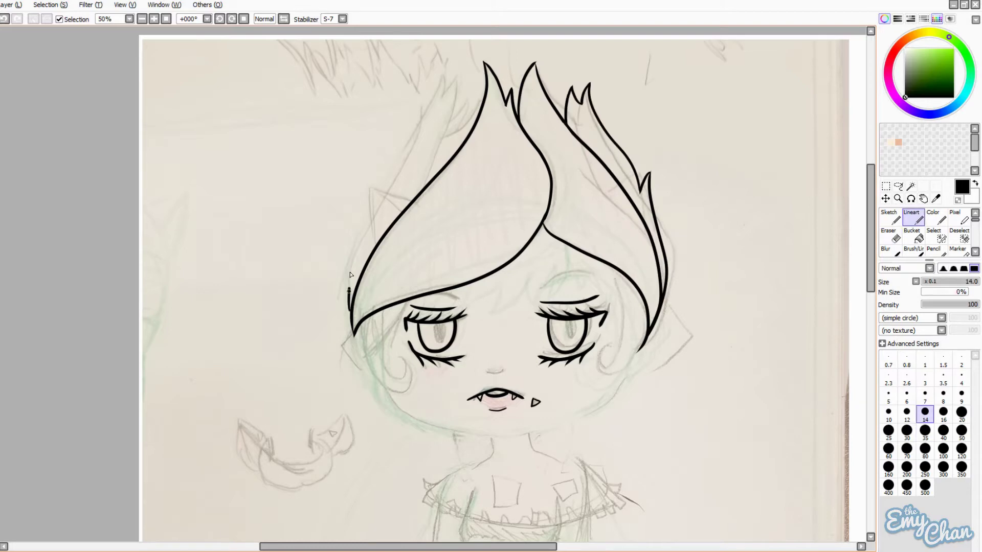
pyautogui.moveTo(450, 77); pyautogui.dragTo(372, 203)
pyautogui.moveTo(432, 179)
pyautogui.mouseDown()
pyautogui.moveTo(480, 87)
pyautogui.moveTo(485, 100)
pyautogui.mouseUp()
pyautogui.scroll(-4, 857, 248)
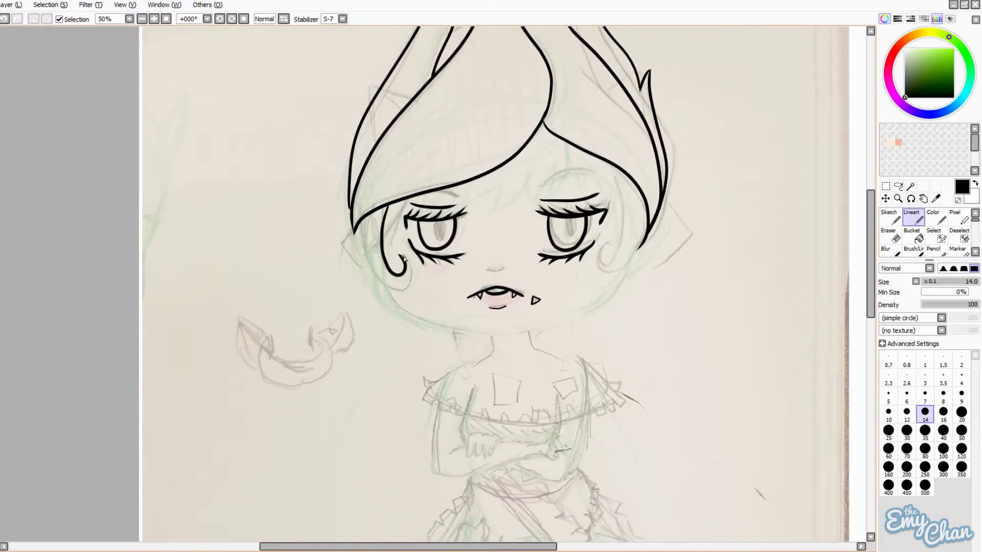
# - Ink the curly cheek locks and try out forehead curl and spiral strokes
pyautogui.moveTo(369, 220); pyautogui.dragTo(403, 265)
pyautogui.moveTo(616, 168)
pyautogui.mouseDown()
pyautogui.moveTo(647, 222)
pyautogui.moveTo(661, 188)
pyautogui.moveTo(644, 260)
pyautogui.mouseUp()
pyautogui.press('e')
pyautogui.press('e')
pyautogui.moveTo(562, 138)
pyautogui.mouseDown()
pyautogui.moveTo(506, 214)
pyautogui.moveTo(484, 195)
pyautogui.moveTo(499, 214)
pyautogui.mouseUp()
pyautogui.hotkey('ctrl', 'z')
pyautogui.hotkey('ctrl', 'z')
pyautogui.moveTo(537, 182)
pyautogui.mouseDown()
pyautogui.moveTo(596, 171)
pyautogui.moveTo(564, 175)
pyautogui.moveTo(588, 174)
pyautogui.mouseUp()
pyautogui.hotkey('ctrl', 'z')
# - Ink the eyebrows, the jaw line and the stroke along the right cheek
pyautogui.moveTo(439, 196); pyautogui.dragTo(460, 185)
pyautogui.scroll(-2, 562, 230)
pyautogui.moveTo(388, 241); pyautogui.dragTo(506, 292)
pyautogui.scroll(1, 672, 236)
pyautogui.moveTo(687, 197); pyautogui.dragTo(674, 227)
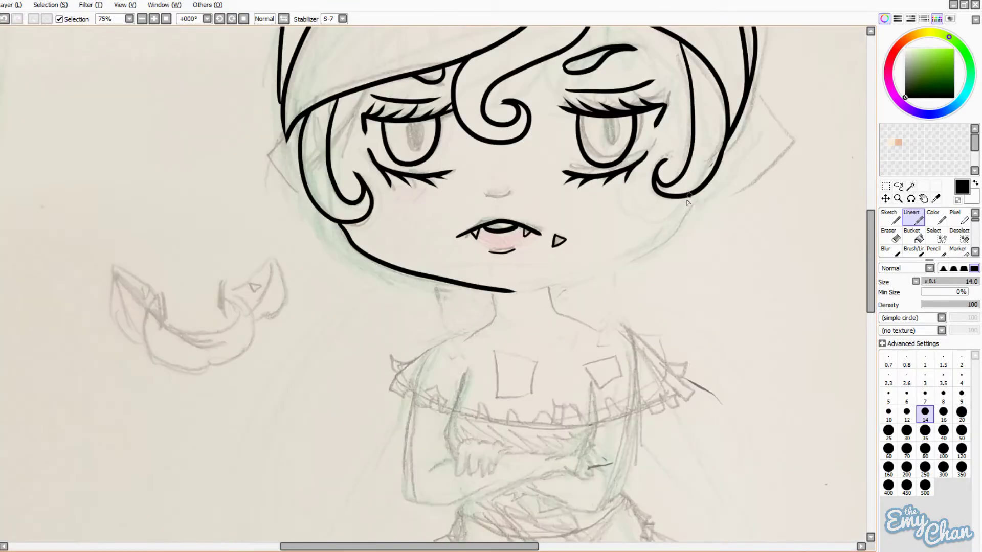
pyautogui.scroll(-2, 672, 236)
# - Rotate the canvas to check the face, then undo the chin stroke
pyautogui.press('Delete')
pyautogui.press('Delete')
pyautogui.press('End')
pyautogui.press('End')
pyautogui.press('End')
pyautogui.press('Home')
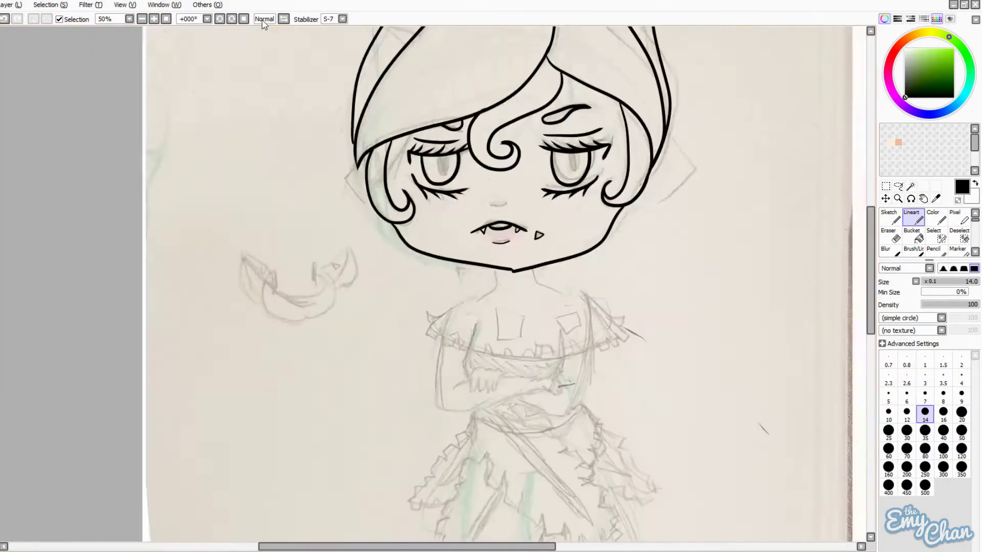
pyautogui.scroll(2, 563, 310)
pyautogui.scroll(-1, 505, 105)
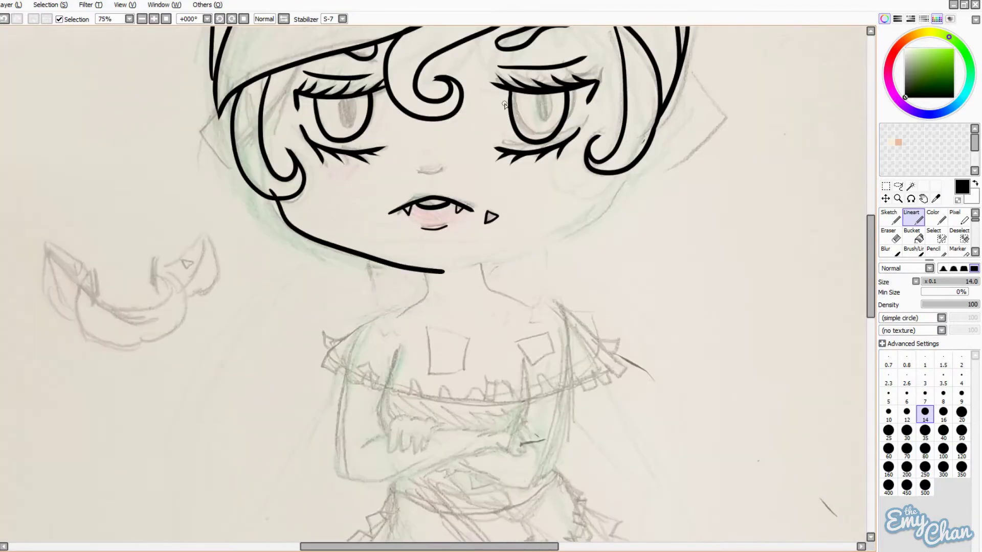
pyautogui.hotkey('ctrl', 'z')
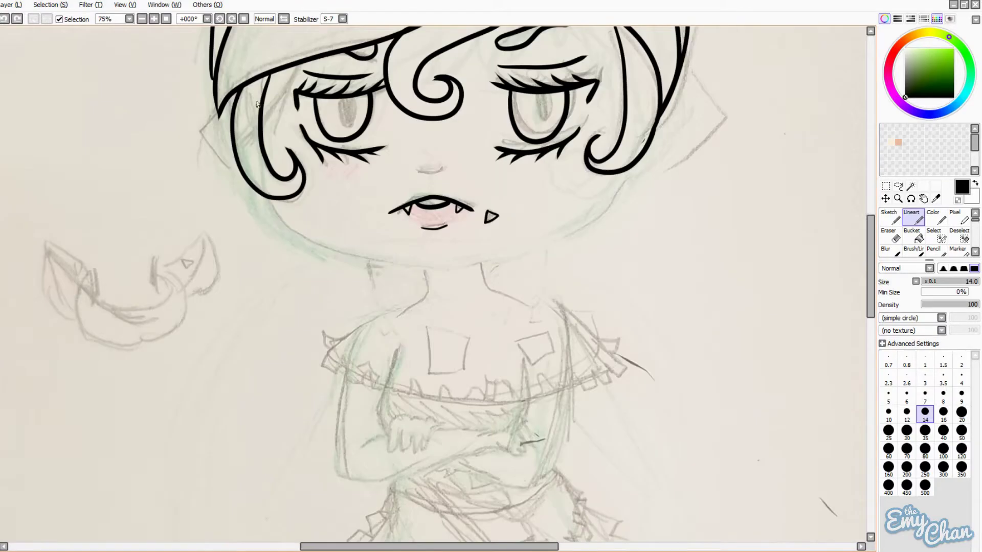
pyautogui.scroll(3, 259, 254)
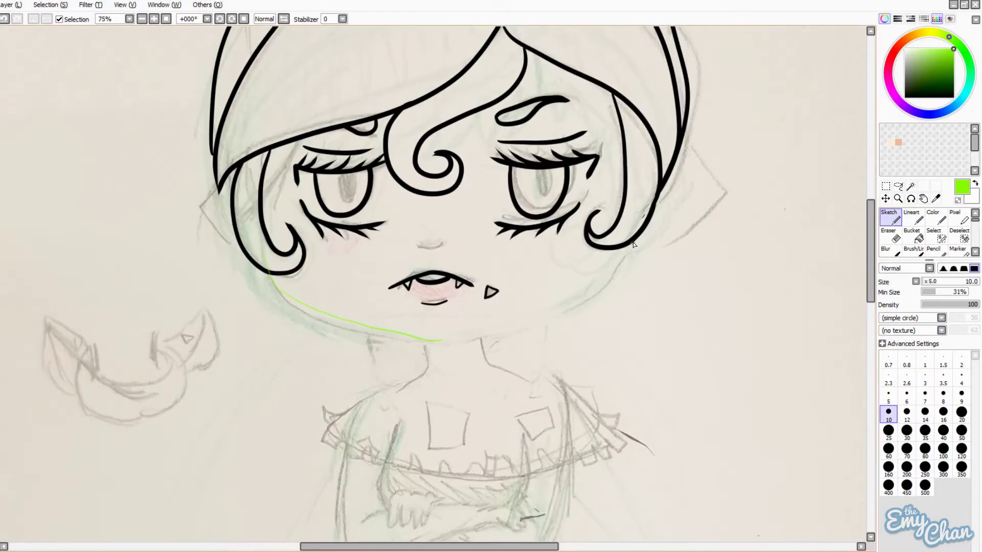
# - Re-ink the left and right chin lines over the green guide
pyautogui.moveTo(273, 273); pyautogui.dragTo(435, 343)
pyautogui.moveTo(448, 341); pyautogui.dragTo(613, 250)
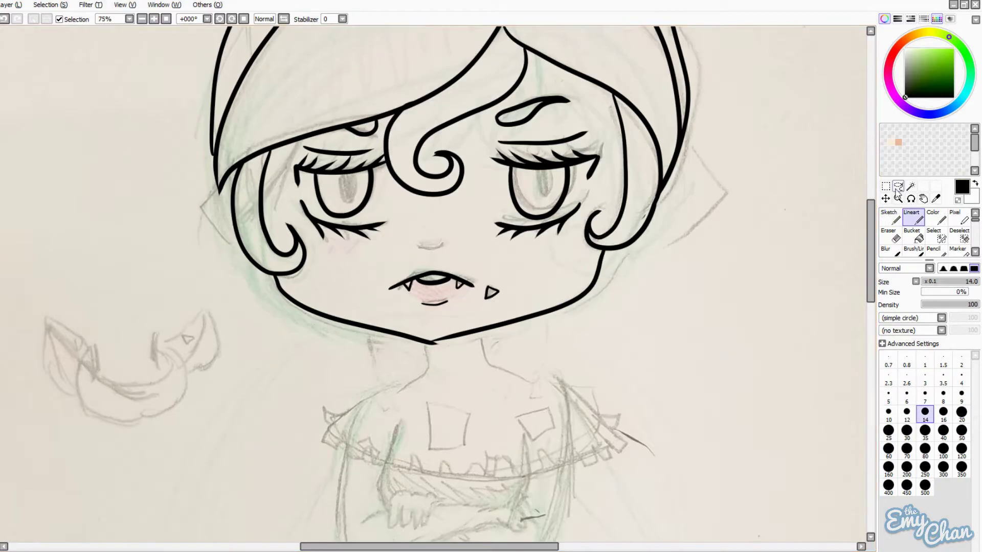
pyautogui.hotkey('ctrl', 't')
pyautogui.press('Return')
pyautogui.hotkey('ctrl', 'z')
pyautogui.hotkey('ctrl', 'y')
pyautogui.hotkey('ctrl', 'z')
# - Lasso-select the chin line and reshape it with a Ctrl+T transform
pyautogui.click(885, 187)
pyautogui.hotkey('ctrl', 't')
pyautogui.moveTo(388, 317); pyautogui.dragTo(476, 286)
pyautogui.press('Return')
pyautogui.click(911, 218)
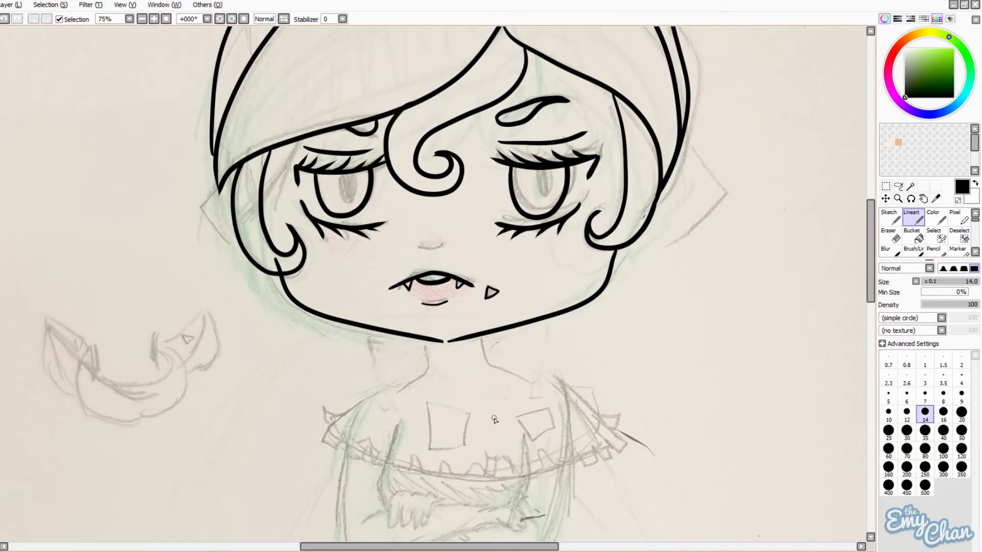
pyautogui.scroll(3, 580, 252)
pyautogui.press('End')
pyautogui.press('End')
pyautogui.press('End')
pyautogui.press('Home')
pyautogui.scroll(-3, 580, 251)
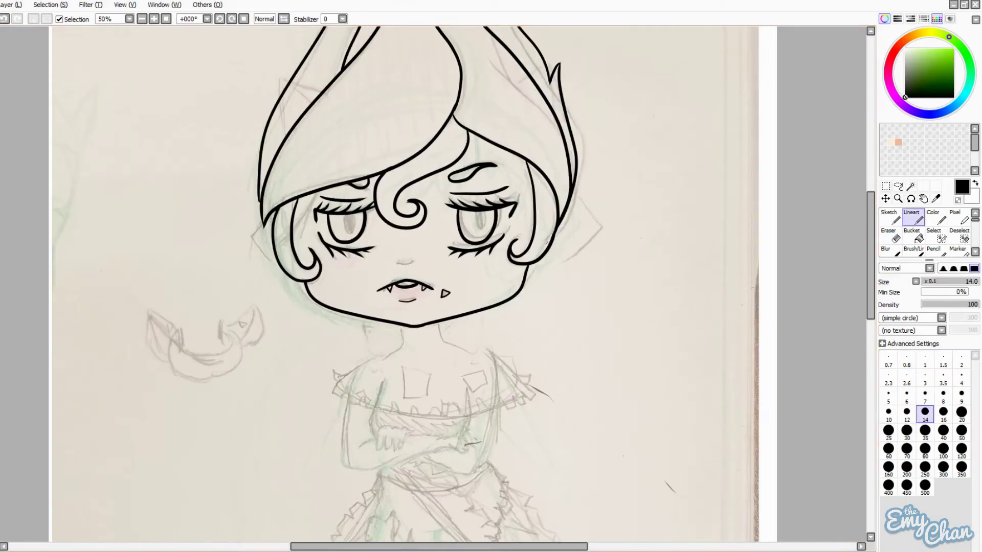
# - Lasso-select the cheek curl and nudge it into place with a transform
pyautogui.press('l')
pyautogui.hotkey('ctrl', 't')
pyautogui.moveTo(334, 283); pyautogui.dragTo(341, 283)
pyautogui.press('Return')
pyautogui.click(911, 217)
pyautogui.scroll(2, 862, 254)
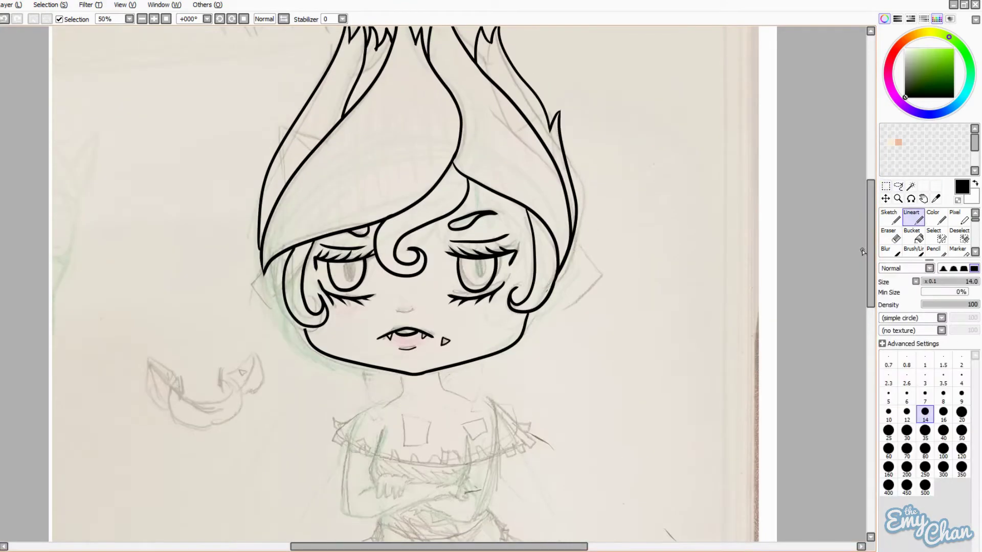
pyautogui.scroll(-3, 301, 333)
pyautogui.scroll(-1, 531, 225)
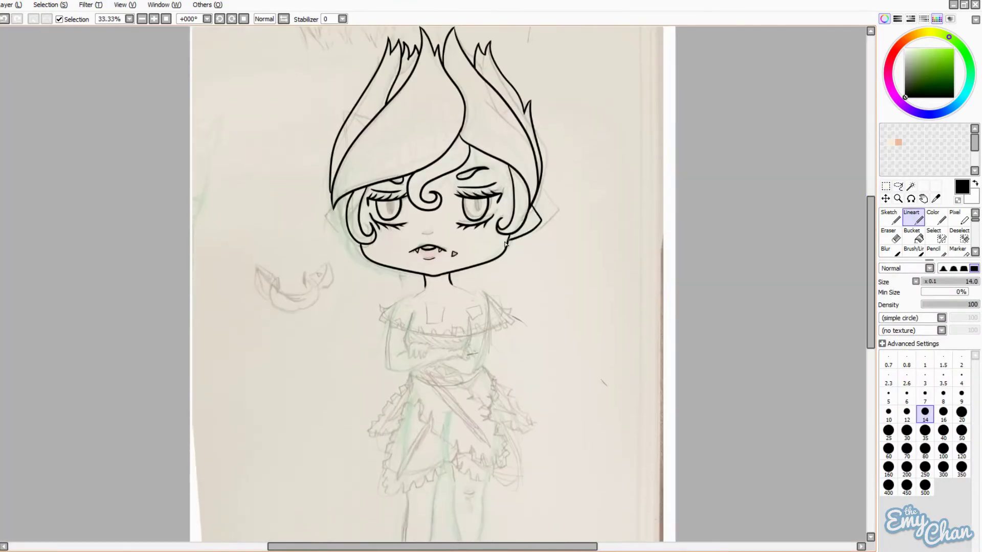
# - Ink the left and right neck lines curving down to the shoulders
pyautogui.scroll(-1, 559, 237)
pyautogui.scroll(2, 559, 238)
pyautogui.scroll(3, 504, 276)
pyautogui.scroll(-3, 616, 451)
pyautogui.scroll(3, 512, 321)
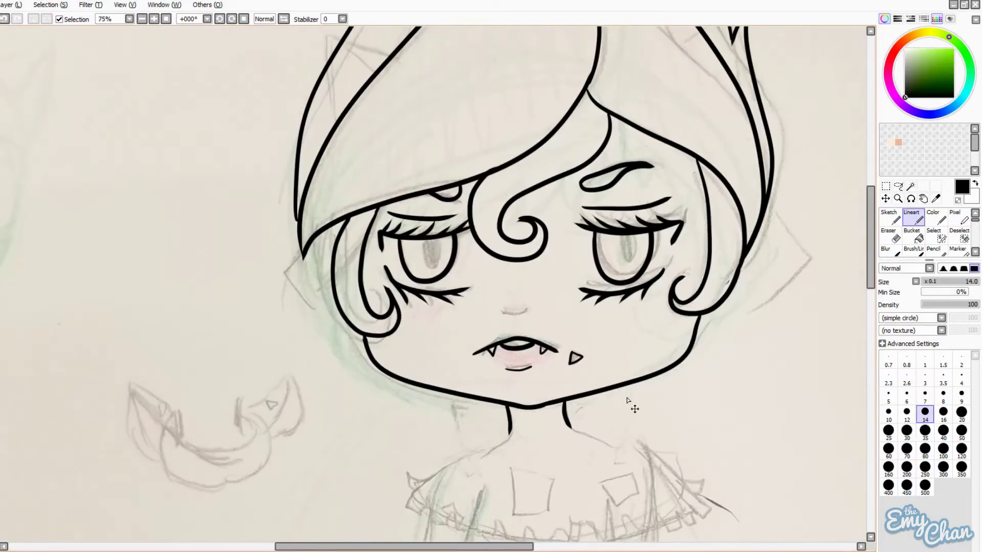
pyautogui.scroll(-3, 512, 321)
pyautogui.moveTo(860, 365); pyautogui.dragTo(860, 261)
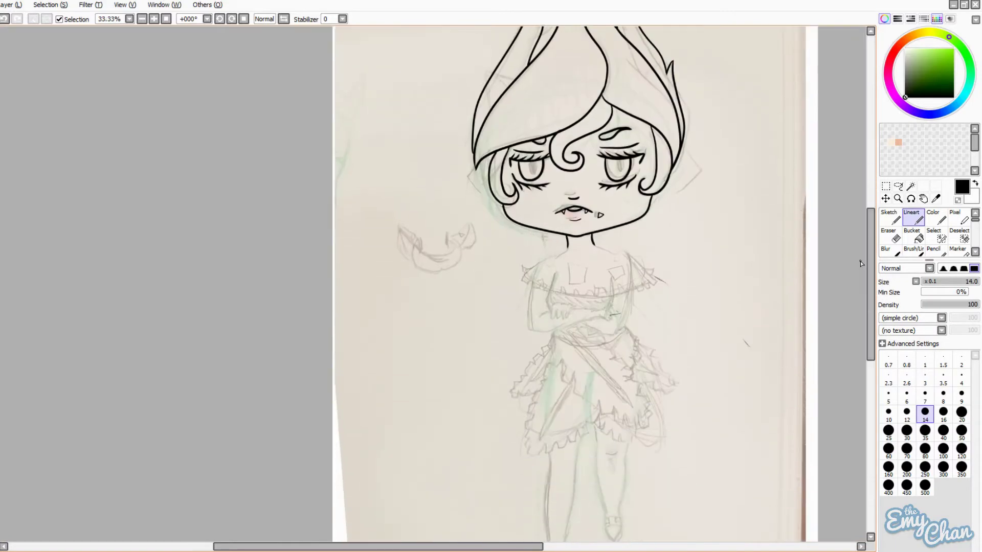
pyautogui.scroll(3, 563, 266)
pyautogui.moveTo(511, 428); pyautogui.dragTo(482, 451)
pyautogui.moveTo(577, 248); pyautogui.dragTo(521, 335)
pyautogui.moveTo(663, 224); pyautogui.dragTo(745, 358)
# - Ink the zigzag ruffle collar across the chest and the neckline curve
pyautogui.press('[')
pyautogui.press('[')
pyautogui.moveTo(522, 318)
pyautogui.mouseDown()
pyautogui.moveTo(627, 304)
pyautogui.moveTo(627, 336)
pyautogui.moveTo(734, 332)
pyautogui.moveTo(777, 317)
pyautogui.moveTo(746, 320)
pyautogui.moveTo(779, 308)
pyautogui.mouseUp()
pyautogui.hotkey('ctrl', 'z')
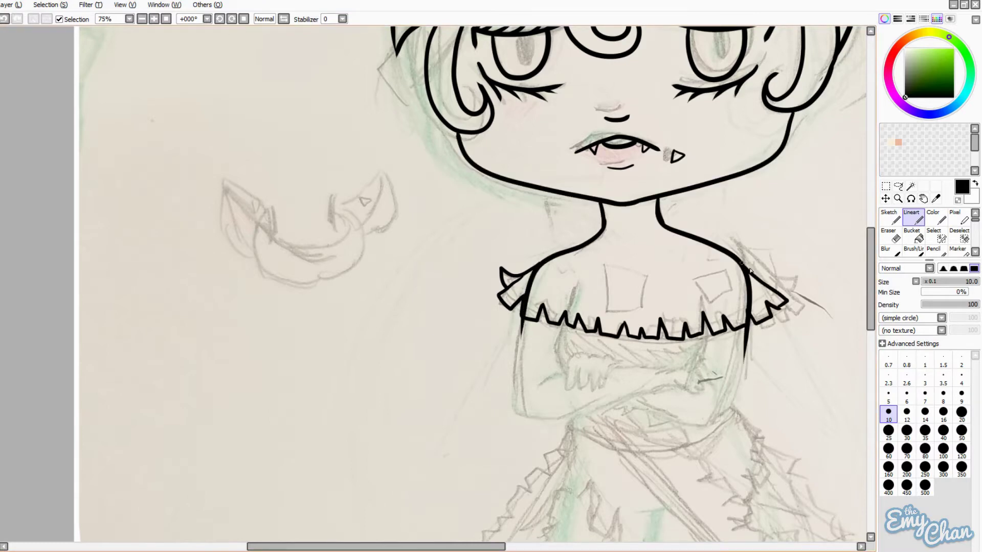
pyautogui.moveTo(537, 271); pyautogui.dragTo(712, 271)
pyautogui.hotkey('ctrl', 'z')
pyautogui.press('Delete')
pyautogui.moveTo(475, 306); pyautogui.dragTo(460, 123)
pyautogui.press('Home')
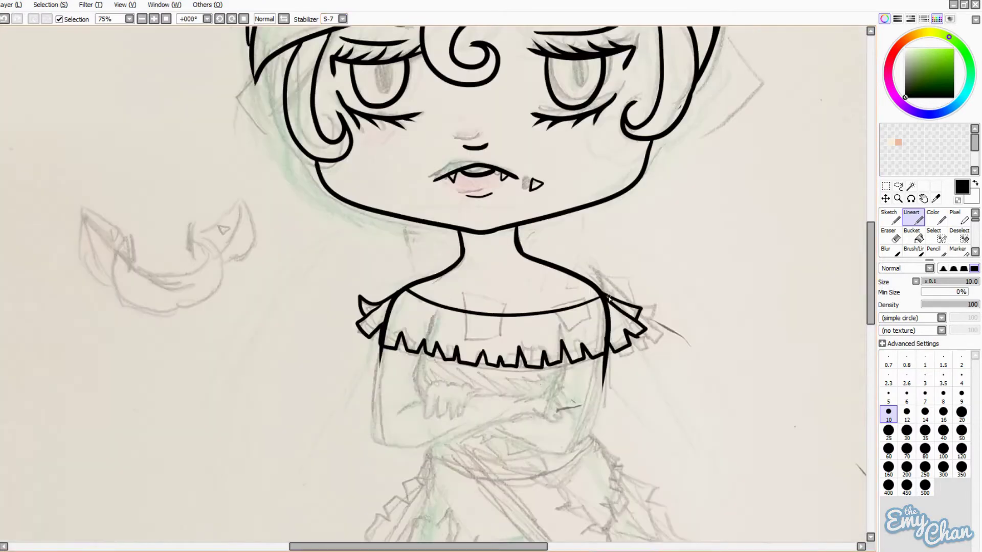
# - Erase the stray line right of the ruffle and ink the crossed-arm outlines
pyautogui.press('e')
pyautogui.moveTo(608, 340); pyautogui.dragTo(604, 301)
pyautogui.press('e')
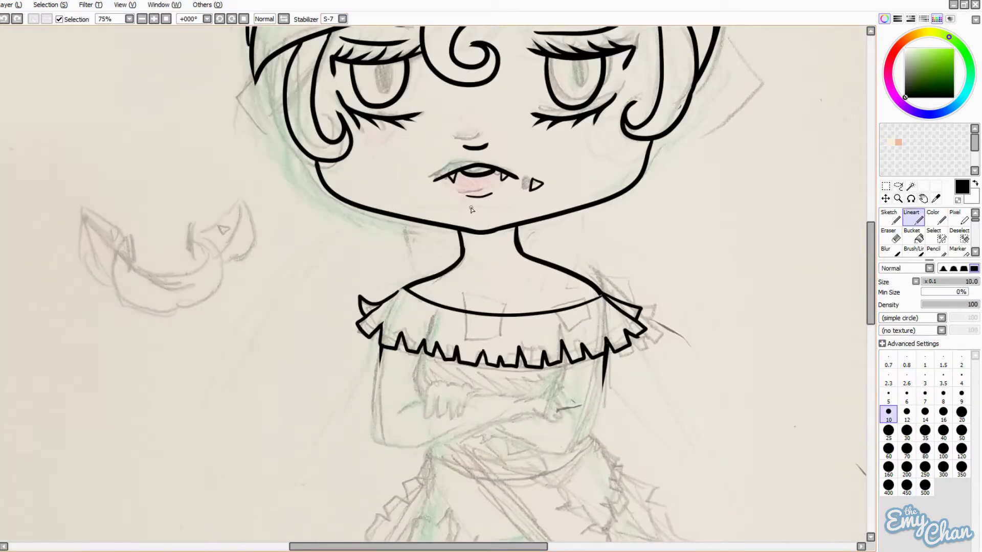
pyautogui.press(']')
pyautogui.press(']')
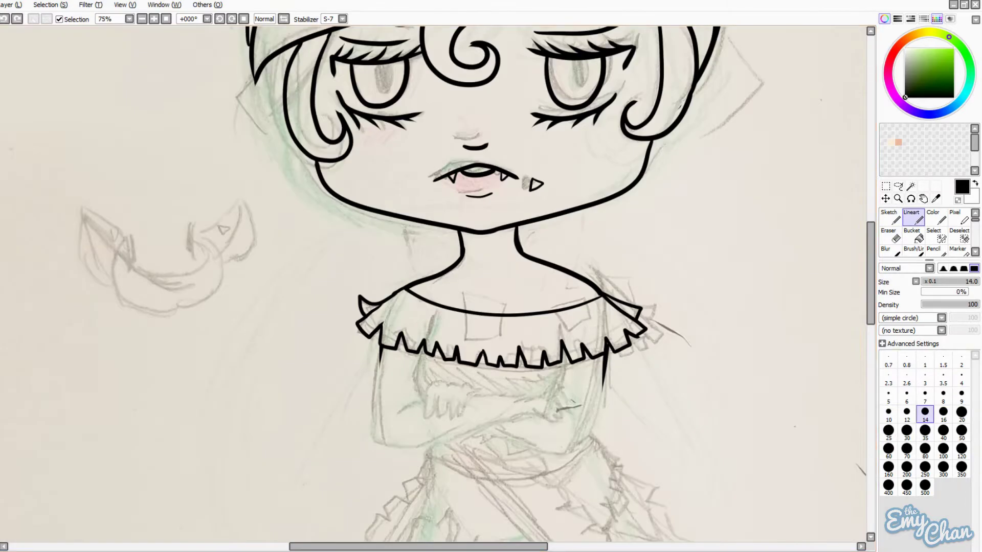
pyautogui.scroll(-3, 435, 281)
pyautogui.moveTo(605, 248); pyautogui.dragTo(485, 322)
pyautogui.moveTo(381, 246)
pyautogui.mouseDown()
pyautogui.moveTo(378, 332)
pyautogui.moveTo(527, 309)
pyautogui.mouseUp()
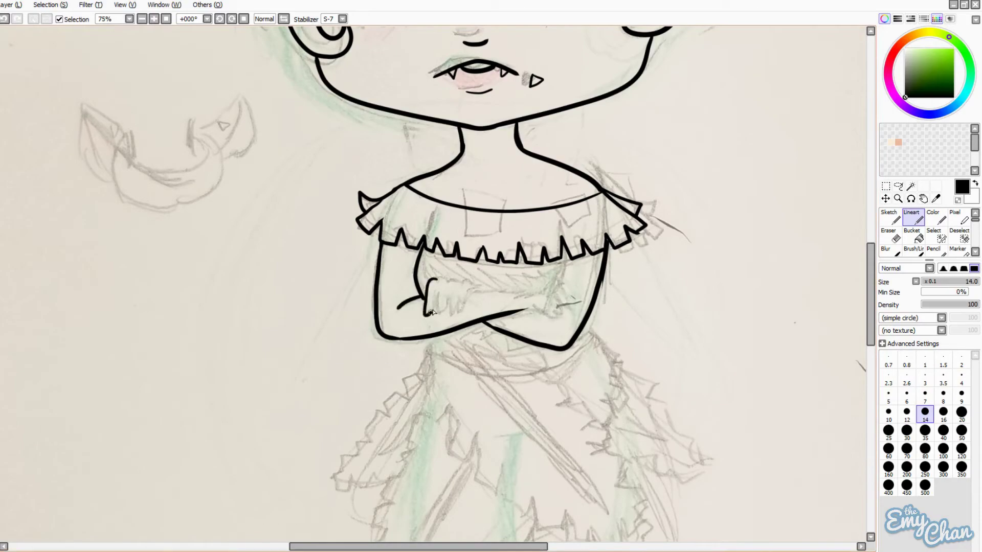
# - Undo the failed hand stroke and try small detail strokes on the arms
pyautogui.hotkey('ctrl', 'z')
pyautogui.scroll(-2, 466, 244)
pyautogui.scroll(3, 465, 244)
pyautogui.moveTo(471, 309)
pyautogui.mouseDown()
pyautogui.moveTo(547, 307)
pyautogui.moveTo(559, 319)
pyautogui.moveTo(493, 323)
pyautogui.mouseUp()
pyautogui.scroll(-2, 559, 319)
pyautogui.scroll(4, 559, 320)
pyautogui.hotkey('ctrl', 'z')
# - Ink left-hand finger strokes with a smaller brush, then undo them
pyautogui.moveTo(394, 296)
pyautogui.mouseDown()
pyautogui.moveTo(381, 328)
pyautogui.moveTo(443, 298)
pyautogui.mouseUp()
pyautogui.press('[')
pyautogui.press('[')
pyautogui.scroll(-4, 407, 295)
pyautogui.scroll(4, 456, 276)
pyautogui.hotkey('ctrl', 'z')
pyautogui.hotkey('ctrl', 'z')
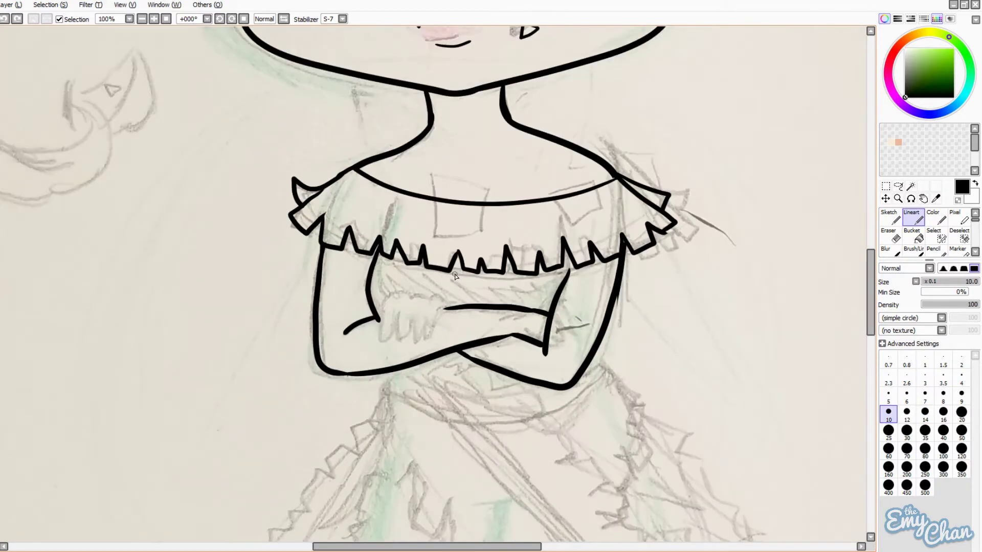
# - Erase the left forearm edge and sketch a green hand guide over it
pyautogui.moveTo(379, 256); pyautogui.dragTo(368, 322)
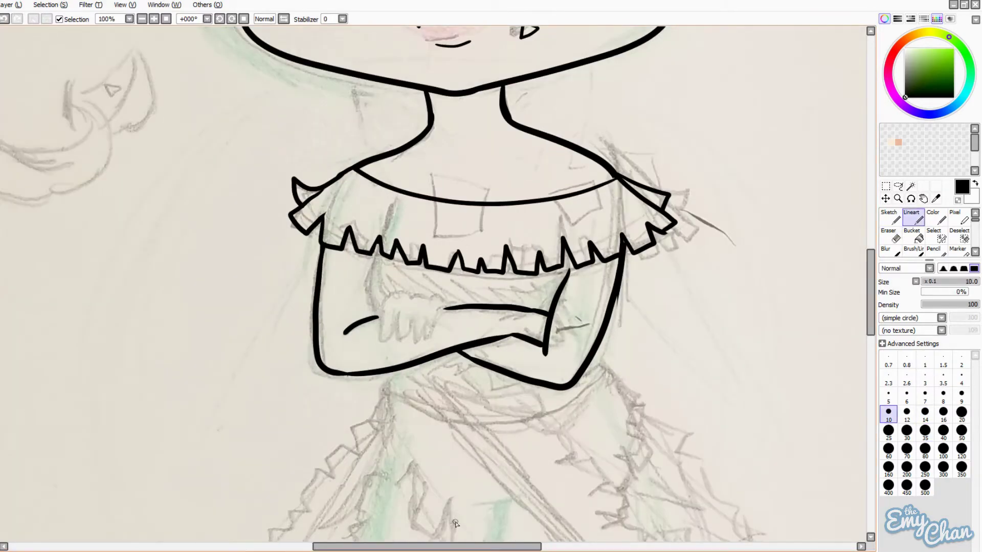
pyautogui.press('n')
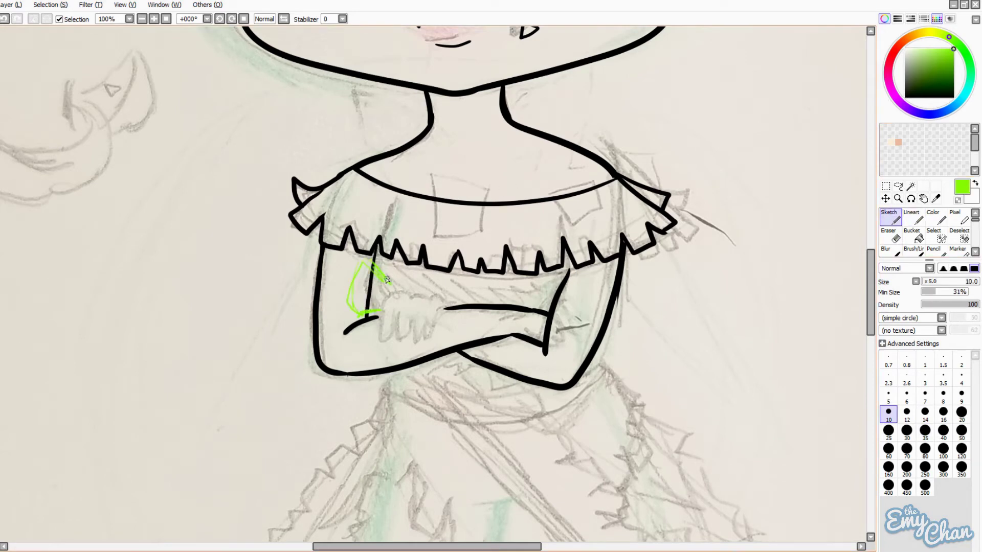
pyautogui.moveTo(386, 307)
pyautogui.mouseDown()
pyautogui.moveTo(412, 293)
pyautogui.moveTo(479, 205)
pyautogui.moveTo(359, 260)
pyautogui.moveTo(349, 247)
pyautogui.moveTo(385, 286)
pyautogui.moveTo(377, 268)
pyautogui.moveTo(384, 287)
pyautogui.mouseUp()
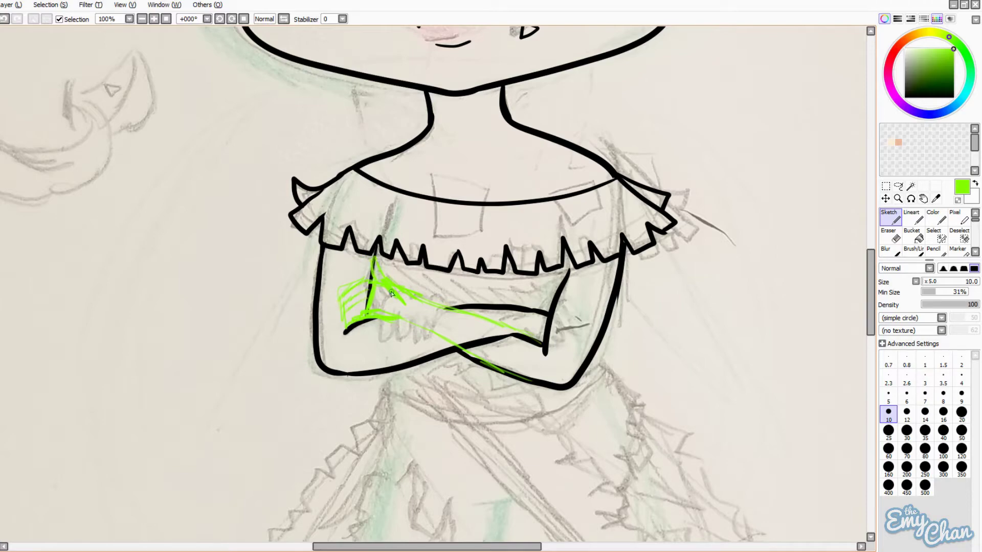
pyautogui.hotkey('ctrl', 'z')
pyautogui.press('b')
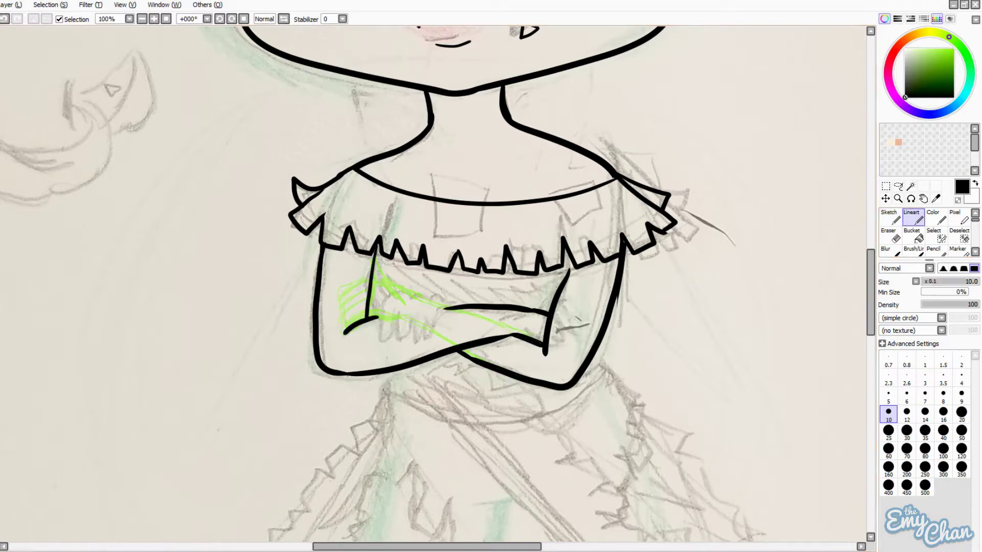
# - Join the forearm line to the right arm and ink the hand's thumb and fingers
pyautogui.press(']')
pyautogui.press(']')
pyautogui.scroll(2, 455, 330)
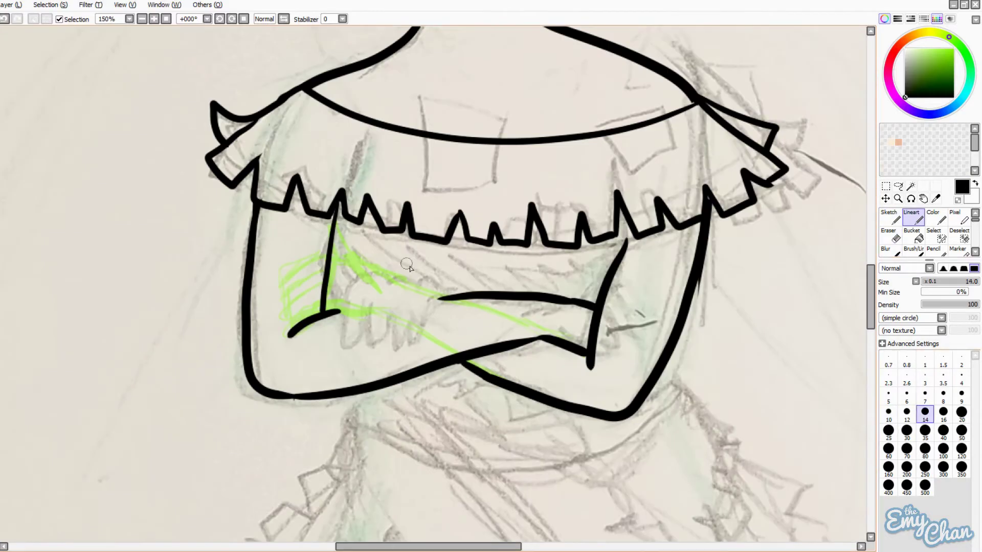
pyautogui.press('[')
pyautogui.press('[')
pyautogui.moveTo(347, 308)
pyautogui.mouseDown()
pyautogui.moveTo(406, 277)
pyautogui.moveTo(357, 303)
pyautogui.moveTo(427, 292)
pyautogui.moveTo(354, 256)
pyautogui.moveTo(330, 256)
pyautogui.mouseUp()
pyautogui.moveTo(332, 225)
pyautogui.mouseDown()
pyautogui.moveTo(358, 261)
pyautogui.moveTo(286, 322)
pyautogui.mouseUp()
# - Ink the line up the thumb to its tip
pyautogui.press('e')
pyautogui.press('e')
pyautogui.scroll(-2, 348, 289)
pyautogui.scroll(2, 348, 290)
pyautogui.scroll(-2, 535, 376)
pyautogui.scroll(2, 535, 376)
pyautogui.moveTo(429, 292); pyautogui.dragTo(333, 225)
pyautogui.scroll(-4, 351, 343)
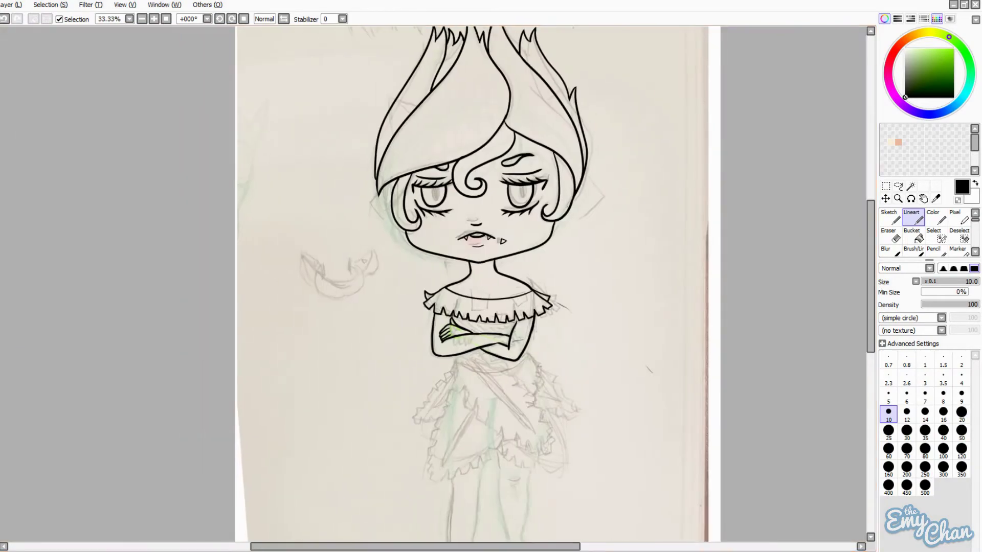
# - With a larger brush and the canvas flipped, ink the jagged dress edges up to the arm
pyautogui.scroll(3, 514, 447)
pyautogui.scroll(-2, 514, 447)
pyautogui.press(']')
pyautogui.press(']')
pyautogui.moveTo(351, 190)
pyautogui.mouseDown()
pyautogui.moveTo(396, 329)
pyautogui.moveTo(532, 412)
pyautogui.moveTo(636, 381)
pyautogui.mouseUp()
pyautogui.hotkey('ctrl', 'z')
pyautogui.moveTo(594, 476); pyautogui.dragTo(617, 445)
pyautogui.press('h')
pyautogui.moveTo(251, 468)
pyautogui.mouseDown()
pyautogui.moveTo(225, 440)
pyautogui.moveTo(251, 339)
pyautogui.moveTo(394, 204)
pyautogui.mouseUp()
pyautogui.moveTo(393, 204)
pyautogui.mouseDown()
pyautogui.moveTo(420, 183)
pyautogui.moveTo(419, 166)
pyautogui.mouseUp()
pyautogui.hotkey('ctrl', 'z')
# - Unflip the canvas, join the arm to the dress line and ink a thin diagonal inside the sash
pyautogui.click(281, 19)
pyautogui.press('[')
pyautogui.press('[')
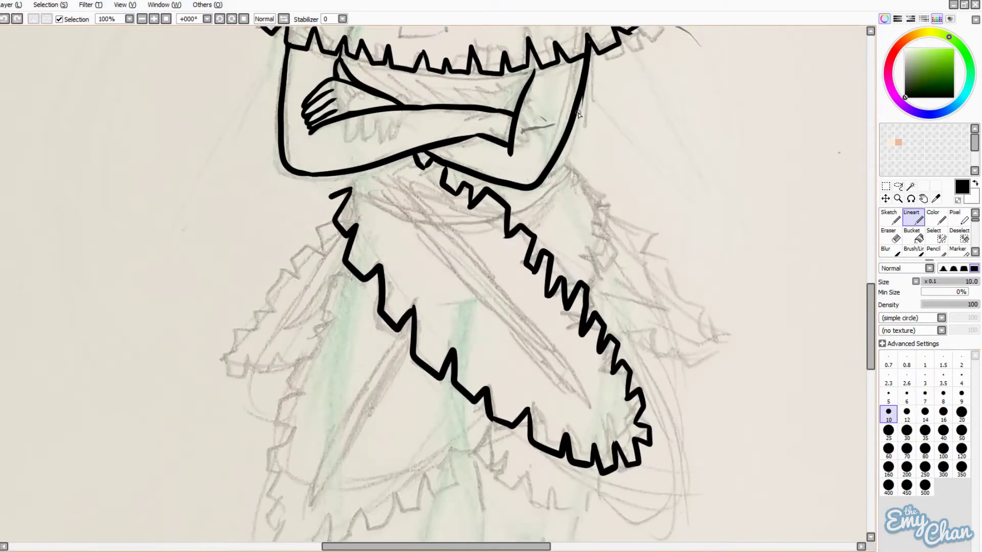
pyautogui.press(']')
pyautogui.press(']')
pyautogui.moveTo(349, 174); pyautogui.dragTo(352, 197)
pyautogui.press('[')
pyautogui.press('[')
pyautogui.moveTo(375, 171); pyautogui.dragTo(540, 365)
pyautogui.scroll(-3, 384, 178)
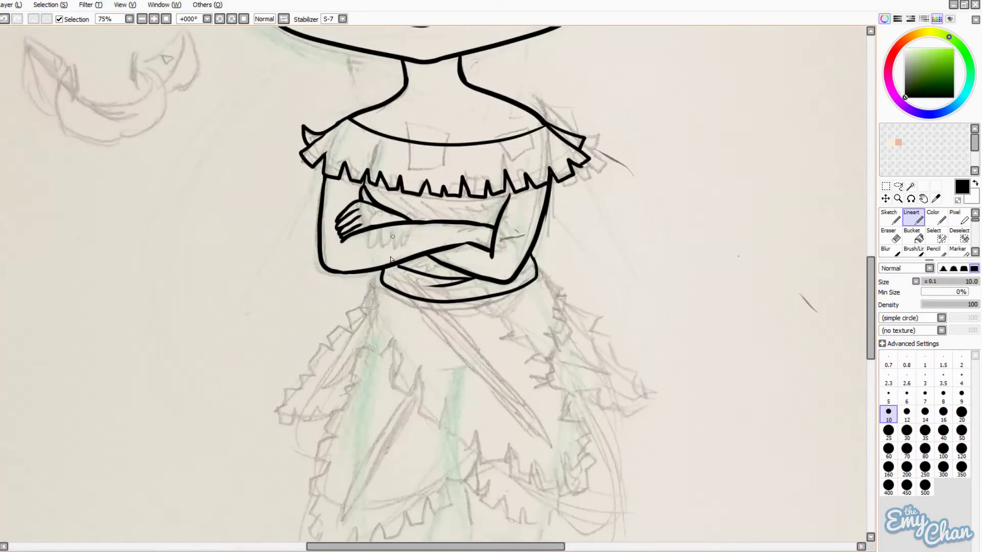
pyautogui.hotkey('ctrl', 'z')
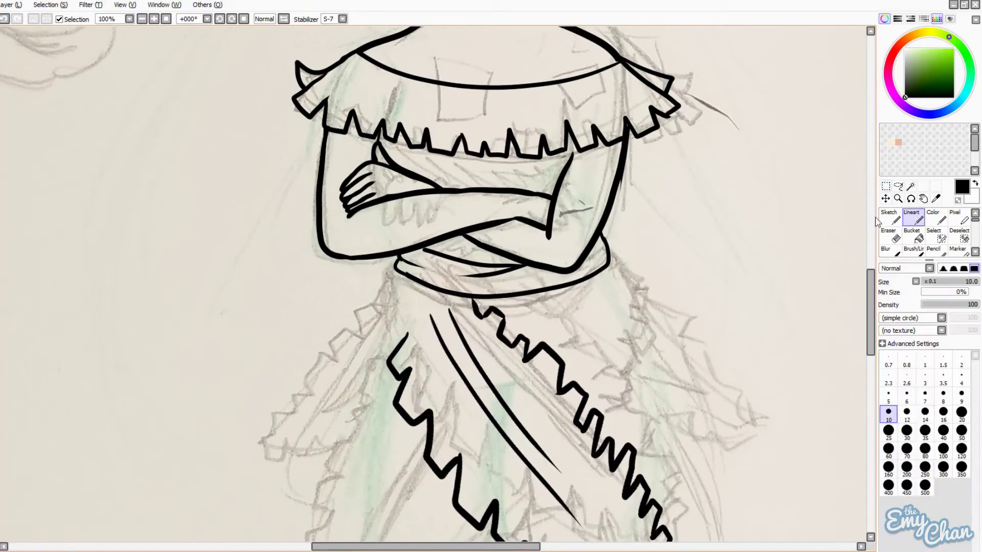
# - Ink the skirt's left zigzag edge from the waist down, retrying failed strokes with undo
pyautogui.moveTo(397, 270)
pyautogui.mouseDown()
pyautogui.moveTo(389, 306)
pyautogui.moveTo(409, 335)
pyautogui.mouseUp()
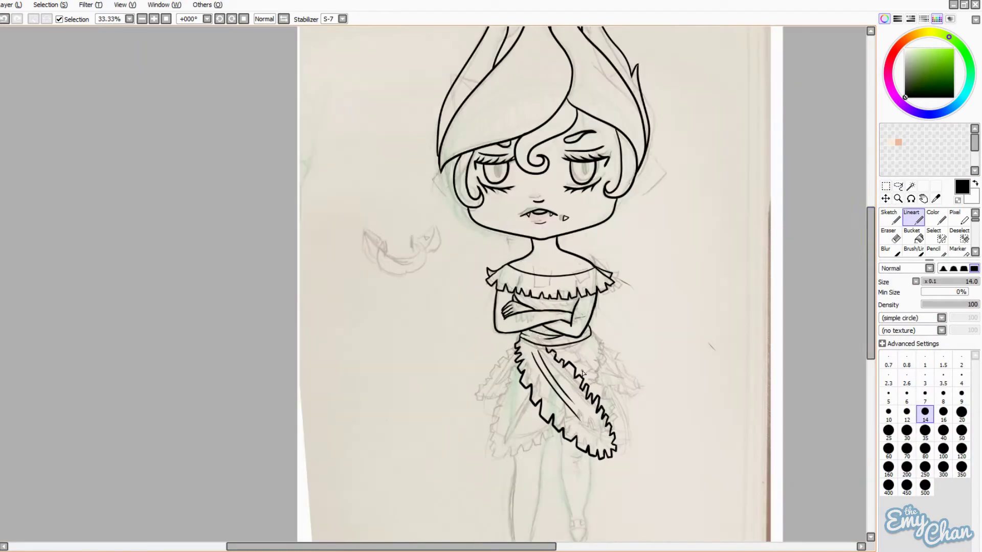
pyautogui.moveTo(525, 197); pyautogui.dragTo(474, 307)
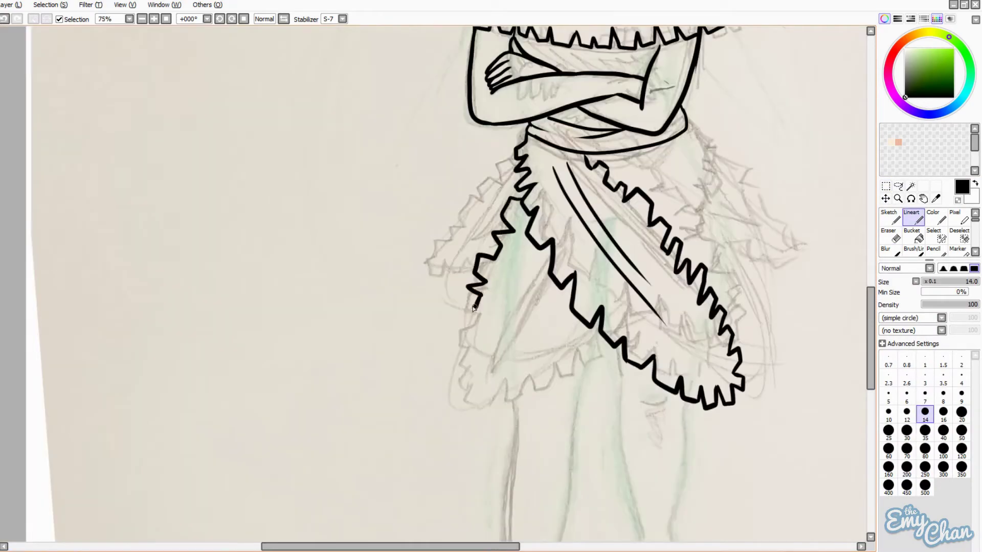
pyautogui.hotkey('ctrl', 'z')
pyautogui.moveTo(520, 199)
pyautogui.mouseDown()
pyautogui.moveTo(457, 326)
pyautogui.moveTo(464, 301)
pyautogui.mouseUp()
pyautogui.hotkey('ctrl', 'z')
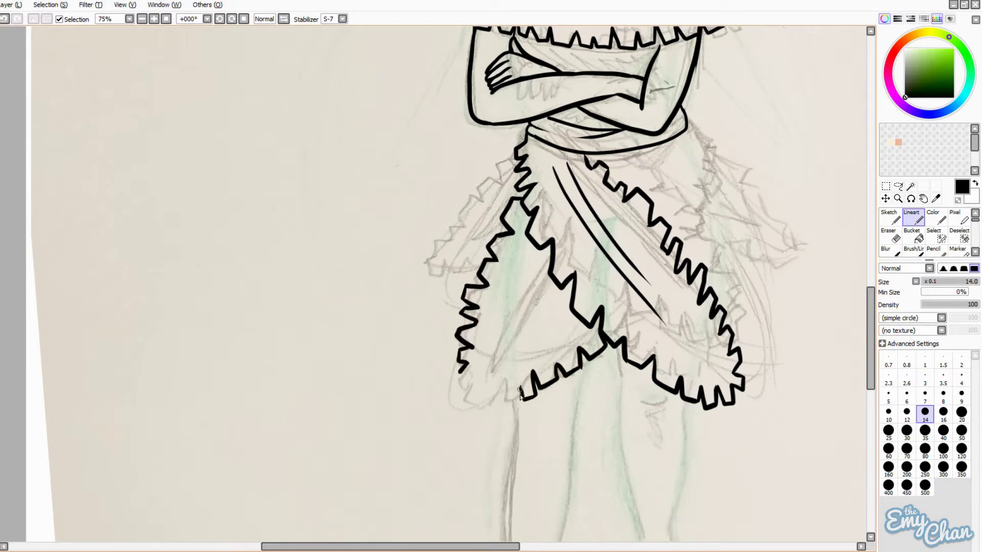
# - At line width 10, draw a thin fold line inside the skirt
pyautogui.click(888, 412)
pyautogui.moveTo(548, 259); pyautogui.dragTo(495, 353)
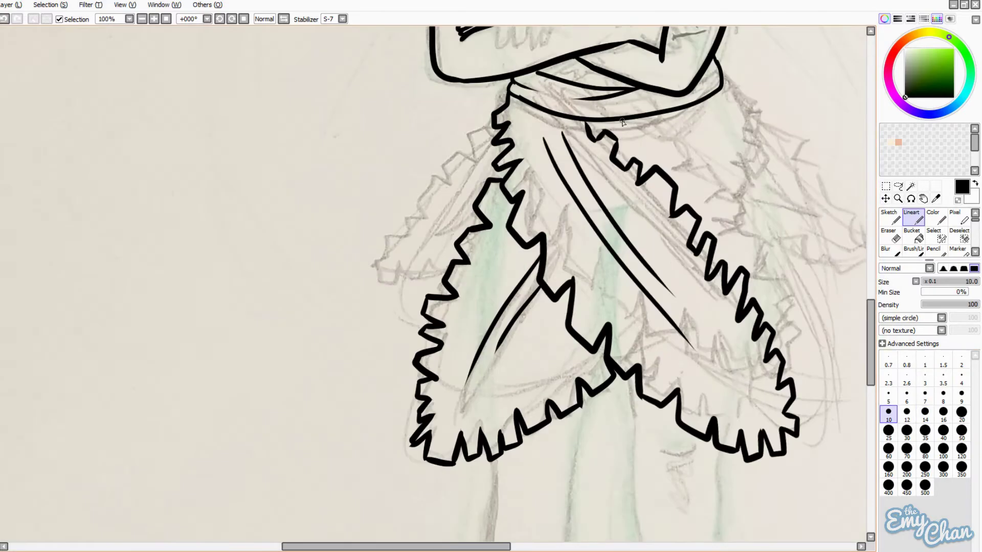
pyautogui.scroll(1, 568, 190)
pyautogui.scroll(-2, 568, 190)
pyautogui.scroll(1, 568, 191)
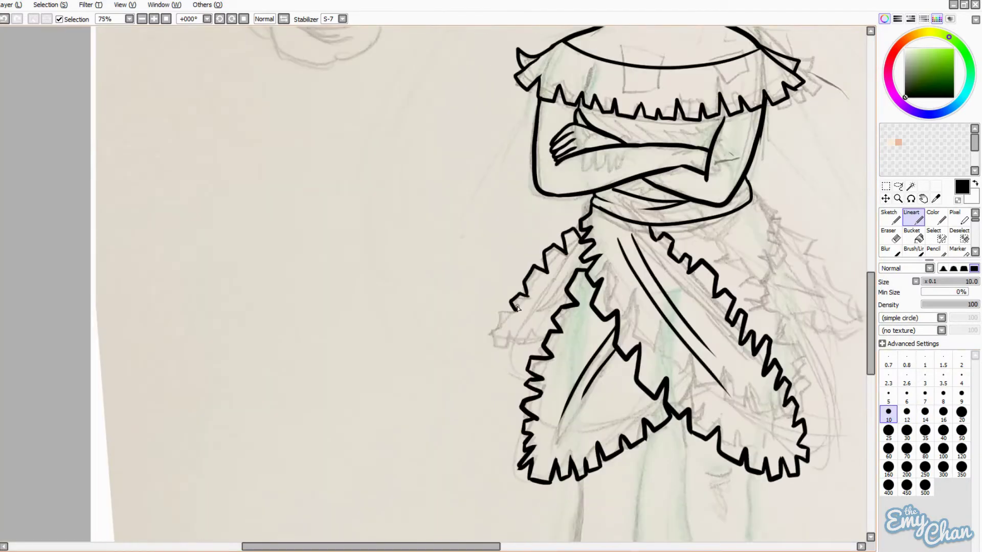
pyautogui.scroll(-3, 560, 276)
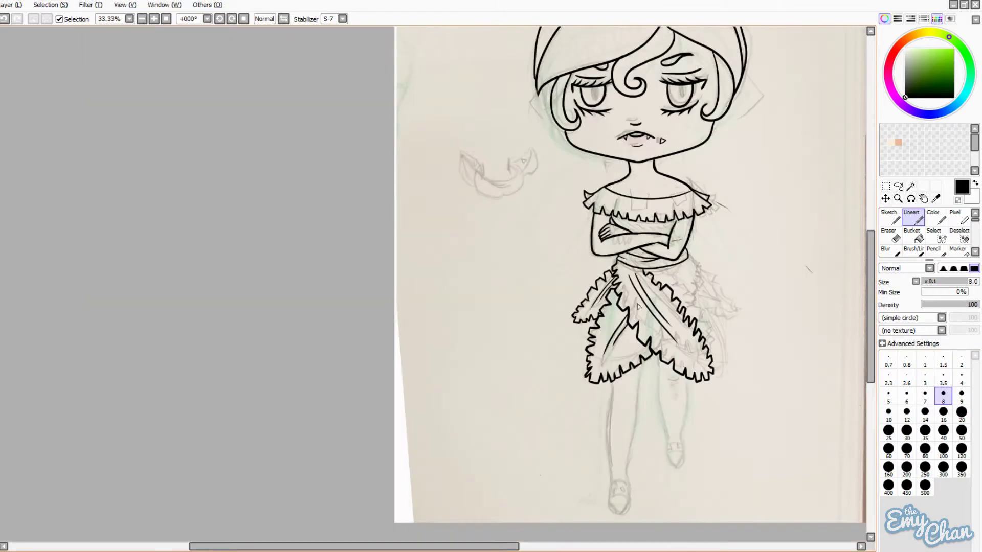
pyautogui.moveTo(844, 390); pyautogui.dragTo(725, 429)
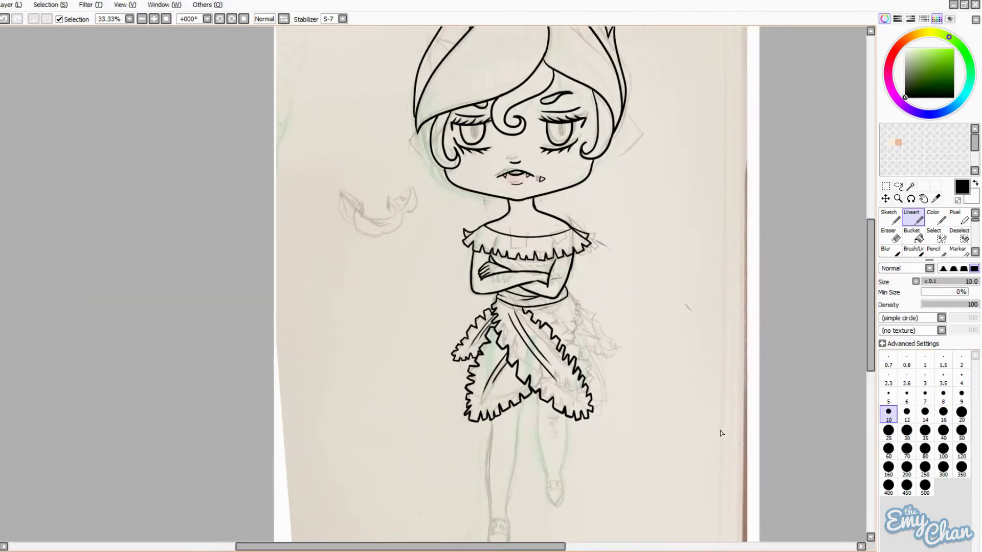
# - Sketch a green guide for the skirt's right side, then ink and trim a crossing fold at width 14
pyautogui.scroll(2, 624, 357)
pyautogui.moveTo(499, 220); pyautogui.dragTo(420, 434)
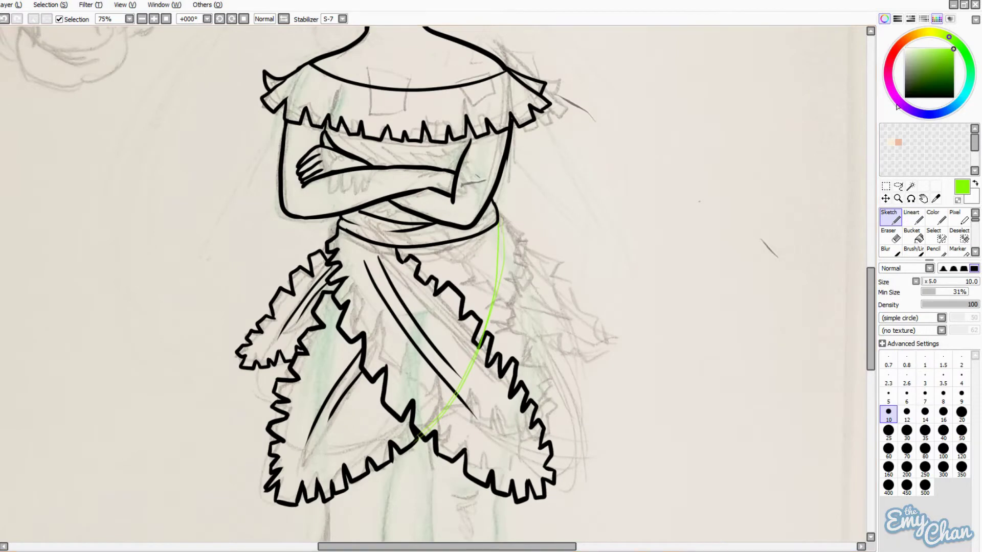
pyautogui.keyDown('alt'); pyautogui.click(493, 308); pyautogui.keyUp('alt')
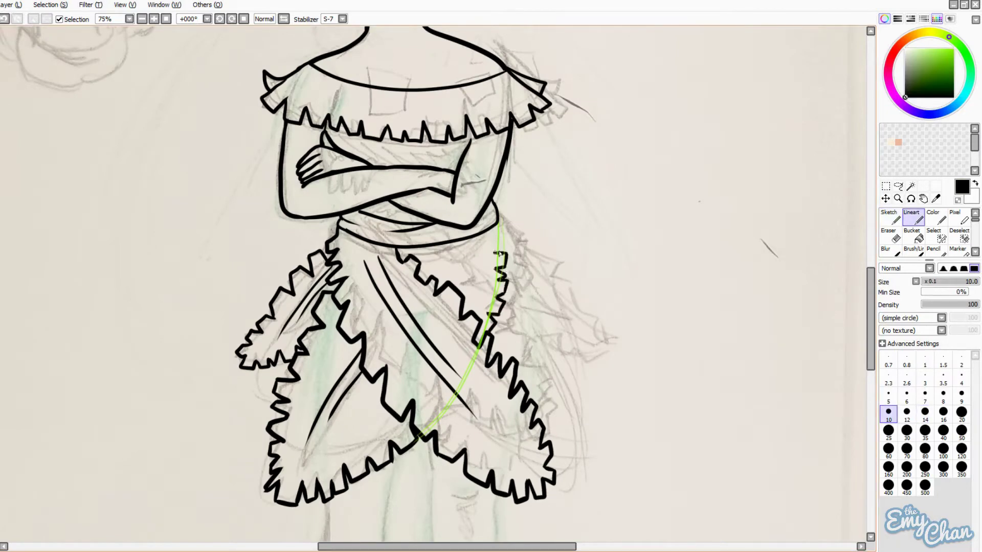
pyautogui.click(927, 413)
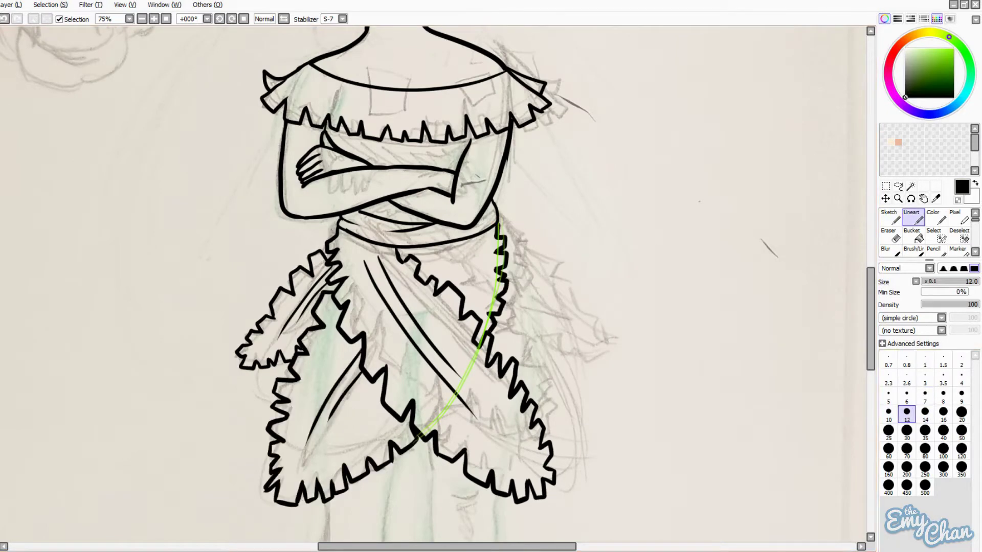
pyautogui.press('e')
pyautogui.moveTo(361, 355)
pyautogui.mouseDown()
pyautogui.moveTo(317, 440)
pyautogui.moveTo(333, 404)
pyautogui.mouseUp()
pyautogui.press('n')
pyautogui.moveTo(417, 263); pyautogui.dragTo(312, 442)
pyautogui.press('e')
pyautogui.moveTo(373, 358)
pyautogui.mouseDown()
pyautogui.moveTo(430, 289)
pyautogui.moveTo(376, 374)
pyautogui.moveTo(416, 271)
pyautogui.mouseUp()
pyautogui.press('n')
# - Sketch a green guide for the right skirt panel, then set black ink at width 8
pyautogui.moveTo(616, 531); pyautogui.dragTo(509, 532)
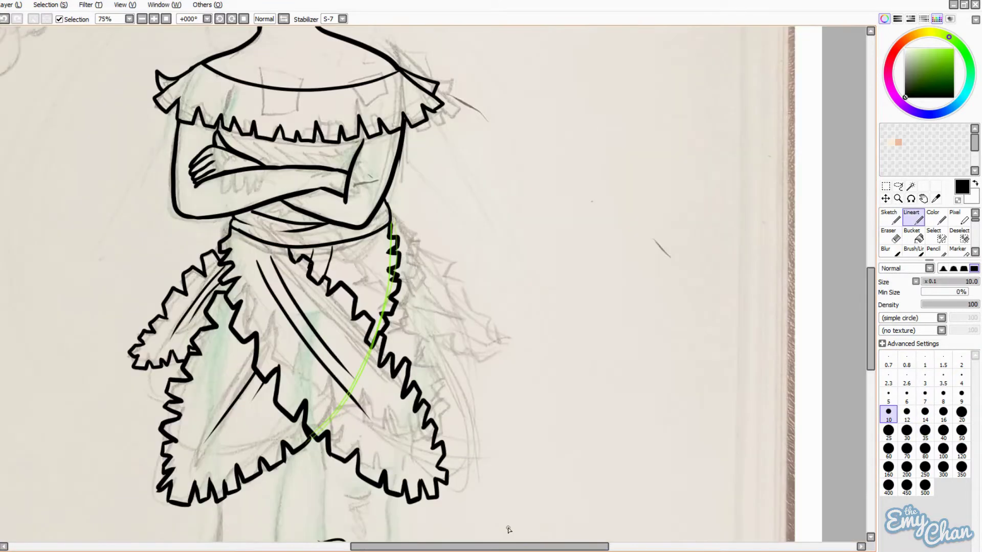
pyautogui.press('b')
pyautogui.moveTo(399, 240); pyautogui.dragTo(381, 363)
pyautogui.press('n')
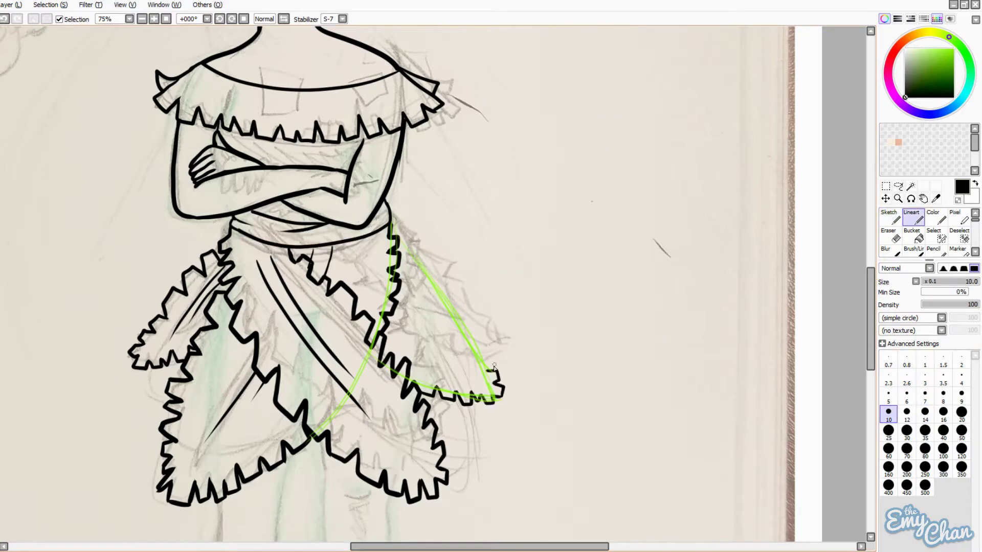
pyautogui.hotkey('ctrl', 'z')
pyautogui.moveTo(432, 260); pyautogui.dragTo(460, 367)
pyautogui.press('[')
pyautogui.press('Home')
# - Ink the left leg's outer contour down to the toe and the right leg's inner line
pyautogui.scroll(-3, 484, 415)
pyautogui.scroll(2, 393, 439)
pyautogui.moveTo(400, 289); pyautogui.dragTo(366, 518)
pyautogui.moveTo(353, 320)
pyautogui.mouseDown()
pyautogui.moveTo(349, 484)
pyautogui.moveTo(366, 518)
pyautogui.mouseUp()
pyautogui.moveTo(421, 276); pyautogui.dragTo(439, 406)
pyautogui.moveTo(464, 313); pyautogui.dragTo(465, 332)
# - Compare the leg strokes with undo and redo, then narrow the leg lineart and shift it right
pyautogui.hotkey('ctrl', 'z')
pyautogui.hotkey('ctrl', 'z')
pyautogui.hotkey('ctrl', 'z')
pyautogui.hotkey('ctrl', 'z')
pyautogui.hotkey('ctrl', 'z')
pyautogui.press(']')
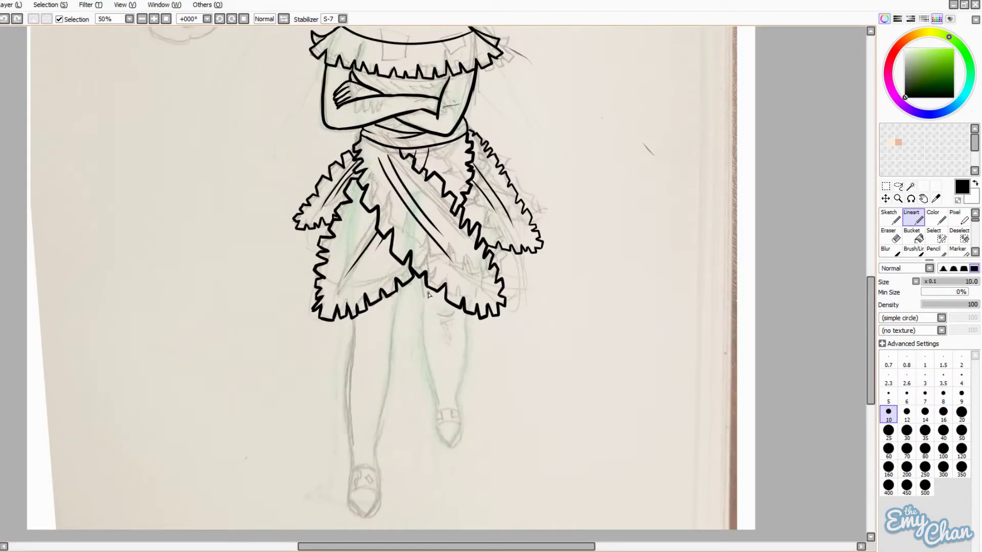
pyautogui.hotkey('ctrl', 'y')
pyautogui.hotkey('ctrl', 'z')
pyautogui.hotkey('ctrl', 'y')
pyautogui.hotkey('ctrl', 'y')
pyautogui.hotkey('ctrl', 't')
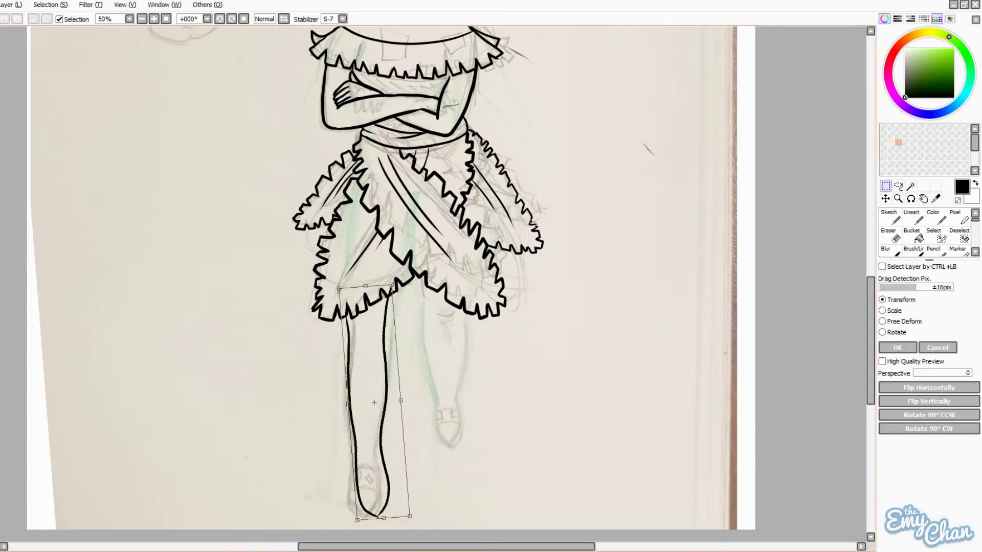
pyautogui.moveTo(350, 399); pyautogui.dragTo(366, 399)
pyautogui.press('Return')
# - Try toe curves and strap bands across the leg, undoing them
pyautogui.scroll(5, 378, 491)
pyautogui.moveTo(371, 491); pyautogui.dragTo(397, 489)
pyautogui.moveTo(368, 471); pyautogui.dragTo(384, 465)
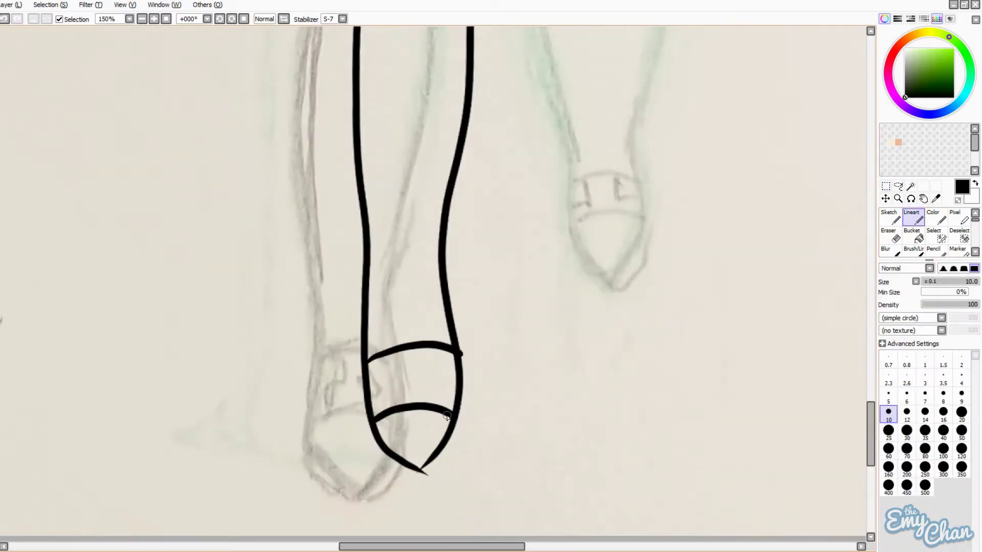
pyautogui.hotkey('ctrl', 'z')
pyautogui.hotkey('ctrl', 'z')
pyautogui.moveTo(371, 389); pyautogui.dragTo(452, 381)
pyautogui.moveTo(371, 292); pyautogui.dragTo(437, 286)
pyautogui.moveTo(371, 269); pyautogui.dragTo(439, 258)
pyautogui.hotkey('ctrl', 'z')
pyautogui.hotkey('ctrl', 'z')
pyautogui.hotkey('ctrl', 'z')
pyautogui.hotkey('ctrl', 'z')
# - Try a new toe curve and undo it, then switch to the green sketch brush
pyautogui.scroll(-3, 460, 307)
pyautogui.scroll(1, 460, 358)
pyautogui.moveTo(439, 386); pyautogui.dragTo(481, 381)
pyautogui.moveTo(437, 358); pyautogui.dragTo(468, 352)
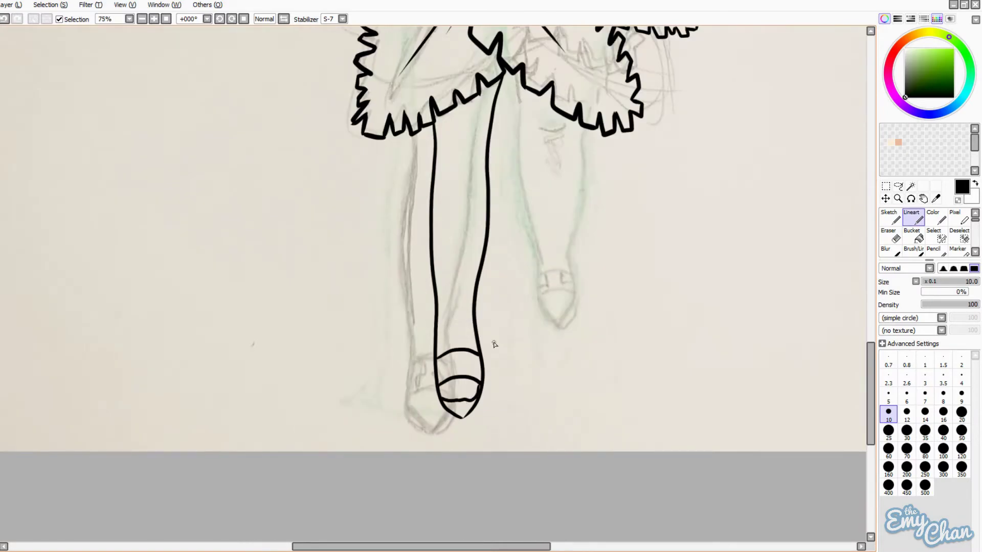
pyautogui.scroll(-3, 492, 350)
pyautogui.scroll(2, 511, 348)
pyautogui.hotkey('ctrl', 'z')
pyautogui.hotkey('ctrl', 'z')
pyautogui.hotkey('ctrl', 'z')
pyautogui.scroll(-2, 575, 342)
pyautogui.scroll(2, 583, 353)
pyautogui.press('b')
pyautogui.scroll(-1, 592, 361)
pyautogui.scroll(-1, 591, 362)
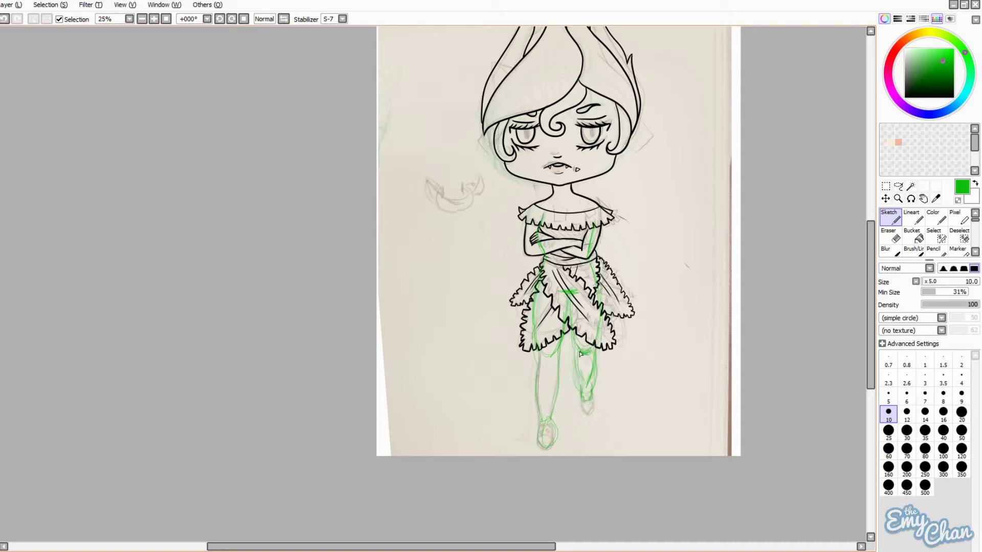
# - Ink the left leg's contours, the left foot and the right leg's inner line in black
pyautogui.scroll(2, 562, 398)
pyautogui.press('n')
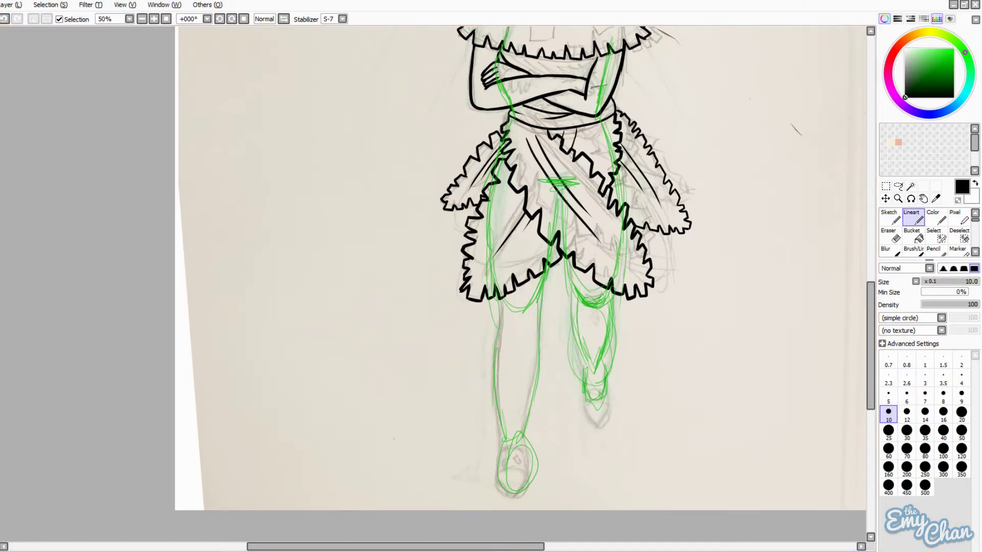
pyautogui.moveTo(549, 268); pyautogui.dragTo(527, 499)
pyautogui.moveTo(498, 307); pyautogui.dragTo(524, 500)
pyautogui.moveTo(566, 261); pyautogui.dragTo(590, 372)
pyautogui.press('e')
pyautogui.moveTo(527, 450); pyautogui.dragTo(511, 496)
# - Sketch the sandal ankle straps in green
pyautogui.press('b')
pyautogui.scroll(-2, 517, 450)
pyautogui.moveTo(536, 415)
pyautogui.mouseDown()
pyautogui.moveTo(502, 410)
pyautogui.moveTo(506, 384)
pyautogui.mouseUp()
pyautogui.scroll(1, 548, 438)
pyautogui.moveTo(526, 399)
pyautogui.mouseDown()
pyautogui.moveTo(522, 379)
pyautogui.moveTo(473, 409)
pyautogui.mouseUp()
# - Ink the right ankle straps in black, checking them with undo and redo
pyautogui.press('n')
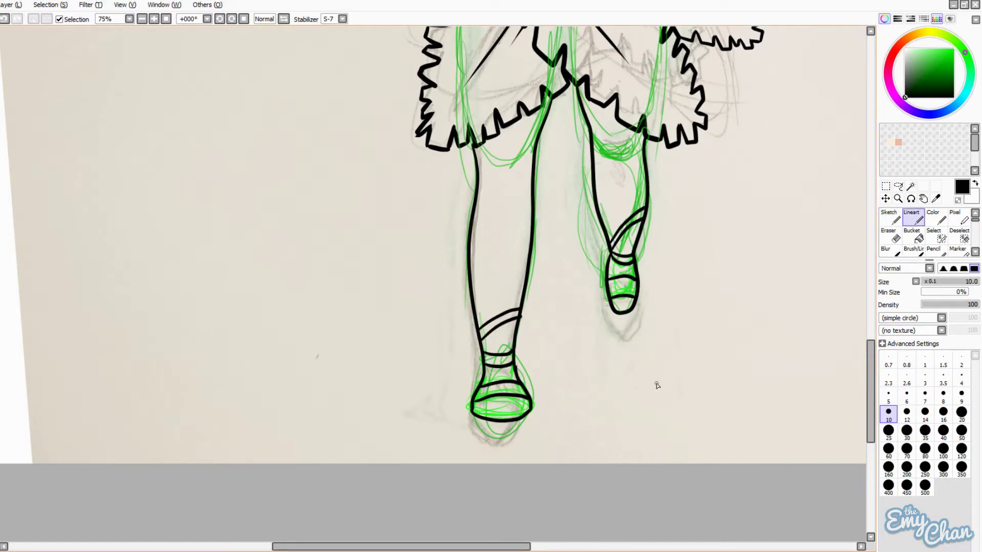
pyautogui.hotkey('ctrl', 'z')
pyautogui.hotkey('ctrl', 'y')
pyautogui.hotkey('ctrl', 'z')
pyautogui.hotkey('ctrl', 'y')
pyautogui.scroll(-2, 708, 193)
pyautogui.scroll(2, 545, 375)
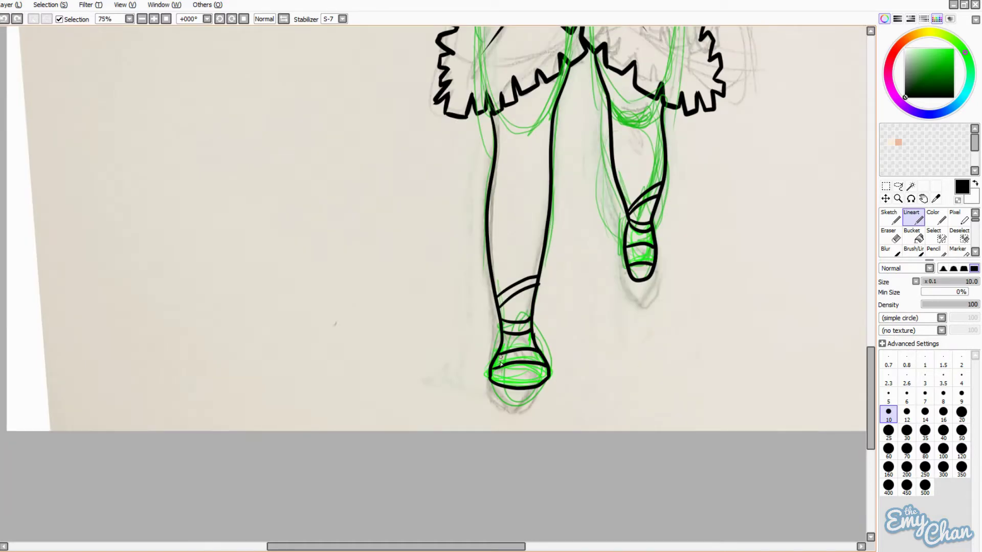
pyautogui.scroll(1, 684, 234)
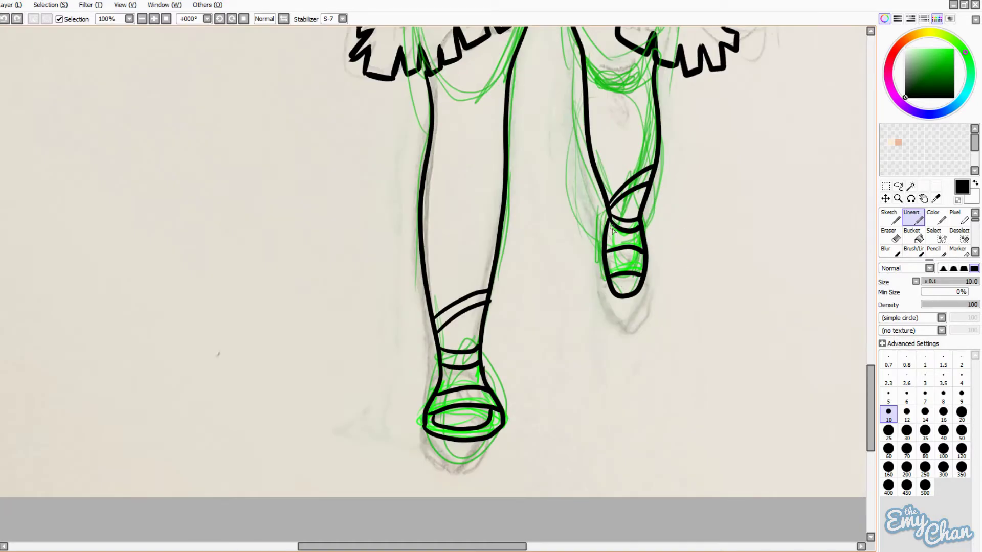
pyautogui.scroll(-3, 546, 428)
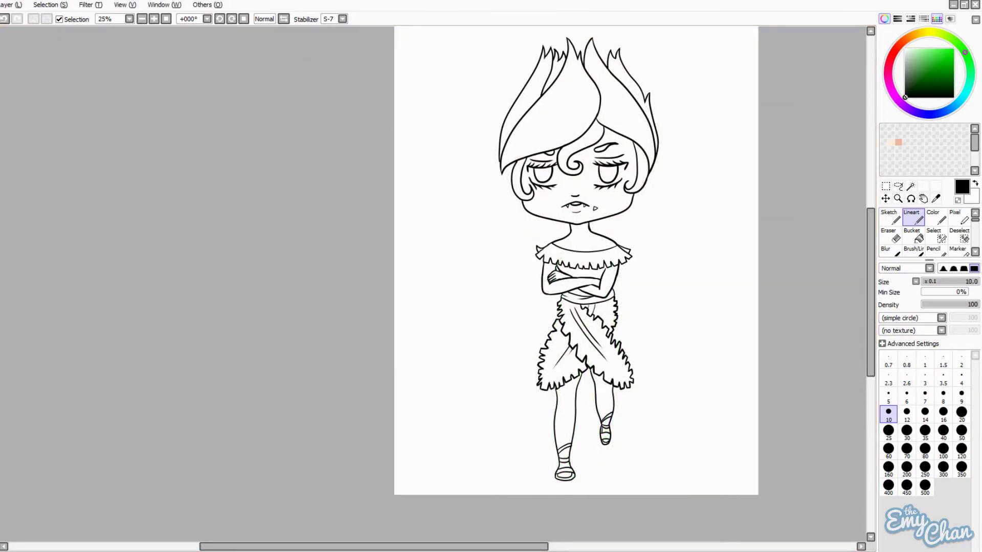
# - Try an ink line on the right leg's inner edge, then undo it
pyautogui.press('m')
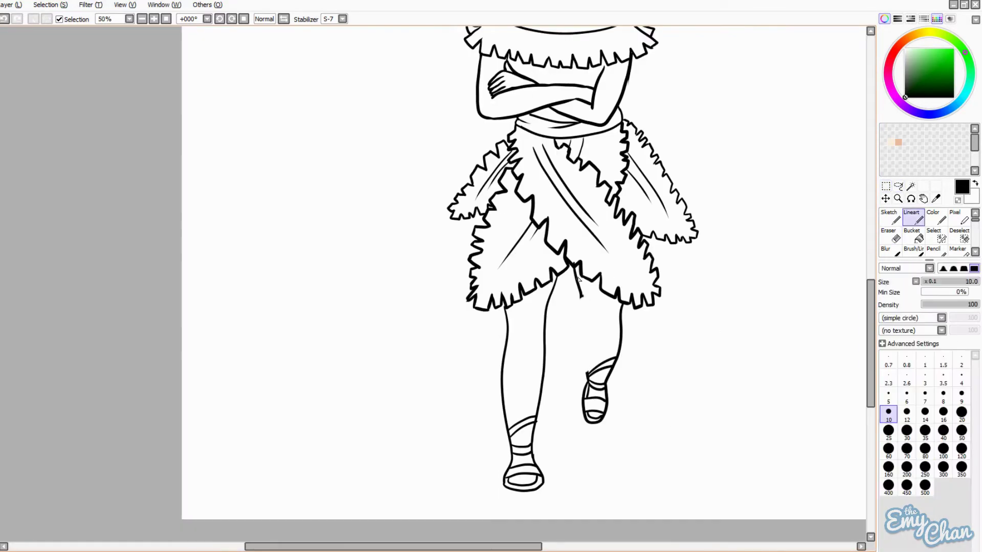
pyautogui.moveTo(581, 296); pyautogui.dragTo(587, 373)
pyautogui.scroll(-1, 587, 373)
pyautogui.scroll(1, 598, 358)
pyautogui.scroll(-1, 608, 363)
pyautogui.hotkey('ctrl', 'z')
pyautogui.scroll(1, 609, 363)
pyautogui.scroll(-2, 665, 460)
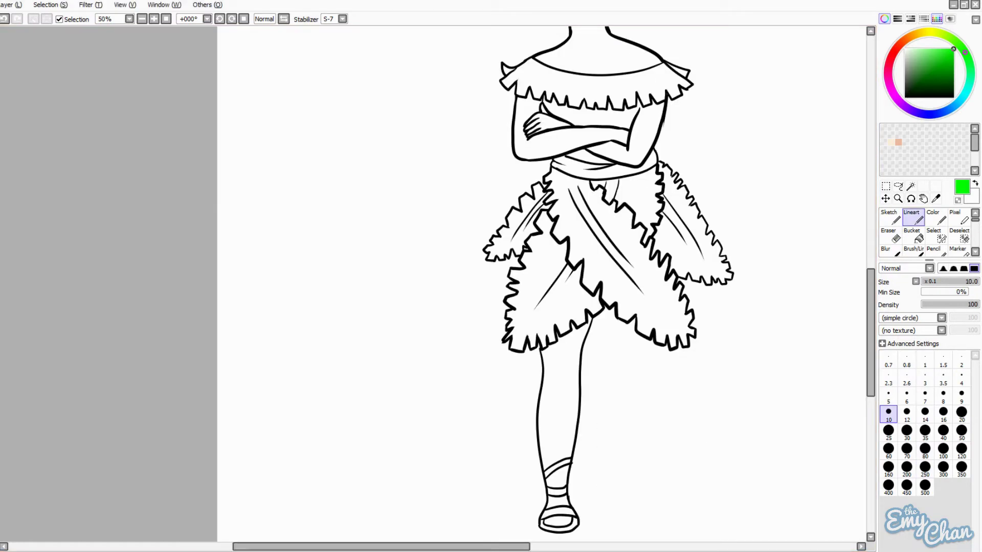
# - Sketch green guide lines along both skirt sides and down the legs
pyautogui.press('n')
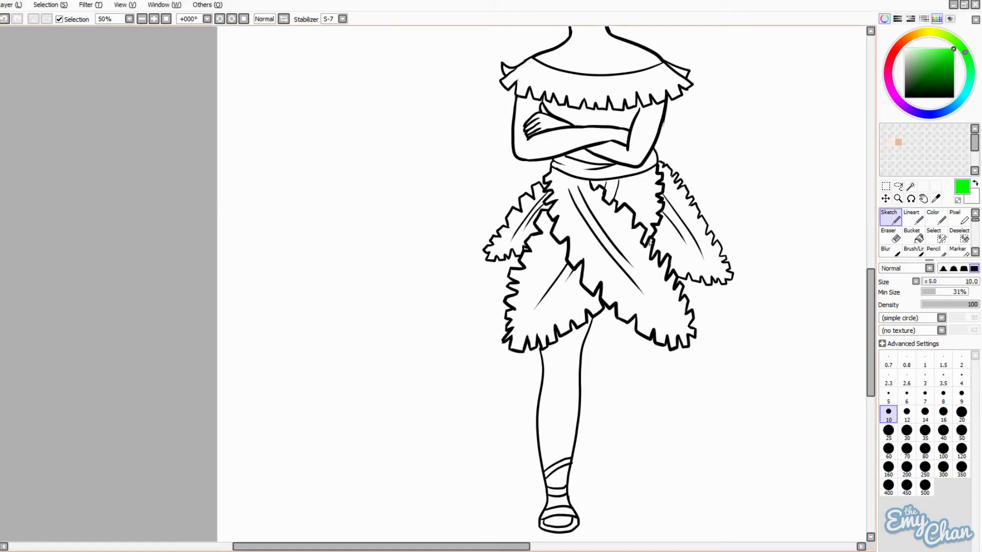
pyautogui.moveTo(546, 176); pyautogui.dragTo(532, 373)
pyautogui.moveTo(658, 216); pyautogui.dragTo(676, 327)
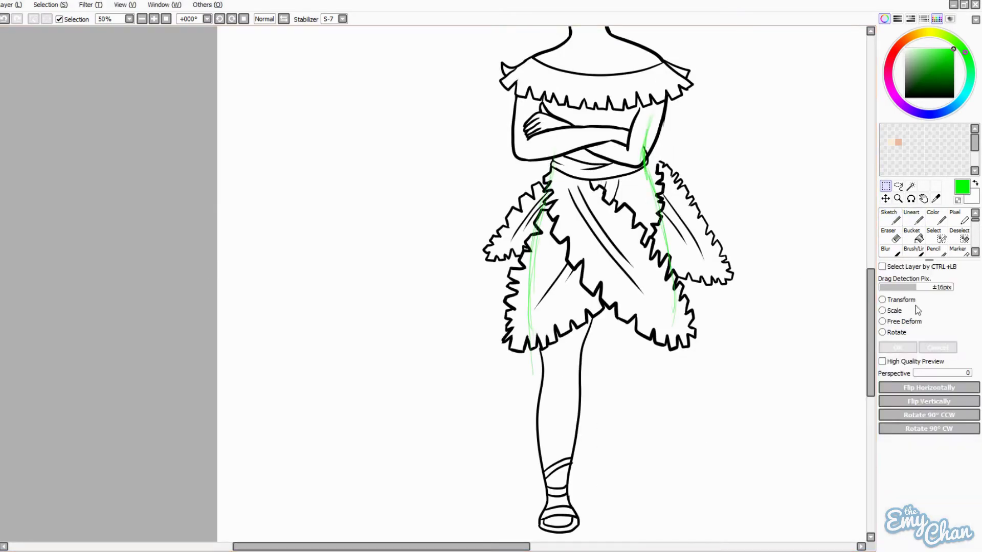
pyautogui.click(897, 185)
pyautogui.moveTo(657, 154)
pyautogui.mouseDown()
pyautogui.moveTo(742, 399)
pyautogui.moveTo(863, 355)
pyautogui.mouseUp()
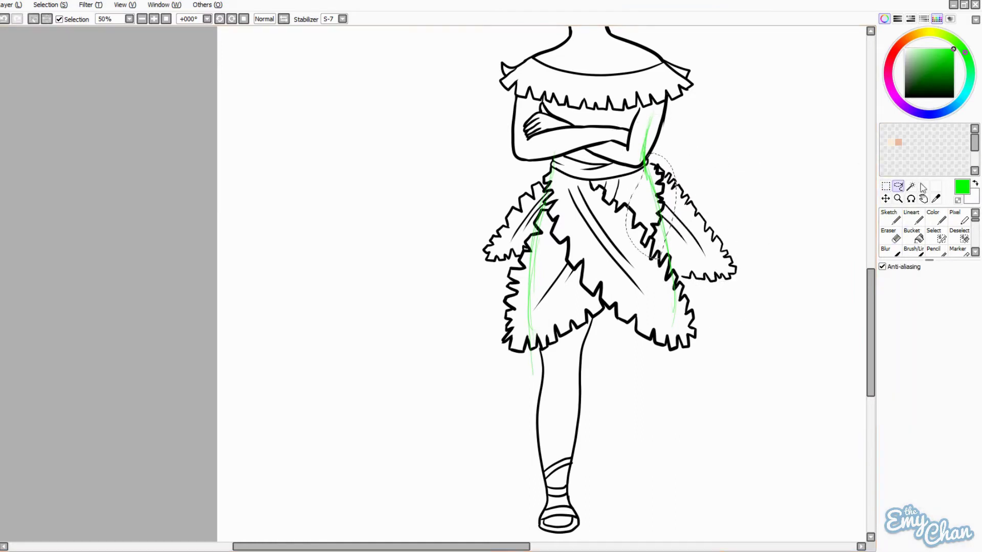
pyautogui.hotkey('ctrl', 'd')
pyautogui.press('n')
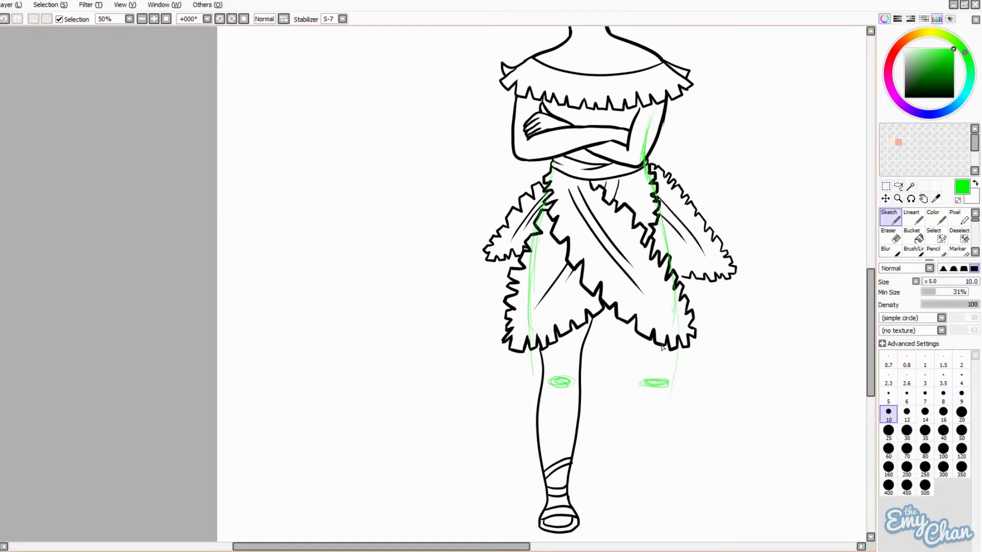
pyautogui.moveTo(658, 233); pyautogui.dragTo(670, 343)
pyautogui.moveTo(608, 297); pyautogui.dragTo(593, 366)
# - Select the lower left leg and transform it into a new position
pyautogui.moveTo(537, 307); pyautogui.dragTo(598, 302)
pyautogui.hotkey('ctrl', 't')
pyautogui.moveTo(560, 419); pyautogui.dragTo(570, 419)
pyautogui.press('Return')
pyautogui.scroll(3, 614, 307)
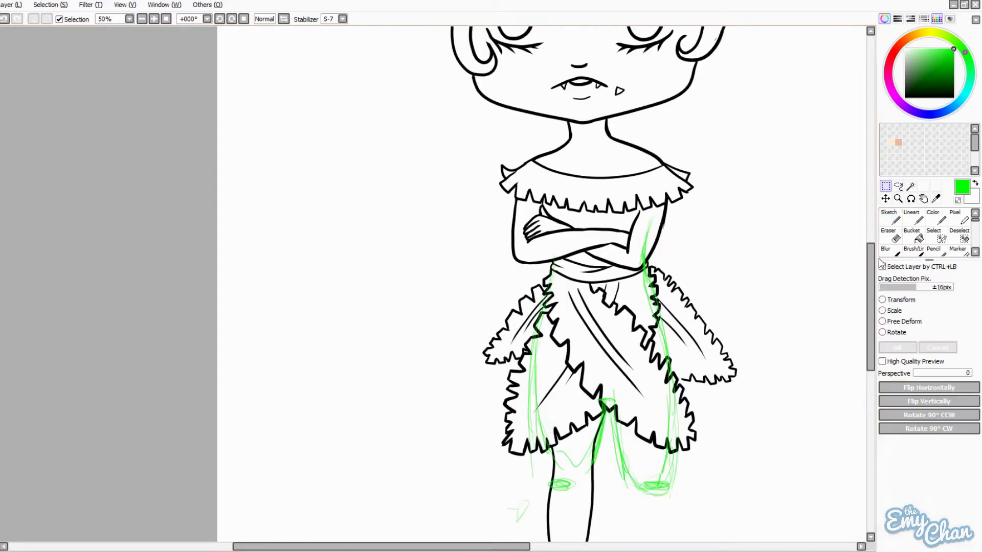
pyautogui.scroll(-4, 614, 307)
pyautogui.moveTo(637, 378); pyautogui.dragTo(642, 400)
pyautogui.moveTo(664, 337); pyautogui.dragTo(620, 312)
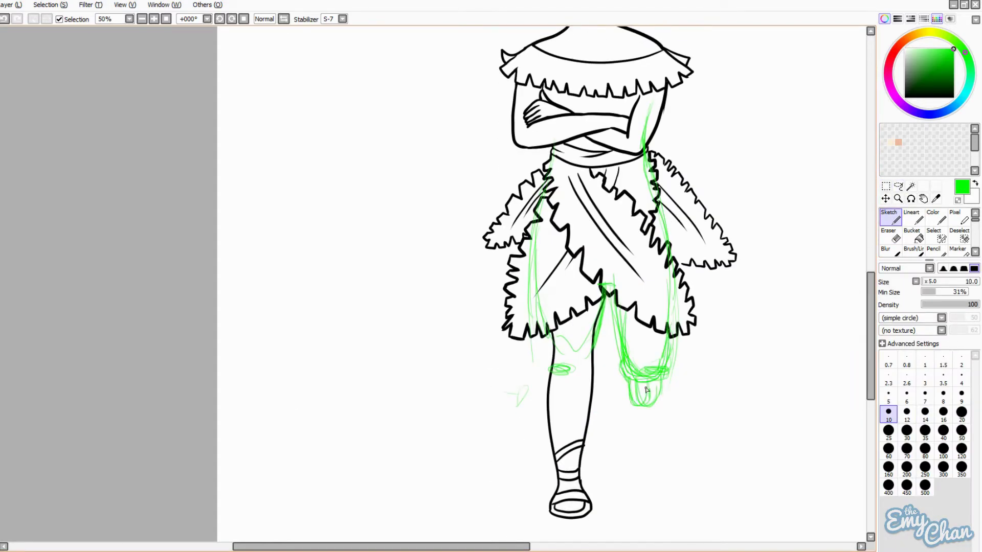
# - Ink the raised leg's outer edge and outline in black, undoing the poor foot stroke
pyautogui.press('b')
pyautogui.moveTo(670, 339); pyautogui.dragTo(660, 380)
pyautogui.hotkey('ctrl', 'z')
pyautogui.moveTo(665, 307); pyautogui.dragTo(637, 404)
pyautogui.hotkey('ctrl', 'z')
pyautogui.scroll(-2, 634, 405)
pyautogui.scroll(2, 645, 402)
# - Undo the remaining raised-leg strokes, including the one with the stray diagonal
pyautogui.hotkey('ctrl', 'z')
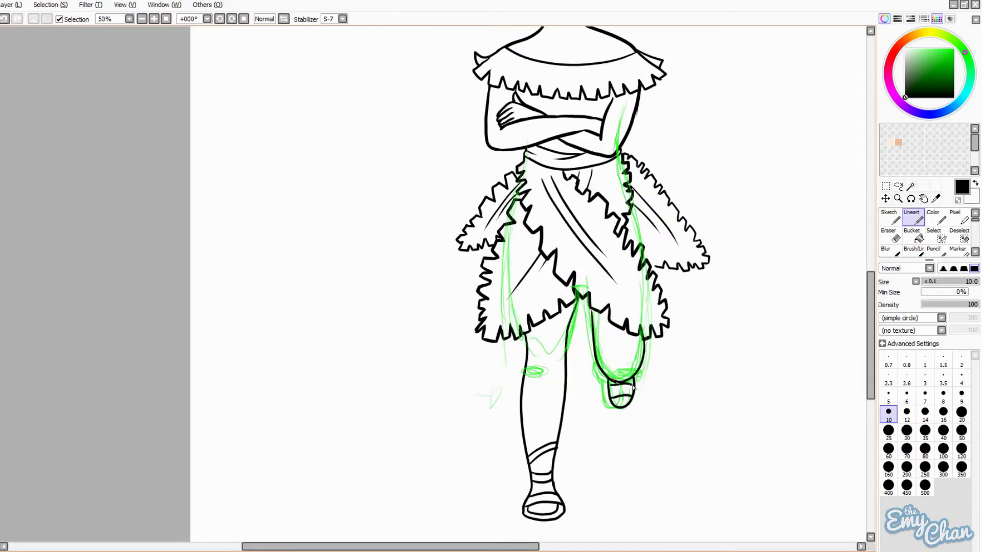
pyautogui.scroll(-2, 630, 402)
pyautogui.scroll(2, 620, 373)
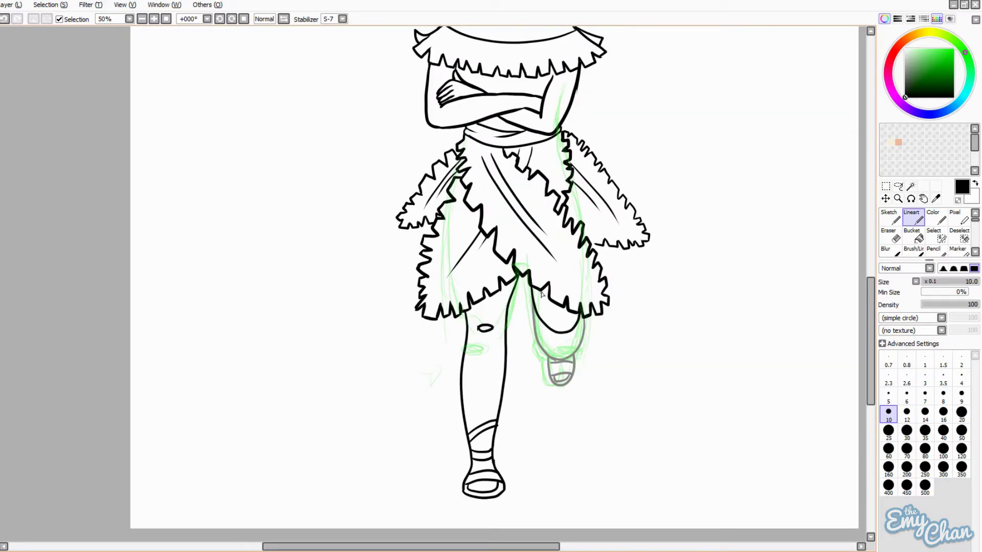
pyautogui.hotkey('ctrl', 'z')
pyautogui.scroll(-1, 710, 304)
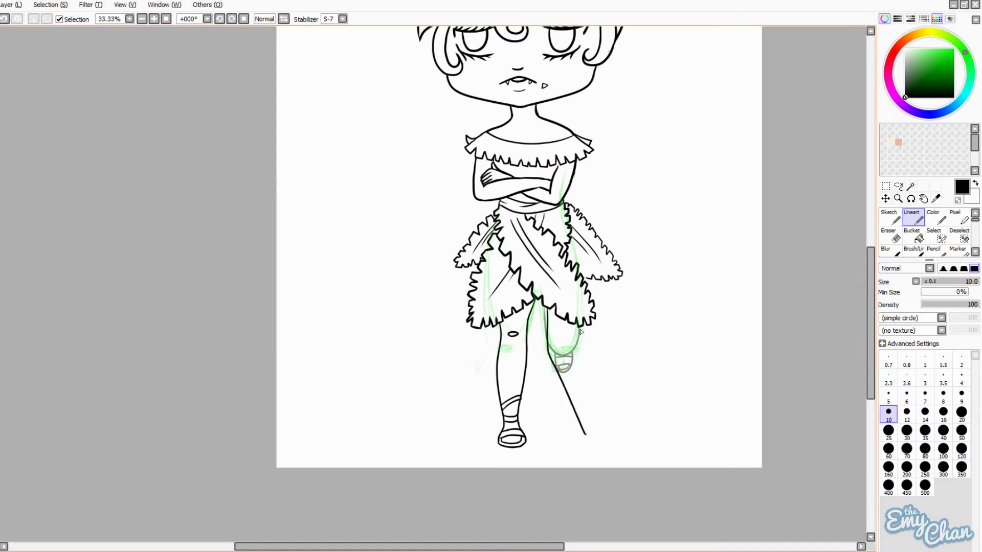
pyautogui.hotkey('ctrl', 'z')
pyautogui.scroll(1, 553, 318)
# - Ink a loop around the raised leg, then undo it and the short knee stroke
pyautogui.moveTo(536, 274); pyautogui.dragTo(551, 347)
pyautogui.hotkey('ctrl', 'z')
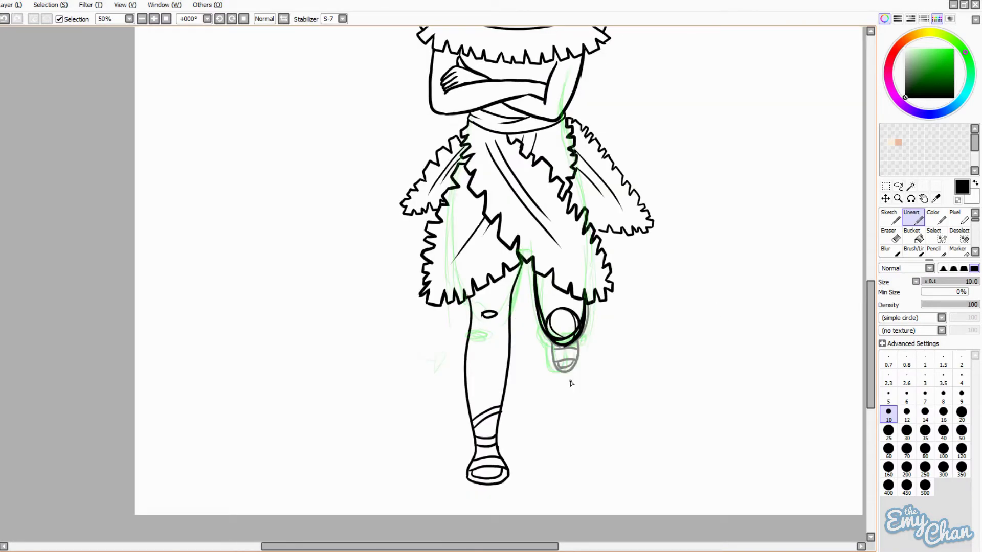
pyautogui.hotkey('ctrl', 'z')
pyautogui.scroll(-1, 562, 335)
pyautogui.scroll(1, 582, 373)
pyautogui.scroll(1, 562, 328)
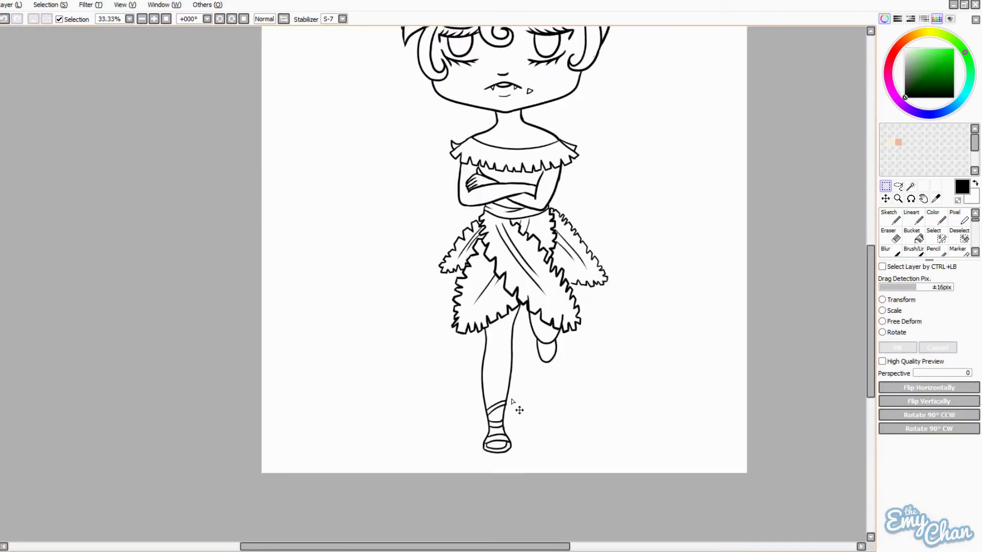
# - Hide the green and grey sketch lines and switch to rectangular selection
pyautogui.scroll(1, 533, 238)
pyautogui.press('e')
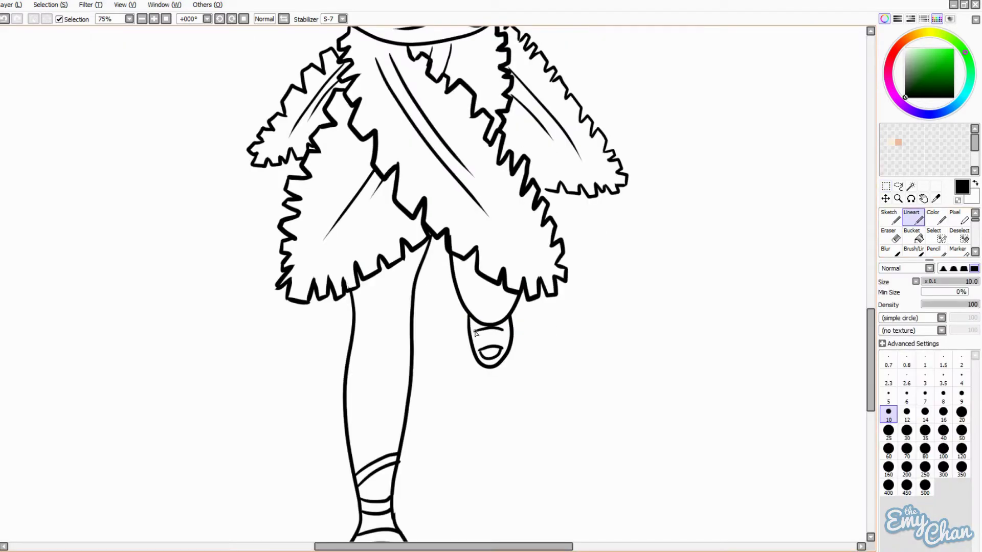
pyautogui.scroll(-2, 505, 369)
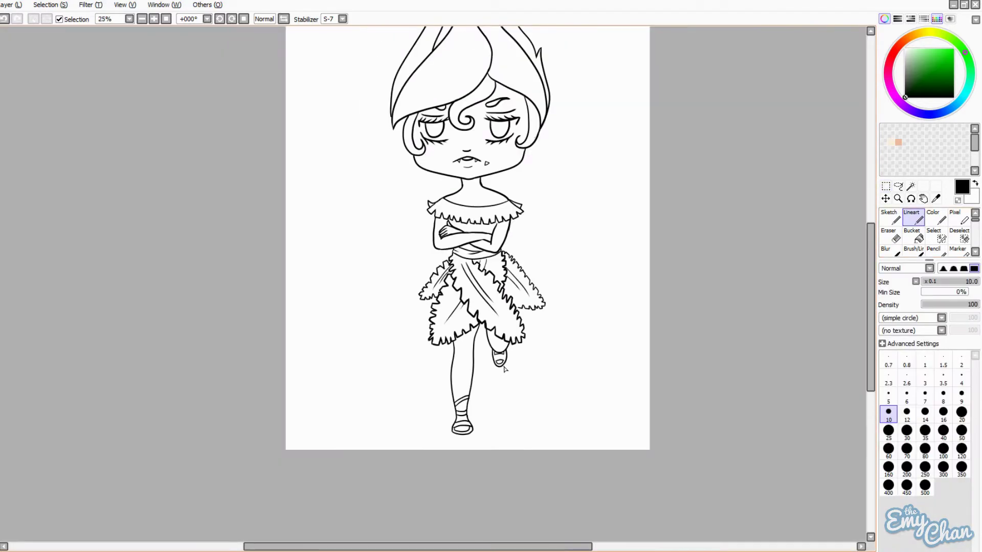
pyautogui.scroll(1, 505, 369)
pyautogui.scroll(1, 505, 370)
pyautogui.click(898, 185)
pyautogui.press('m')
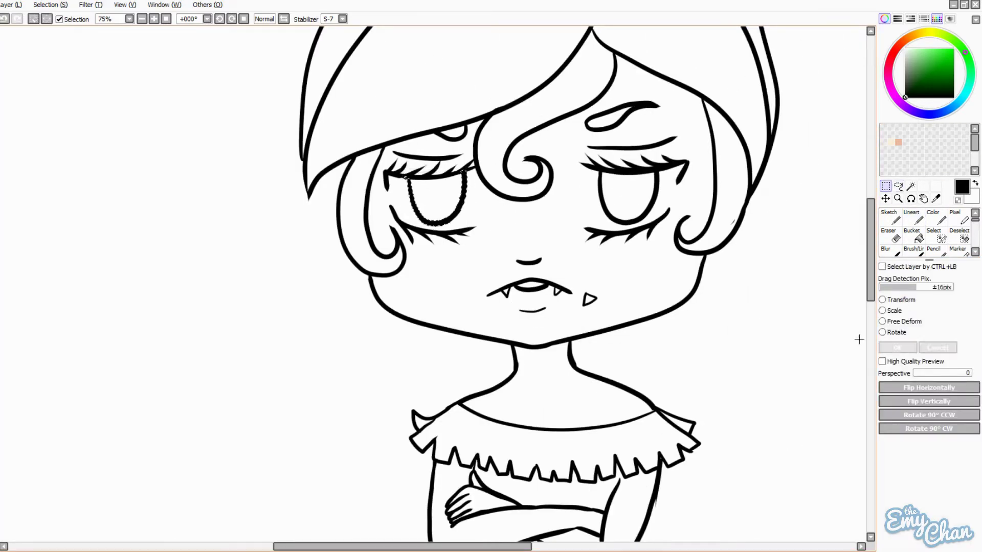
pyautogui.scroll(-1, 627, 369)
# - Undo the last hair change and try a stroke on the hair's right side, then remove it
pyautogui.hotkey('ctrl', 'z')
pyautogui.scroll(-1, 878, 256)
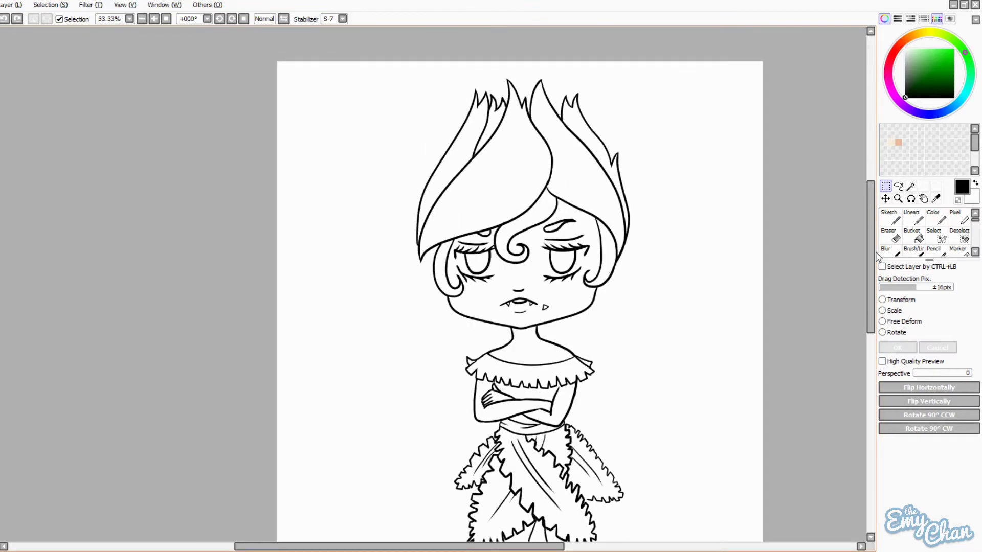
pyautogui.scroll(1, 878, 255)
pyautogui.press('n')
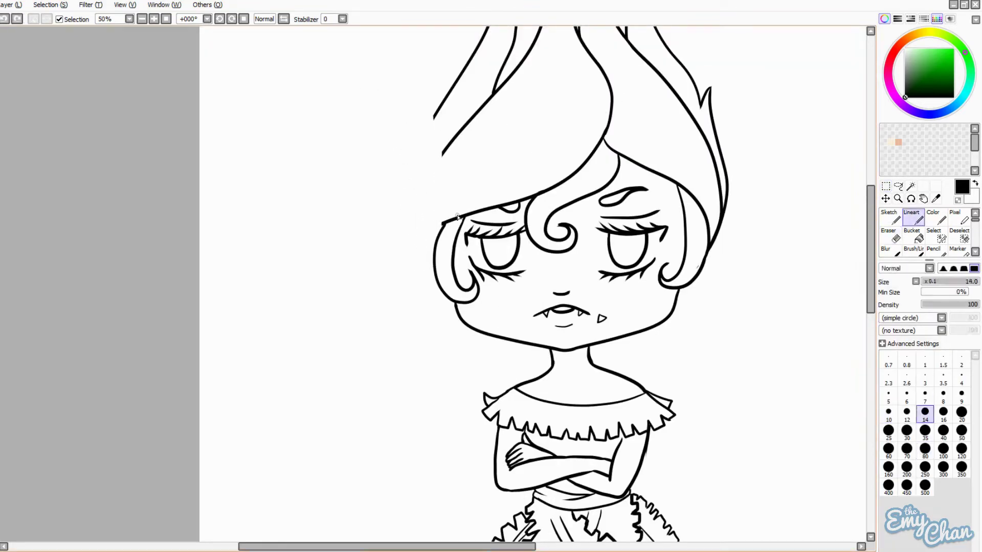
pyautogui.scroll(-1, 460, 192)
pyautogui.scroll(1, 460, 192)
pyautogui.moveTo(665, 179); pyautogui.dragTo(684, 250)
pyautogui.hotkey('ctrl', 'z')
pyautogui.hotkey('ctrl', 'y')
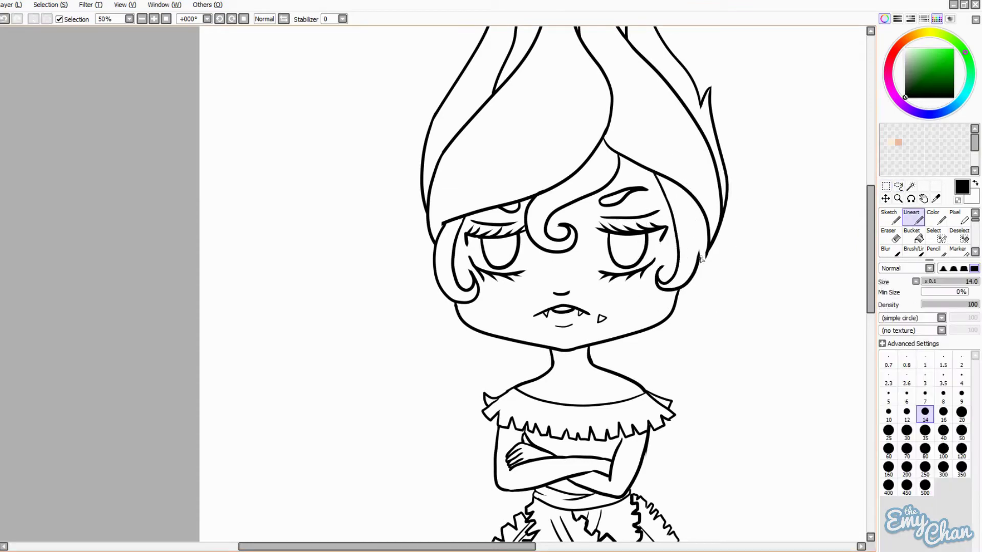
pyautogui.hotkey('ctrl', 'z')
# - Remove the faint lines drawn beside the head
pyautogui.scroll(1, 767, 215)
pyautogui.scroll(-1, 767, 215)
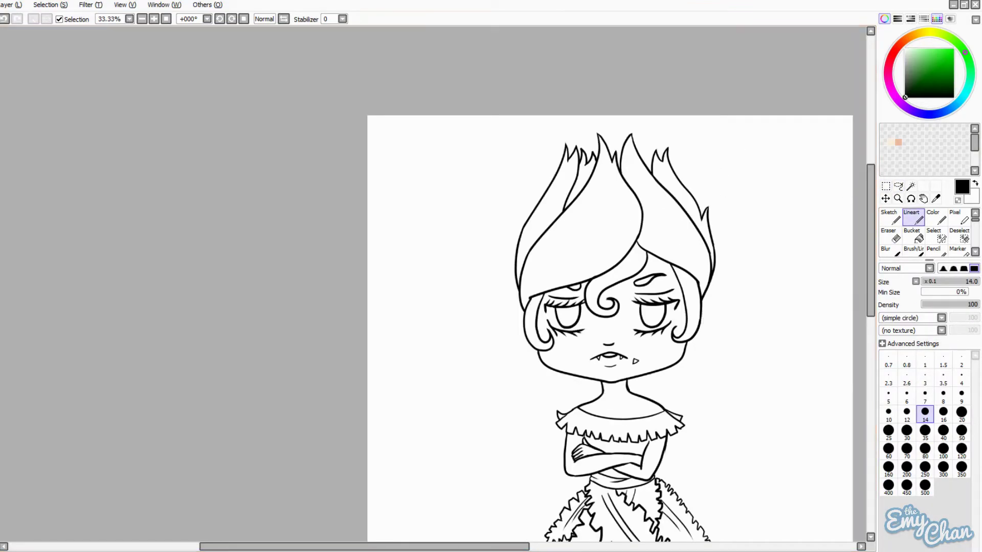
pyautogui.scroll(-3, 870, 330)
pyautogui.scroll(2, 560, 236)
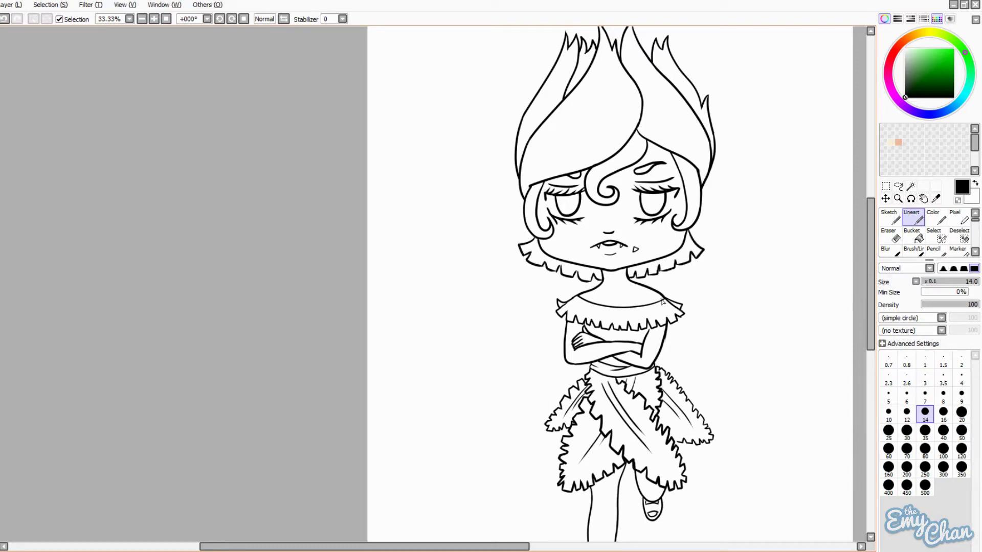
pyautogui.scroll(-1, 662, 301)
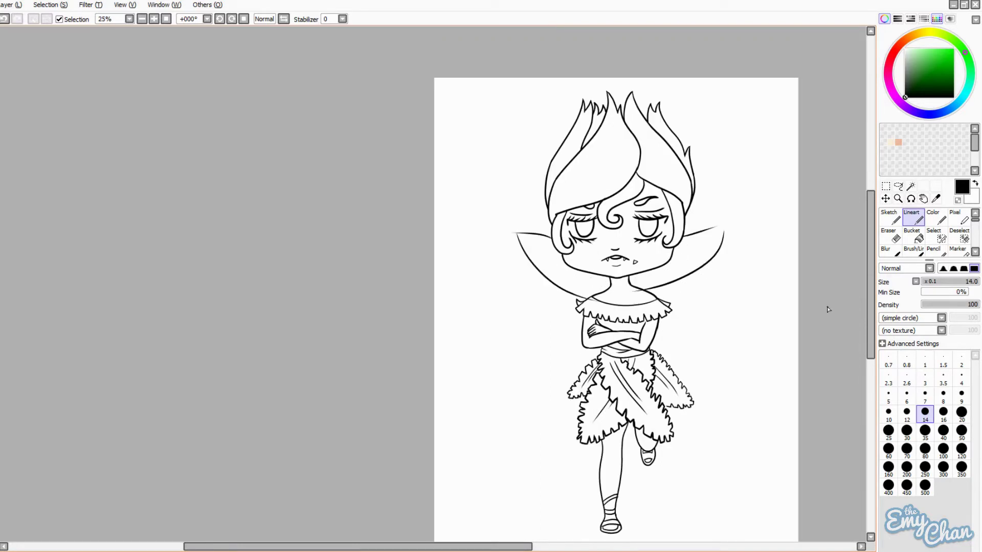
pyautogui.hotkey('ctrl', 'z')
pyautogui.scroll(1, 620, 256)
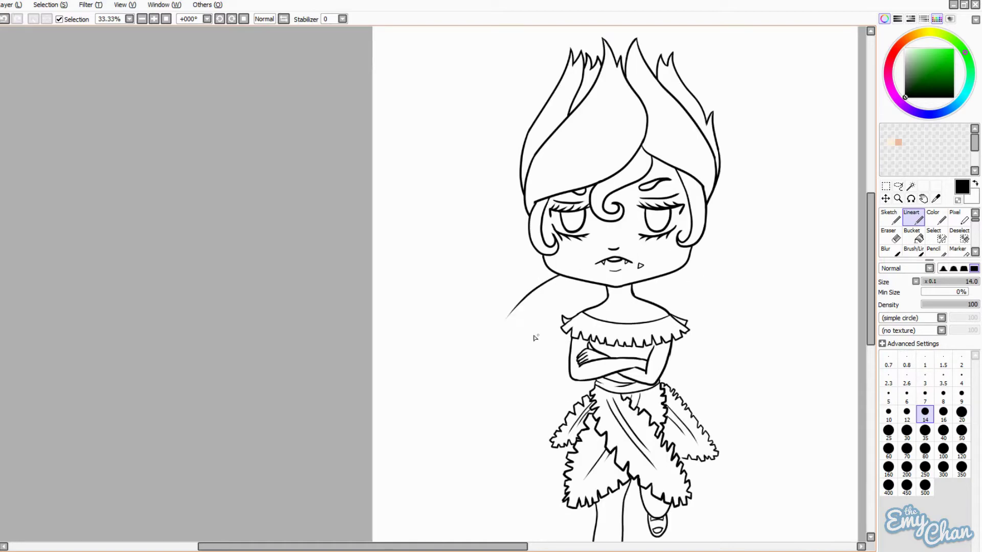
pyautogui.scroll(1, 721, 227)
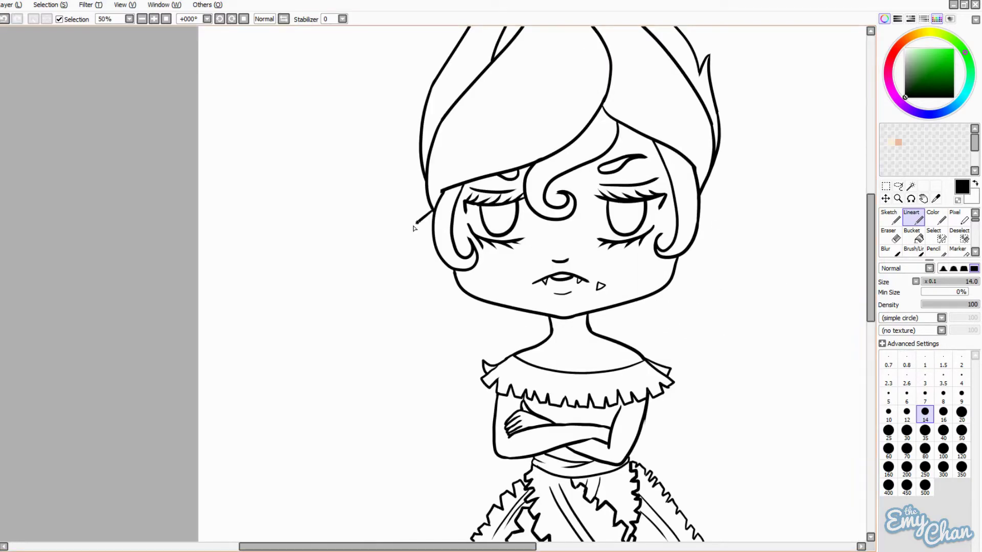
# - Transform the pointed ear upward into place beside the head
pyautogui.press('ctrl')
pyautogui.moveTo(408, 219); pyautogui.dragTo(408, 184)
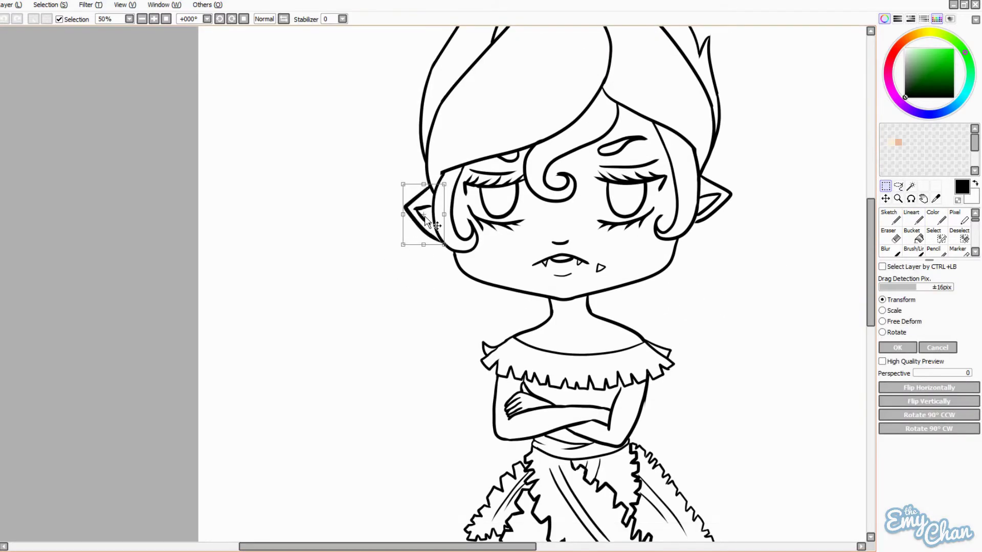
pyautogui.scroll(-2, 780, 324)
pyautogui.scroll(2, 778, 315)
pyautogui.scroll(1, 515, 248)
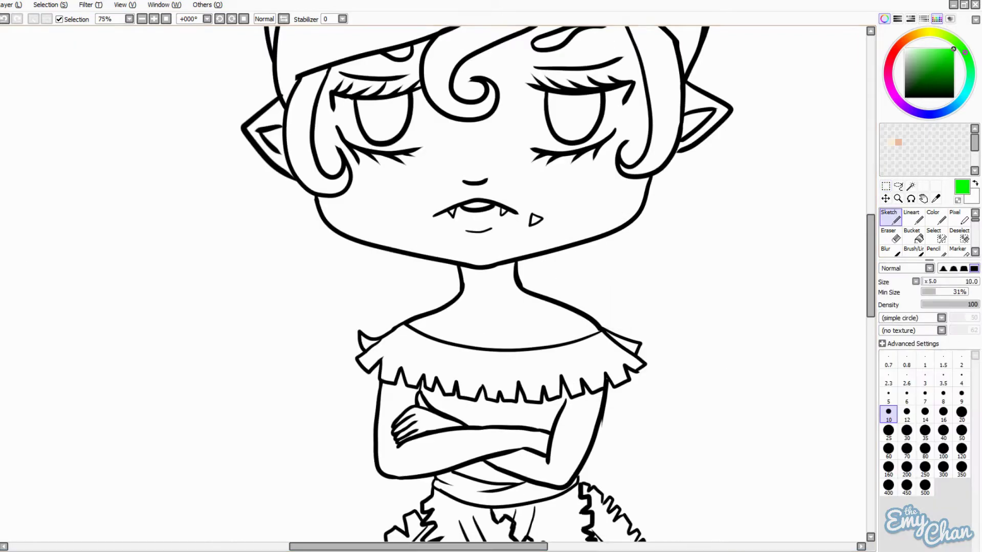
# - Erase the extra green sketch curls around the neck
pyautogui.moveTo(473, 287); pyautogui.dragTo(490, 307)
pyautogui.press('e')
pyautogui.moveTo(461, 317); pyautogui.dragTo(445, 332)
pyautogui.moveTo(532, 307); pyautogui.dragTo(533, 280)
pyautogui.press('e')
pyautogui.scroll(1, 545, 286)
# - Ink the choker's three black bands and curl across the neck
pyautogui.press('b')
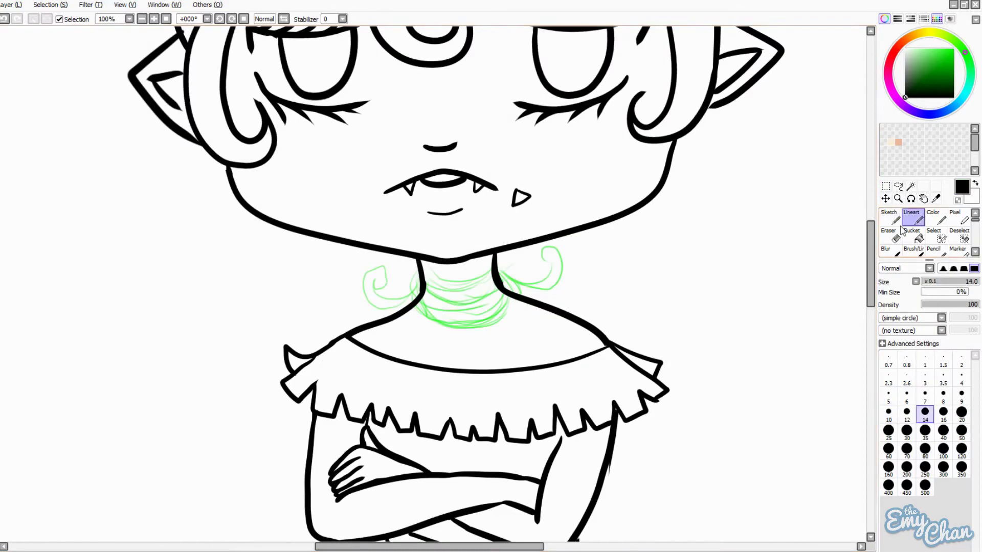
pyautogui.hotkey('ctrl', 'z')
pyautogui.moveTo(418, 306); pyautogui.dragTo(507, 306)
pyautogui.moveTo(422, 293); pyautogui.dragTo(503, 293)
pyautogui.moveTo(424, 281); pyautogui.dragTo(495, 282)
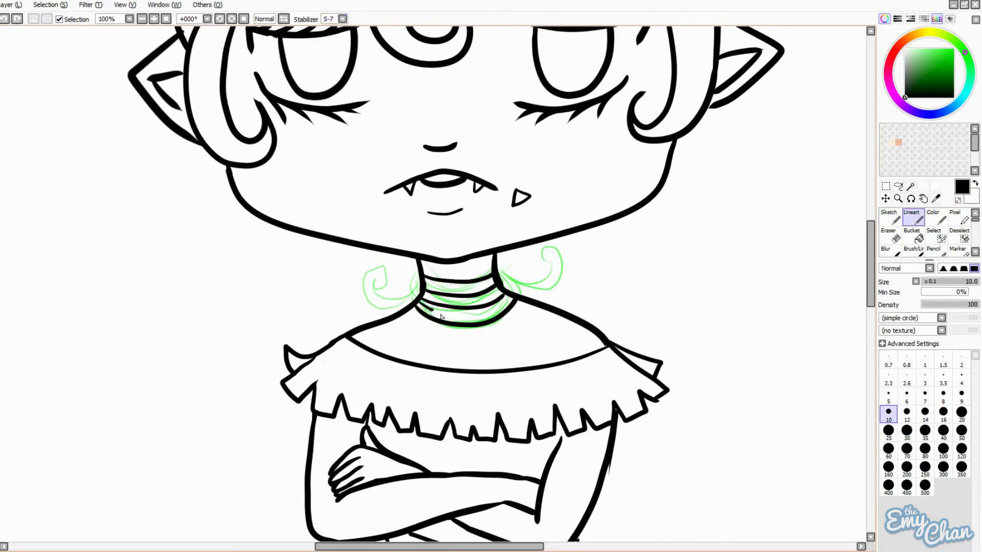
# - Lasso the curl beside the neck, then transform the drawing to mirror it horizontally
pyautogui.press('l')
pyautogui.moveTo(506, 248)
pyautogui.mouseDown()
pyautogui.moveTo(508, 286)
pyautogui.moveTo(396, 280)
pyautogui.mouseUp()
pyautogui.scroll(-2, 596, 357)
pyautogui.scroll(1, 596, 357)
pyautogui.press('b')
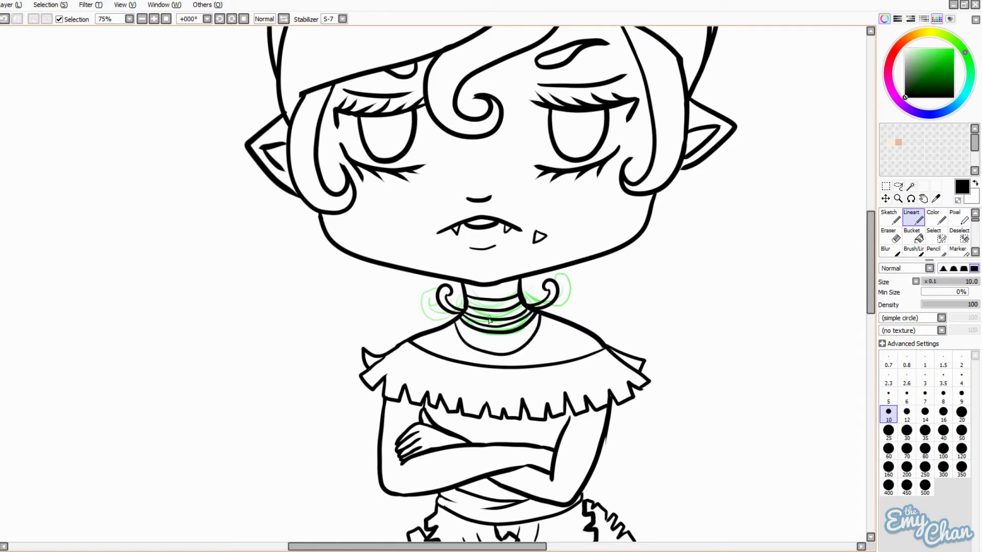
pyautogui.scroll(-2, 457, 321)
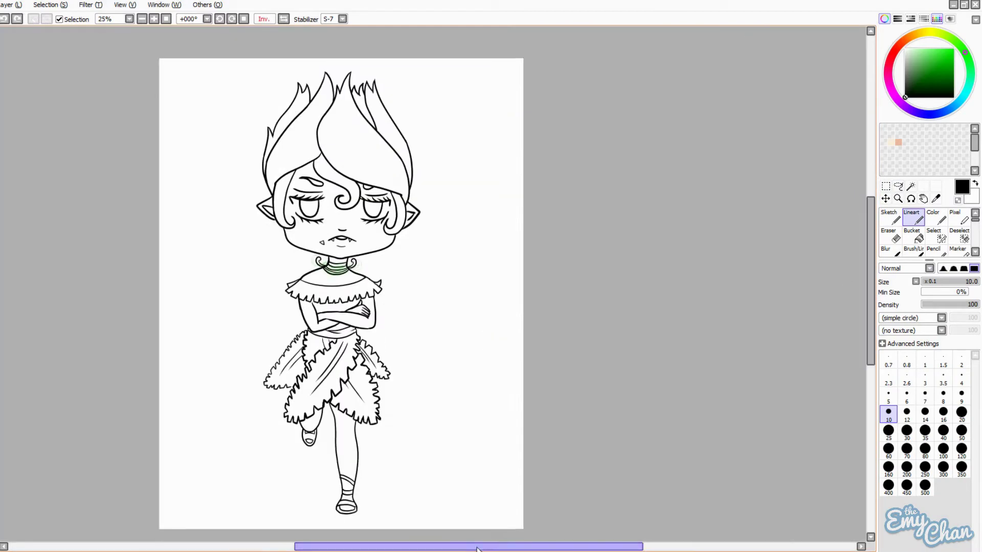
pyautogui.hotkey('ctrl', 't')
pyautogui.press('Return')
pyautogui.scroll(2, 415, 192)
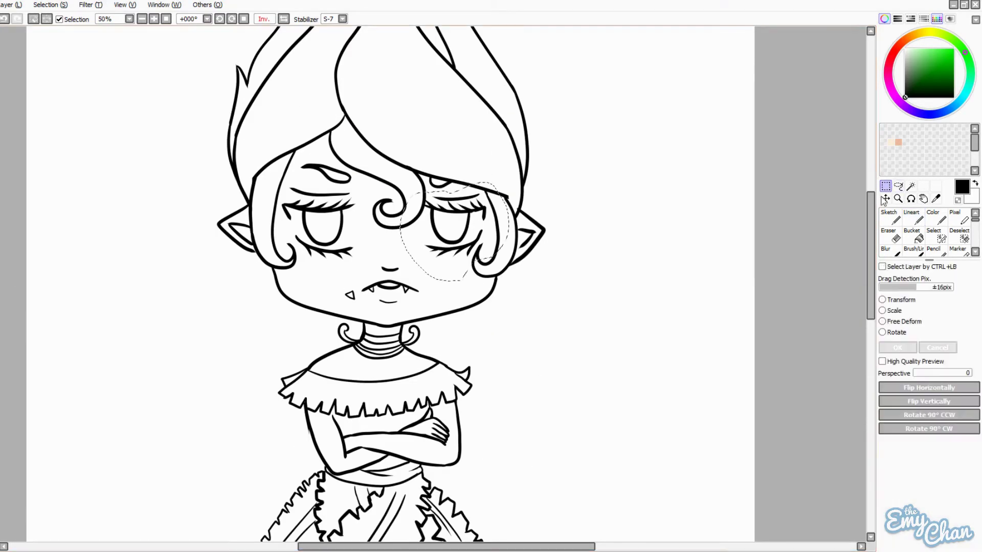
# - Rectangle-select the mouth area and apply a transform to adjust it
pyautogui.scroll(-2, 741, 336)
pyautogui.scroll(3, 439, 221)
pyautogui.press('e')
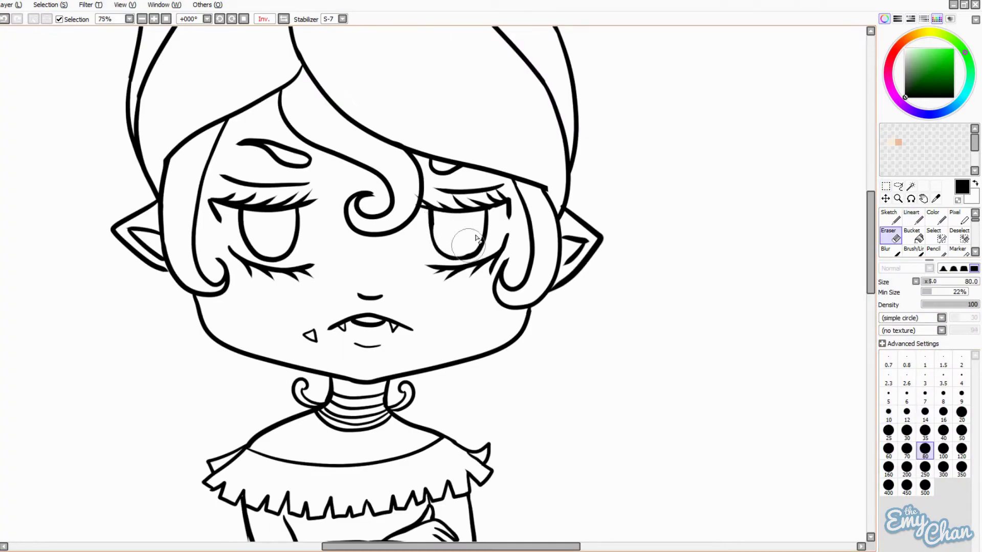
pyautogui.press('m')
pyautogui.scroll(-3, 440, 225)
pyautogui.moveTo(439, 254); pyautogui.dragTo(475, 274)
pyautogui.hotkey('ctrl', 't')
pyautogui.press('Return')
pyautogui.scroll(3, 467, 269)
pyautogui.press('n')
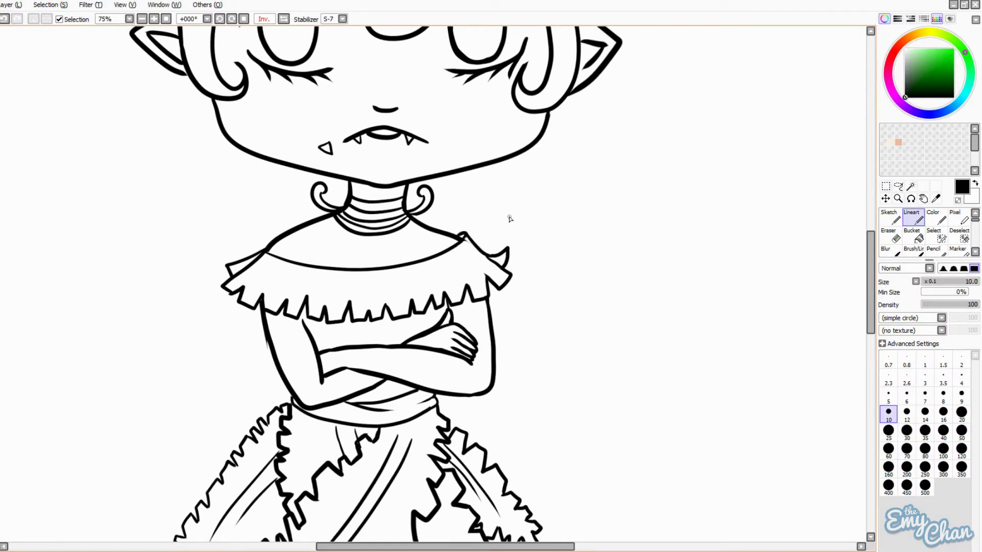
# - Erase the collar ruffle's stray end and clean the sandal with a small eraser
pyautogui.press('e')
pyautogui.moveTo(255, 258); pyautogui.dragTo(264, 247)
pyautogui.press('n')
pyautogui.scroll(1, 302, 279)
pyautogui.press('e')
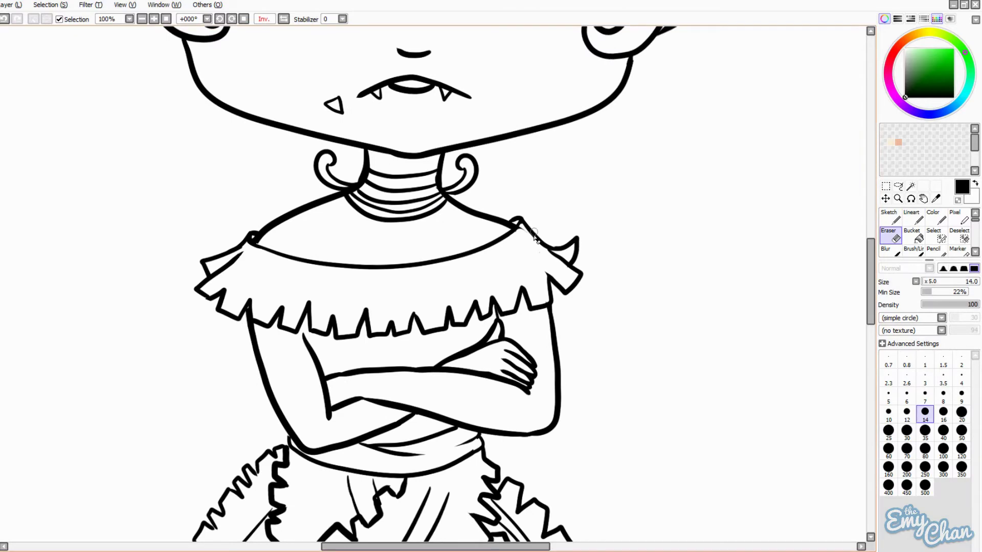
pyautogui.scroll(-5, 527, 234)
pyautogui.moveTo(512, 358); pyautogui.dragTo(511, 138)
pyautogui.scroll(7, 511, 409)
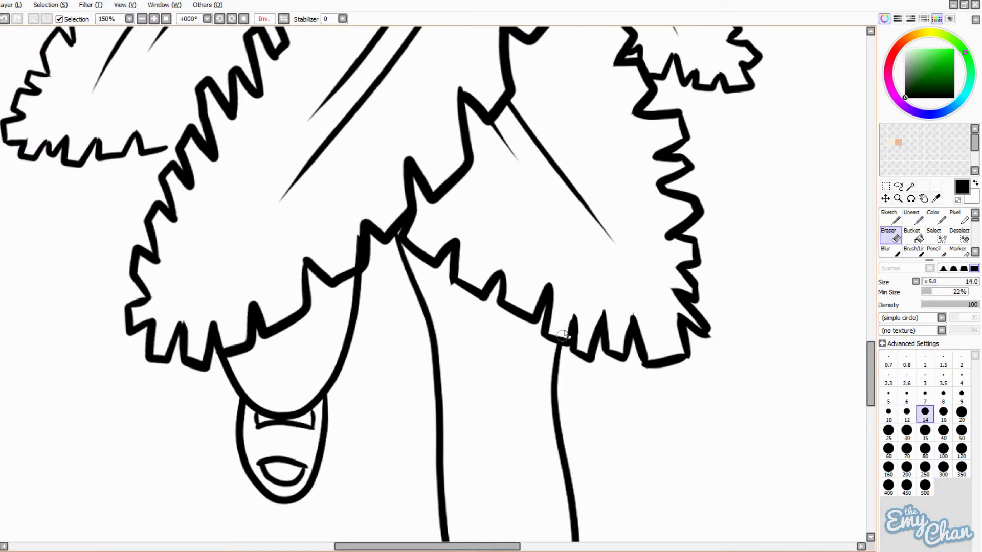
pyautogui.press('n')
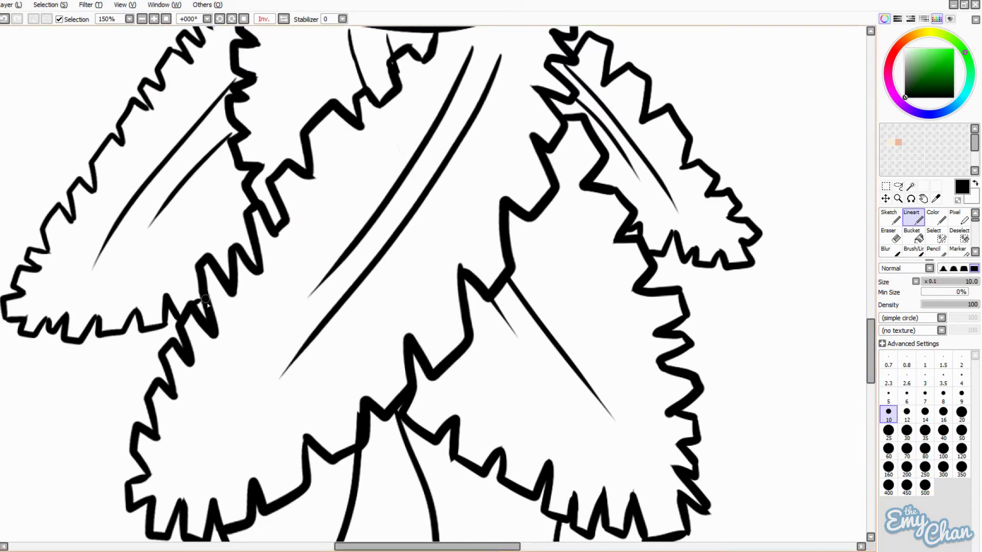
pyautogui.scroll(-3, 206, 302)
# - Inspect the lineart up close, then zoom out to 25% to view the grey-filled silhouette
pyautogui.press('e')
pyautogui.press('n')
pyautogui.scroll(-1, 313, 228)
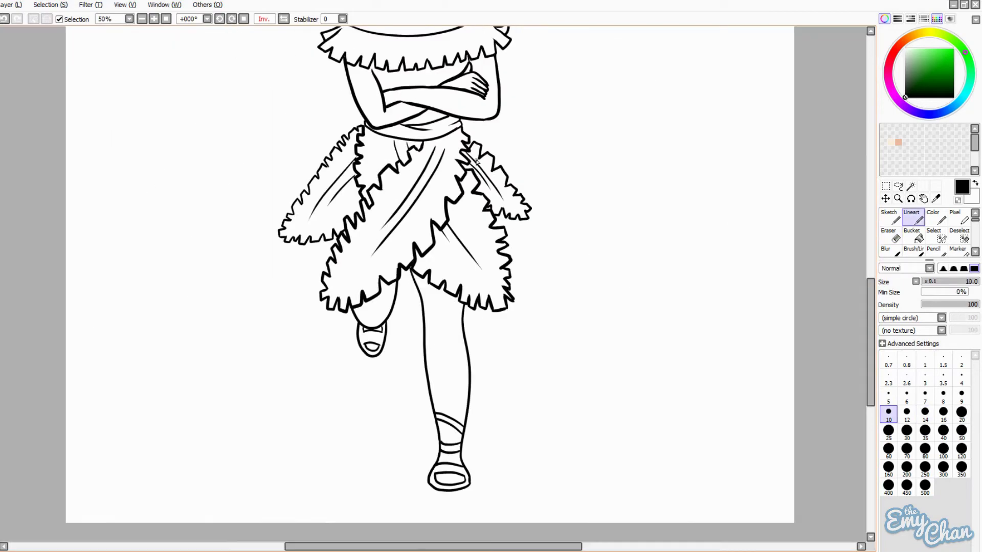
pyautogui.scroll(1, 318, 62)
pyautogui.scroll(-2, 318, 63)
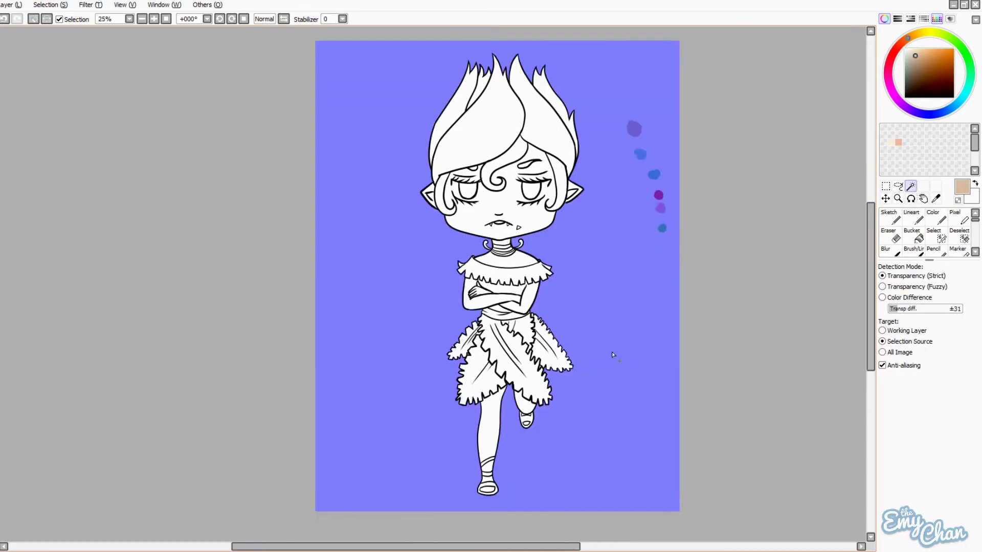
pyautogui.scroll(4, 612, 352)
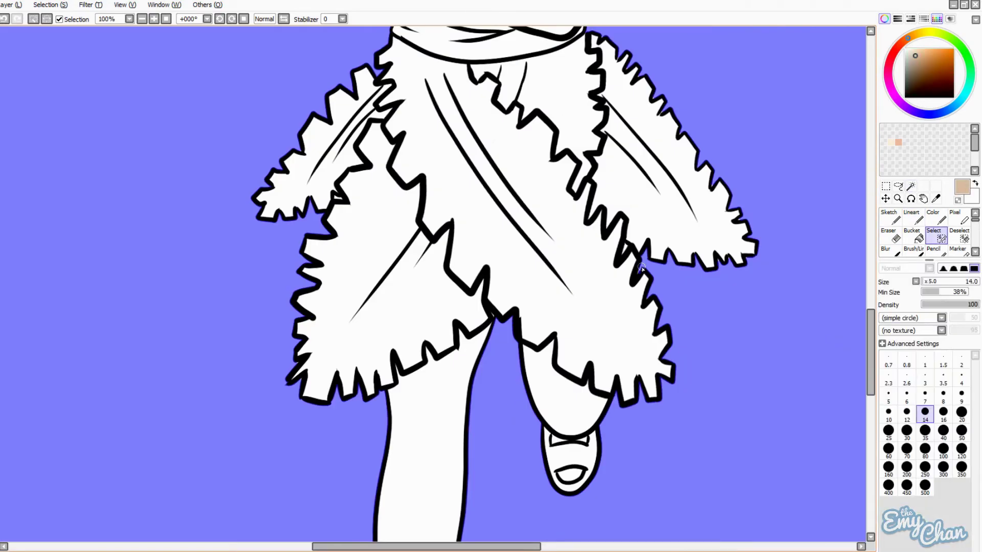
pyautogui.scroll(-4, 336, 197)
pyautogui.scroll(5, 756, 345)
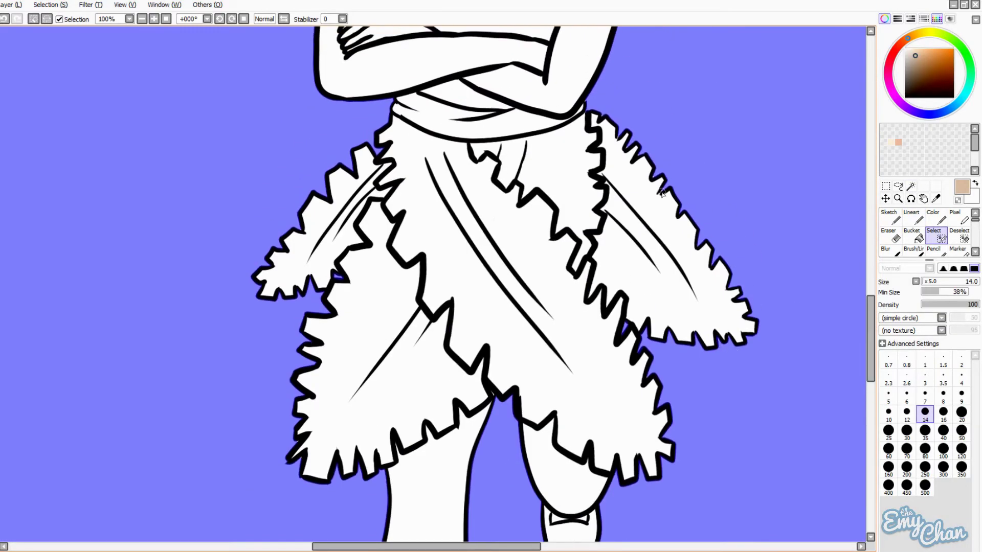
pyautogui.scroll(15, 303, 460)
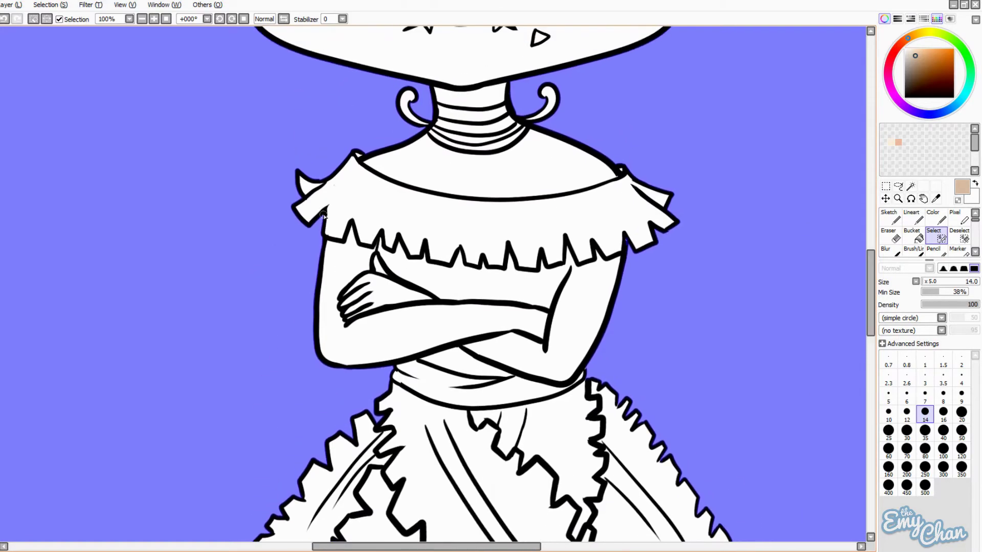
pyautogui.scroll(-3, 479, 317)
pyautogui.scroll(-1, 479, 317)
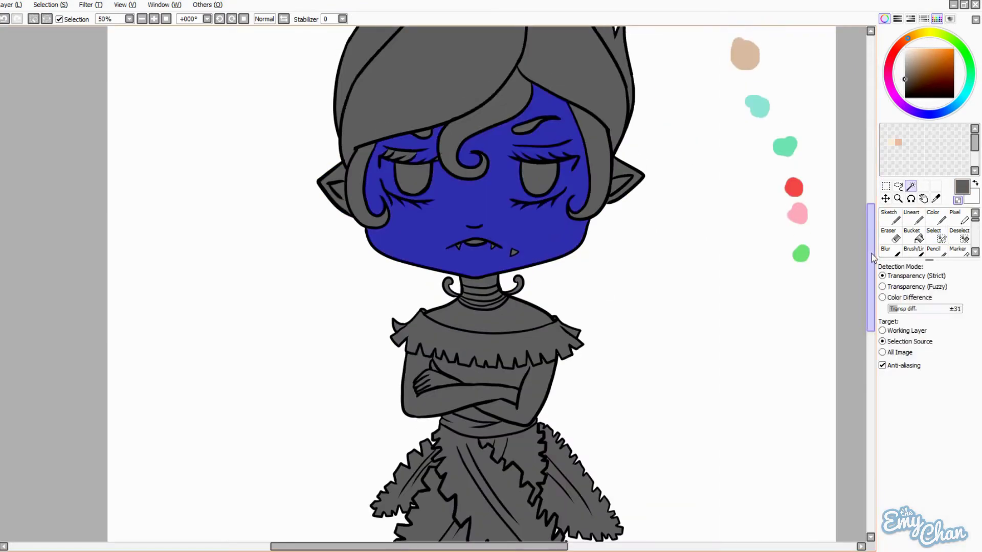
# - Add the crossed arms and legs to the skin selection and fill it tan
pyautogui.scroll(1, 861, 218)
pyautogui.scroll(-8, 596, 325)
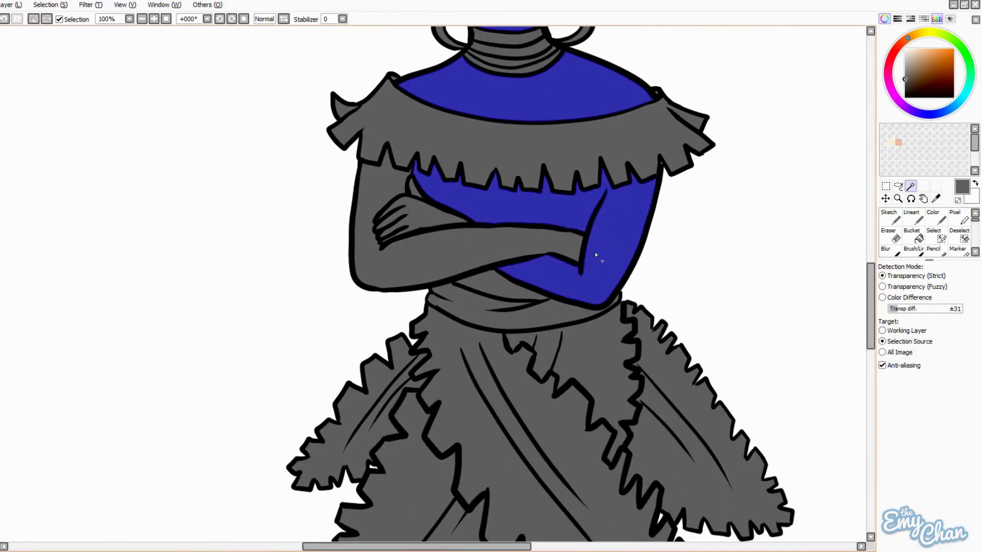
pyautogui.click(409, 240)
pyautogui.click(934, 235)
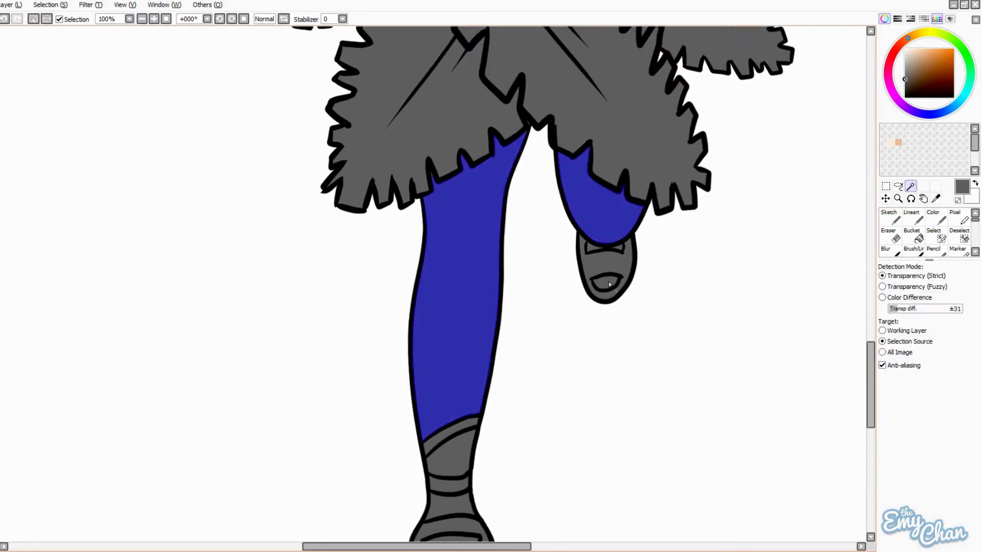
pyautogui.scroll(-3, 435, 281)
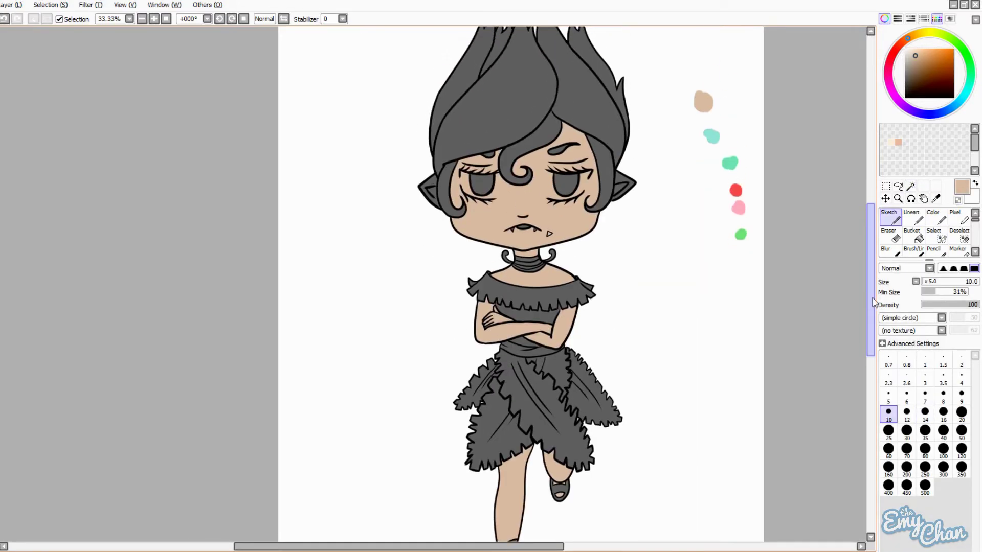
pyautogui.click(926, 58)
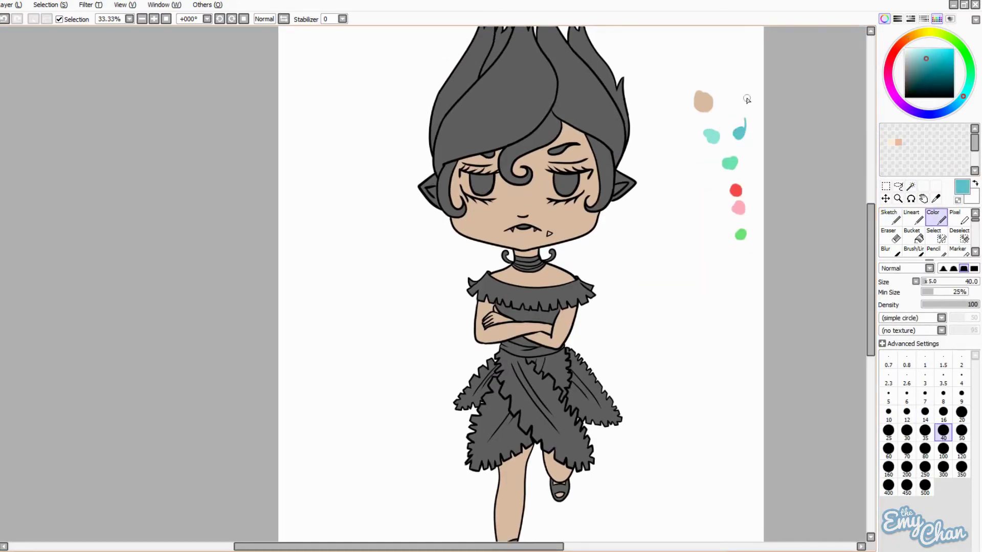
# - Pick up the tan skin colour and touch up around the mouth
pyautogui.press('l')
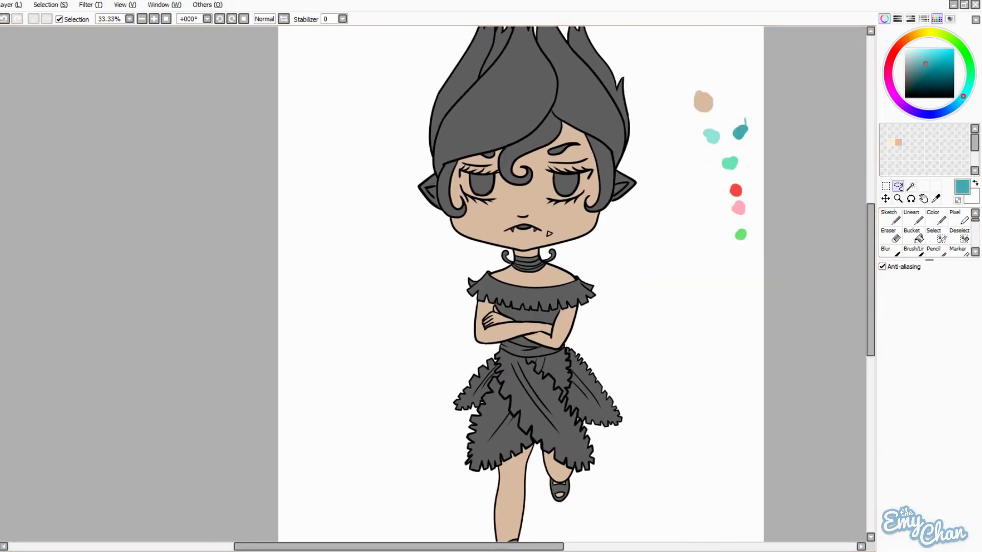
pyautogui.press('b')
pyautogui.keyDown('alt'); pyautogui.click(547, 230); pyautogui.keyUp('alt')
pyautogui.scroll(3, 547, 231)
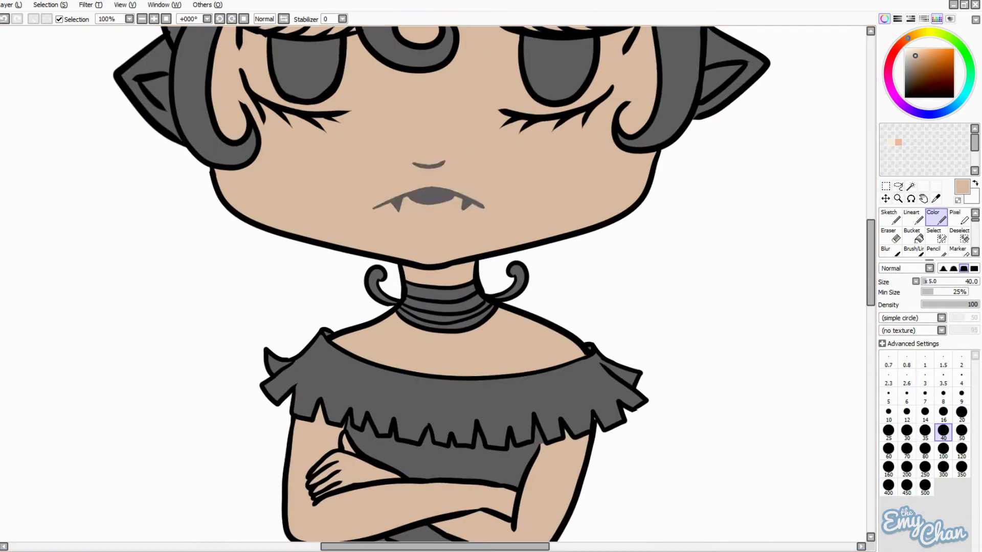
pyautogui.scroll(-2, 578, 377)
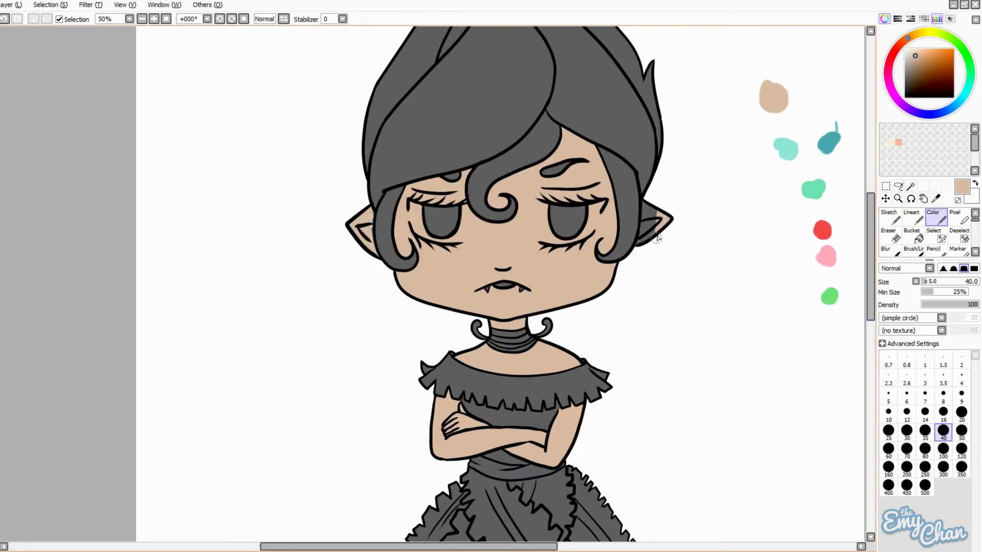
pyautogui.scroll(-1, 364, 244)
# - Fill both eyes red and the large hair shape pink
pyautogui.press('w')
pyautogui.click(523, 207)
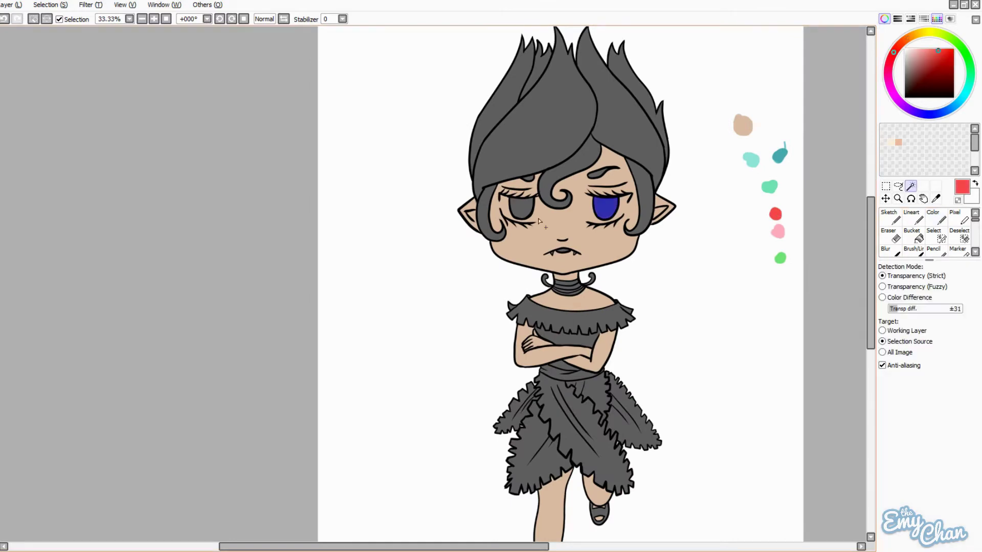
pyautogui.click(645, 146)
pyautogui.press('b')
pyautogui.moveTo(511, 127); pyautogui.dragTo(639, 154)
# - Fill the curly bangs with mint
pyautogui.press('w')
pyautogui.click(563, 197)
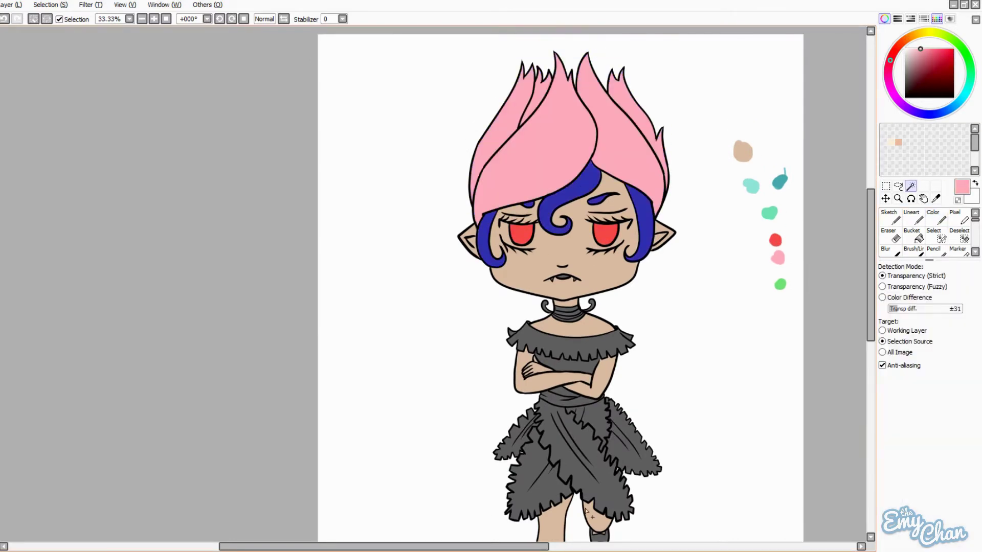
pyautogui.keyDown('alt'); pyautogui.click(751, 186); pyautogui.keyUp('alt')
pyautogui.moveTo(542, 204); pyautogui.dragTo(639, 230)
pyautogui.scroll(-2, 454, 509)
# - Fill the ruffled dress top and leafy skirt green
pyautogui.press('w')
pyautogui.click(568, 283)
pyautogui.keyDown('shift'); pyautogui.click(573, 409); pyautogui.keyUp('shift')
pyautogui.keyDown('alt'); pyautogui.click(780, 227); pyautogui.keyUp('alt')
pyautogui.press('b')
pyautogui.moveTo(512, 286); pyautogui.dragTo(614, 435)
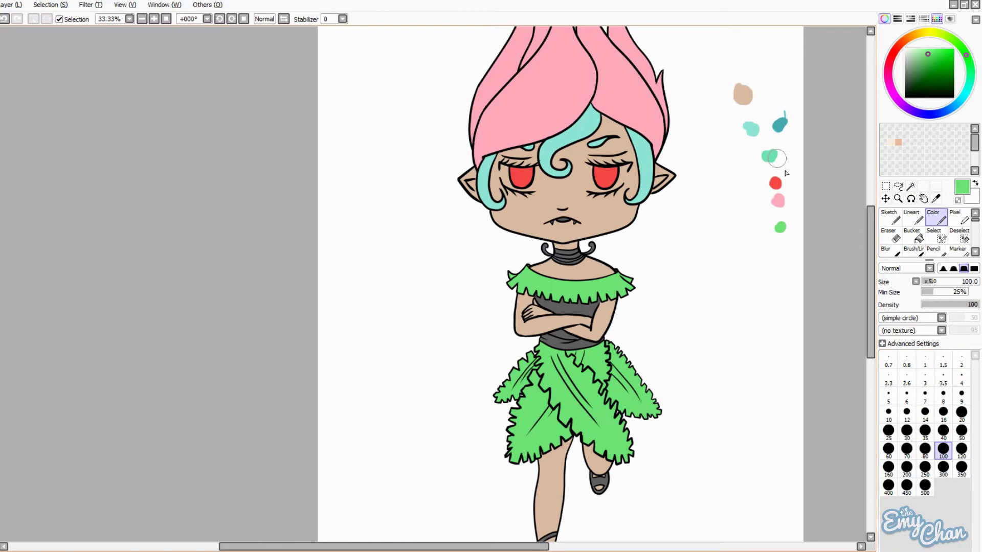
# - Hand-select the waist sash and fill it pink
pyautogui.keyDown('alt'); pyautogui.click(777, 202); pyautogui.keyUp('alt')
pyautogui.click(933, 234)
pyautogui.moveTo(537, 340); pyautogui.dragTo(655, 352)
pyautogui.scroll(3, 577, 351)
pyautogui.scroll(-3, 578, 351)
pyautogui.click(934, 216)
pyautogui.click(925, 467)
# - Paint the chest teal and the choker green
pyautogui.keyDown('alt'); pyautogui.click(806, 139); pyautogui.keyUp('alt')
pyautogui.moveTo(588, 314); pyautogui.dragTo(655, 322)
pyautogui.keyDown('alt'); pyautogui.click(835, 236); pyautogui.keyUp('alt')
pyautogui.moveTo(608, 263); pyautogui.dragTo(640, 266)
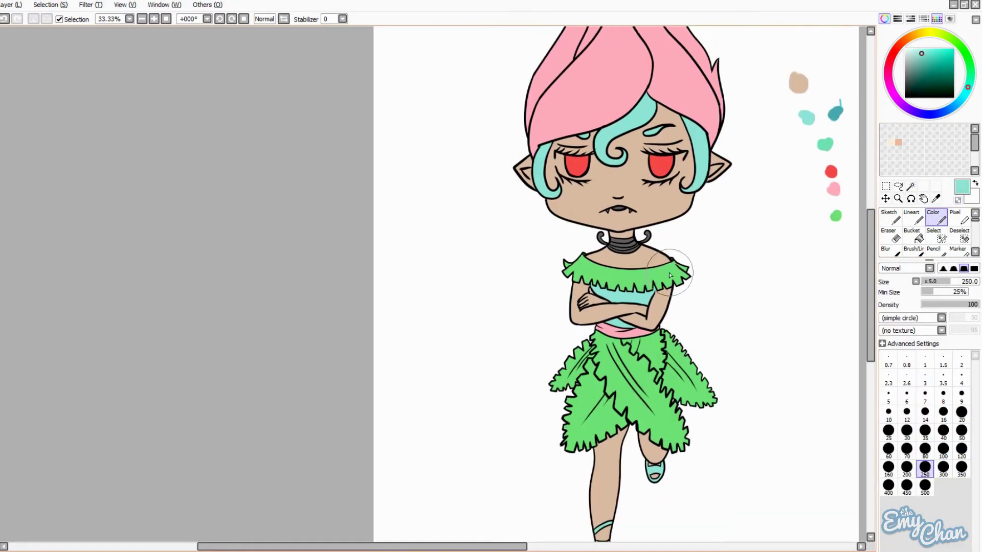
pyautogui.scroll(2, 706, 399)
# - Paint the inside of the mouth pink
pyautogui.click(912, 216)
pyautogui.click(888, 416)
pyautogui.scroll(2, 655, 194)
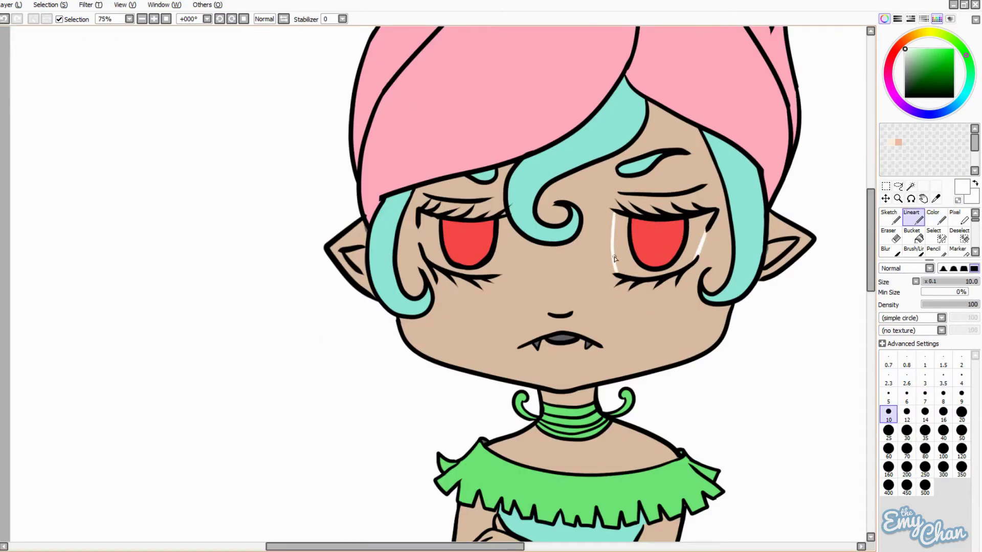
pyautogui.moveTo(553, 339); pyautogui.dragTo(575, 340)
# - Fill the left eye white at brush size 35, then airbrush deeper pink over the hair tips
pyautogui.click(933, 216)
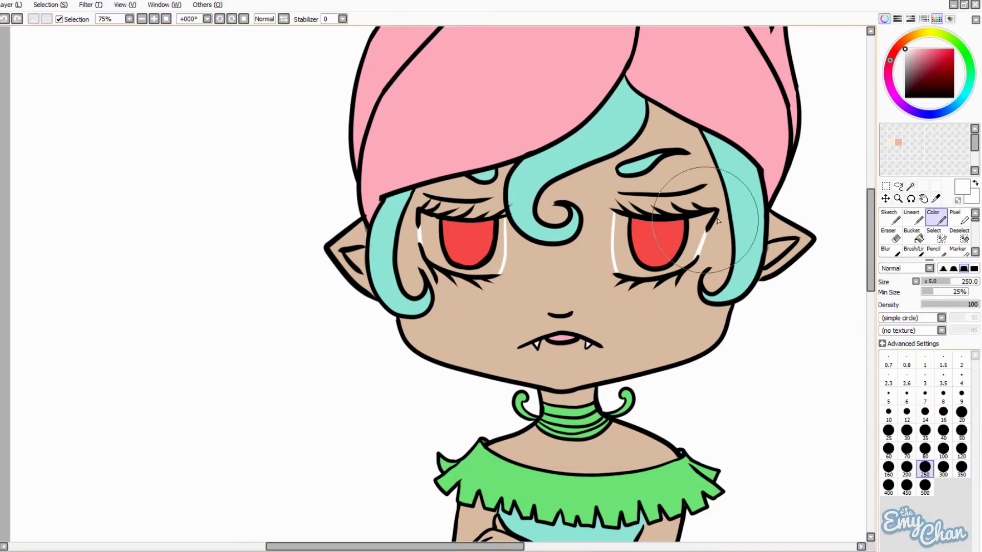
pyautogui.click(925, 430)
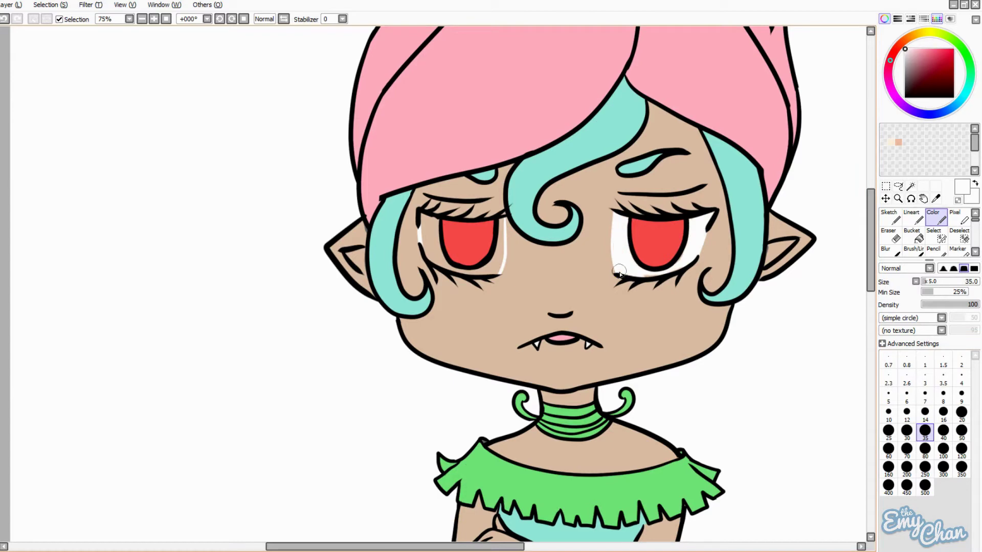
pyautogui.moveTo(426, 217); pyautogui.dragTo(437, 265)
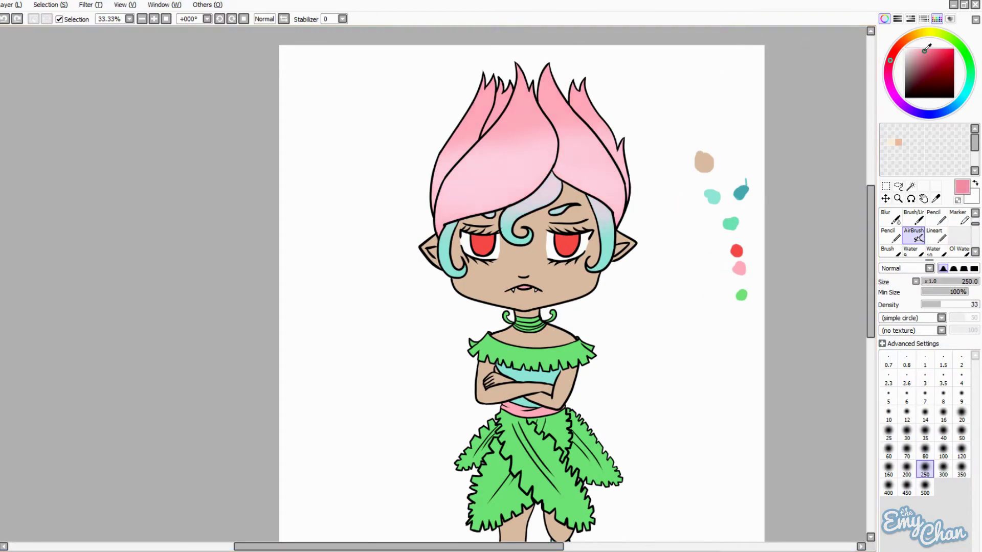
pyautogui.moveTo(568, 87)
pyautogui.mouseDown()
pyautogui.moveTo(625, 76)
pyautogui.moveTo(508, 121)
pyautogui.moveTo(486, 163)
pyautogui.mouseUp()
# - Airbrush deeper pink over the hair tips, outer strands and strands above the eyes
pyautogui.keyDown('alt'); pyautogui.click(478, 225); pyautogui.keyUp('alt')
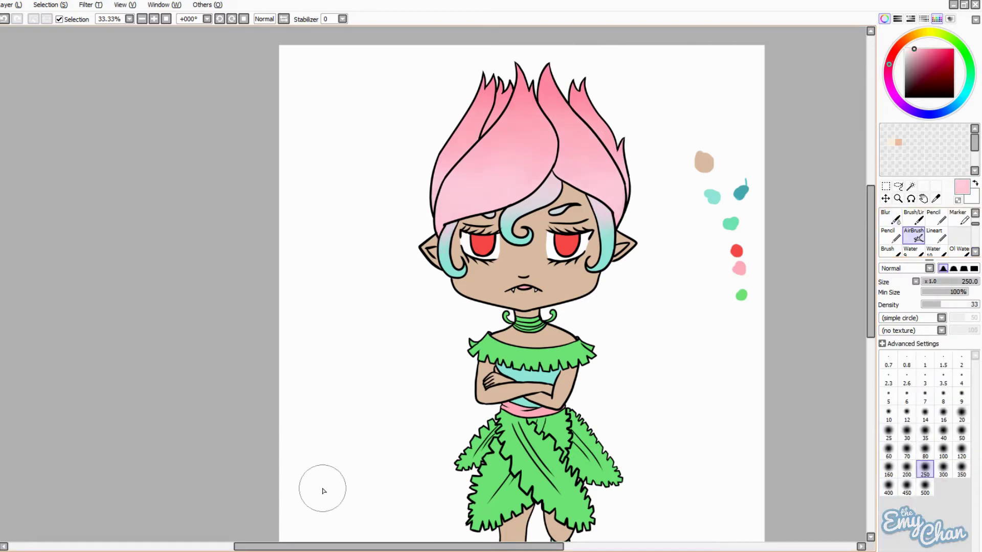
pyautogui.hotkey('ctrl', 'z')
pyautogui.hotkey('ctrl', 'z')
pyautogui.hotkey('ctrl', 'z')
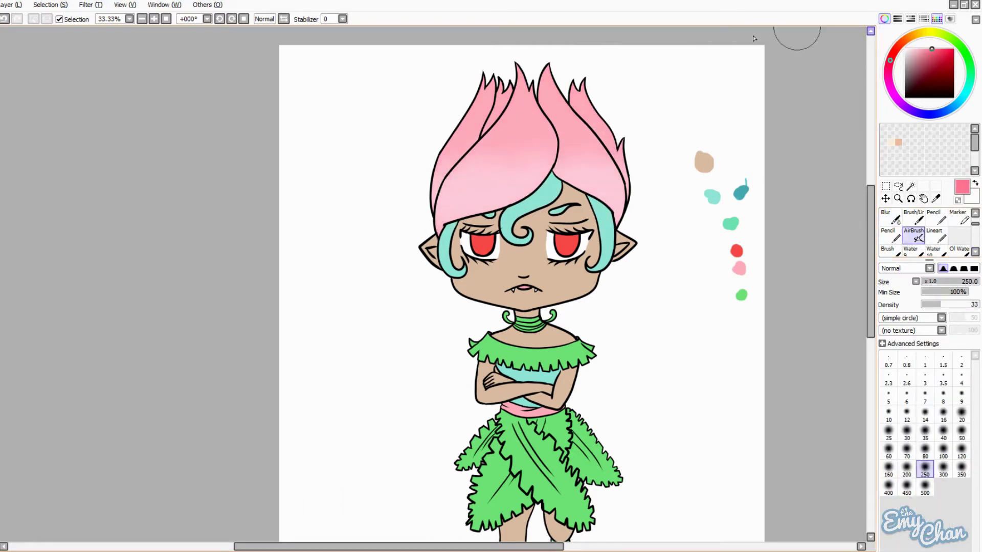
pyautogui.moveTo(477, 74); pyautogui.dragTo(572, 97)
pyautogui.press('b')
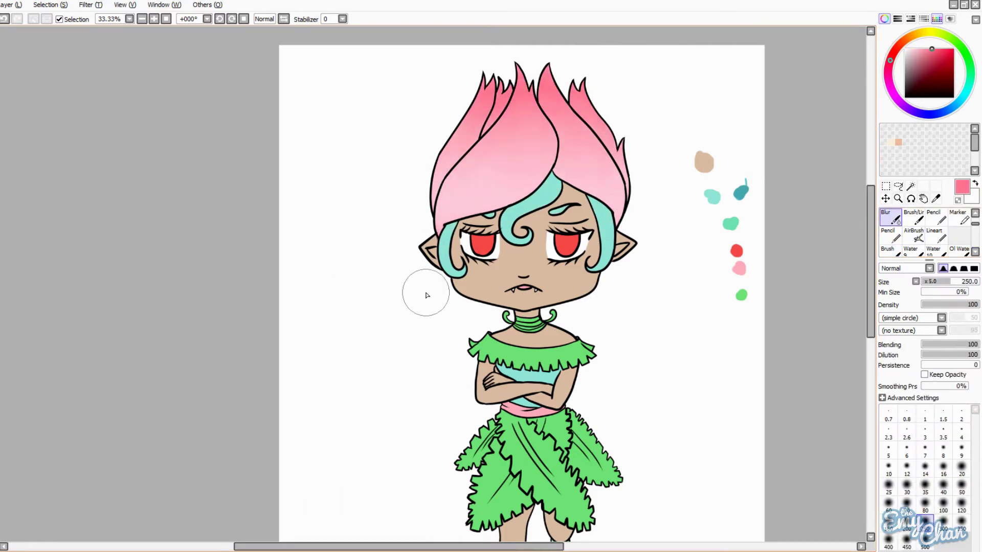
pyautogui.press('v')
pyautogui.moveTo(433, 196); pyautogui.dragTo(595, 127)
pyautogui.moveTo(615, 219)
pyautogui.mouseDown()
pyautogui.moveTo(557, 170)
pyautogui.moveTo(463, 202)
pyautogui.moveTo(515, 74)
pyautogui.moveTo(466, 236)
pyautogui.mouseUp()
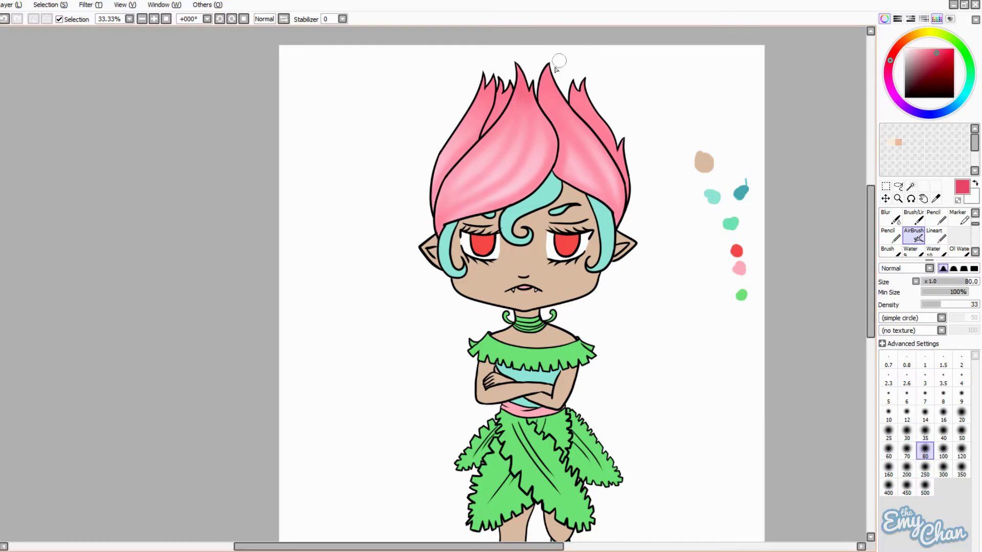
pyautogui.moveTo(492, 72)
pyautogui.mouseDown()
pyautogui.moveTo(459, 215)
pyautogui.moveTo(486, 155)
pyautogui.moveTo(555, 92)
pyautogui.mouseUp()
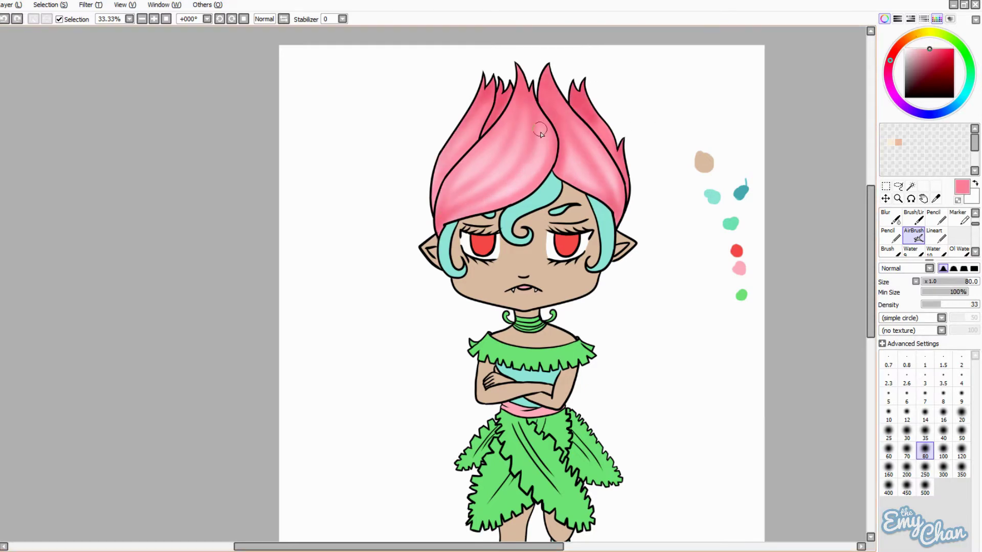
# - Add pale yellow highlight streaks to the central, left and right hair strands
pyautogui.click(927, 32)
pyautogui.moveTo(537, 153)
pyautogui.mouseDown()
pyautogui.moveTo(519, 135)
pyautogui.moveTo(455, 194)
pyautogui.mouseUp()
pyautogui.moveTo(608, 194); pyautogui.dragTo(573, 118)
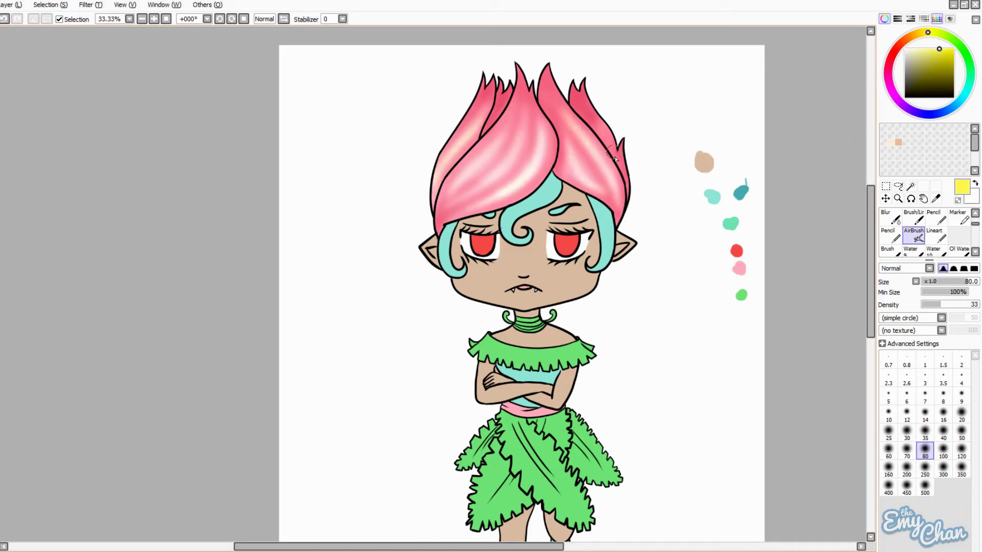
pyautogui.keyDown('alt'); pyautogui.click(504, 96); pyautogui.keyUp('alt')
pyautogui.press('c')
pyautogui.press('b')
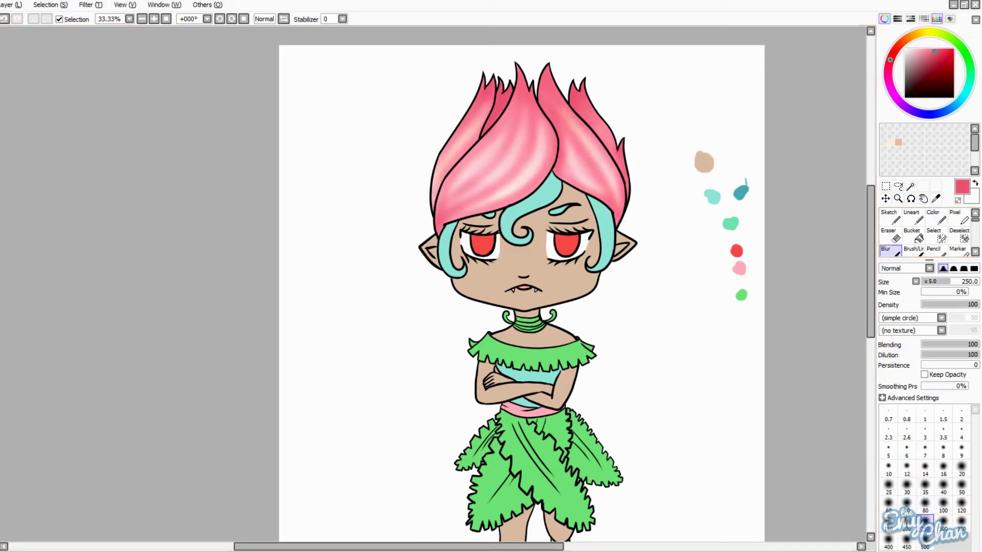
pyautogui.press('a')
# - Brighten the lower-left hair and blur the pink shading and highlights together
pyautogui.moveTo(440, 199); pyautogui.dragTo(473, 110)
pyautogui.hotkey('ctrl', 'z')
pyautogui.press('a')
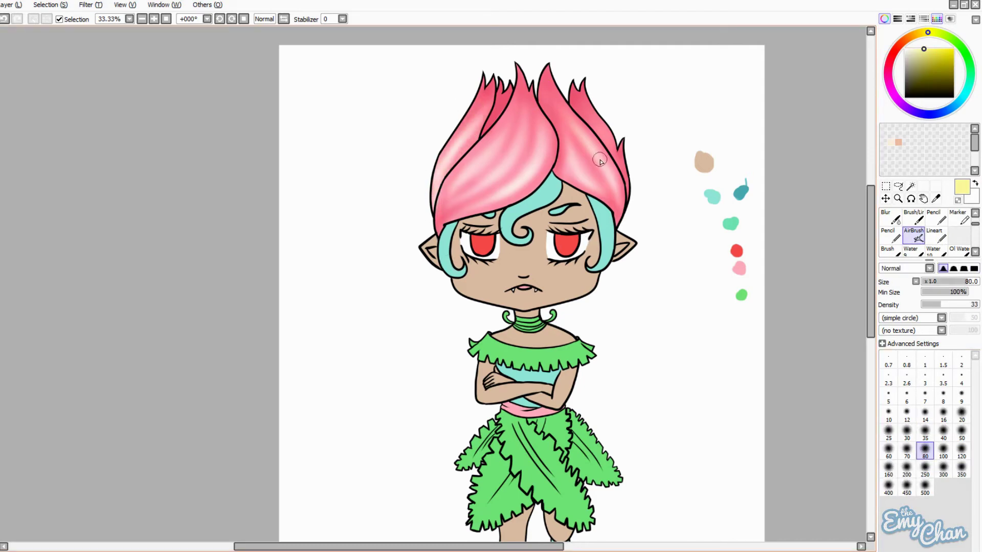
pyautogui.moveTo(450, 169); pyautogui.dragTo(458, 252)
pyautogui.press('b')
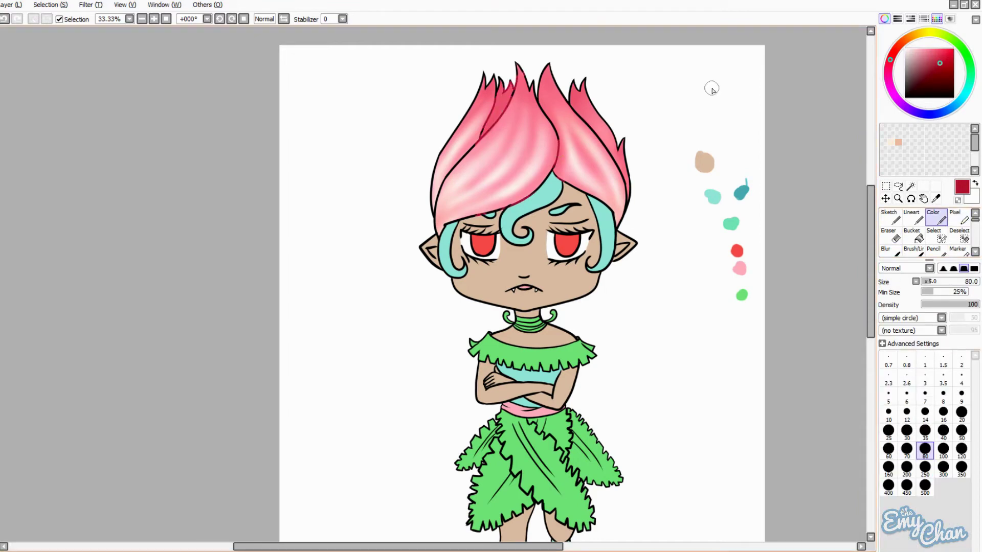
pyautogui.moveTo(557, 103); pyautogui.dragTo(613, 205)
pyautogui.moveTo(450, 153); pyautogui.dragTo(625, 217)
# - Touch up the face close-up with the colour brush and eraser, then view the whole figure
pyautogui.hotkey('ctrl', '+')
pyautogui.hotkey('ctrl', '+')
pyautogui.hotkey('ctrl', '+')
pyautogui.press('c')
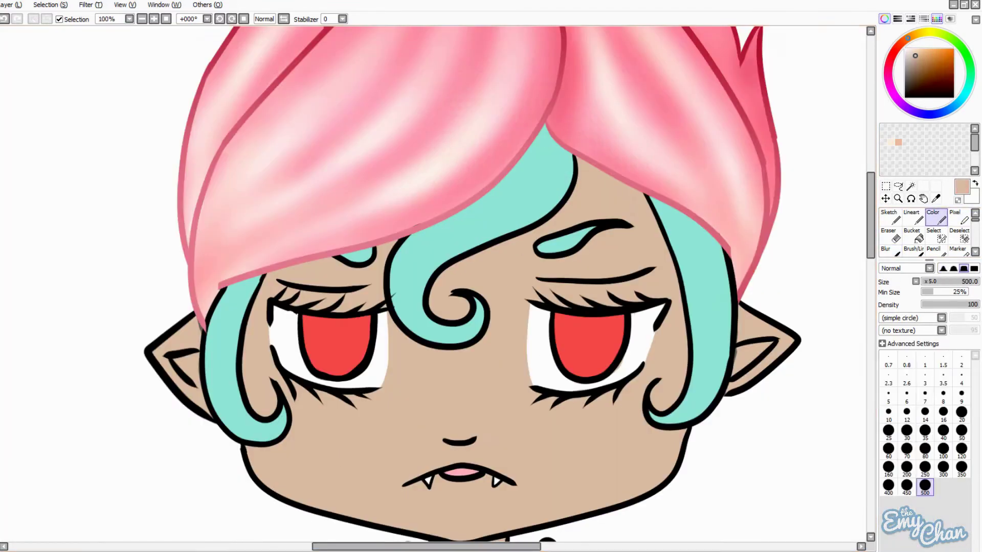
pyautogui.press('e')
pyautogui.press('c')
pyautogui.hotkey('ctrl', '-')
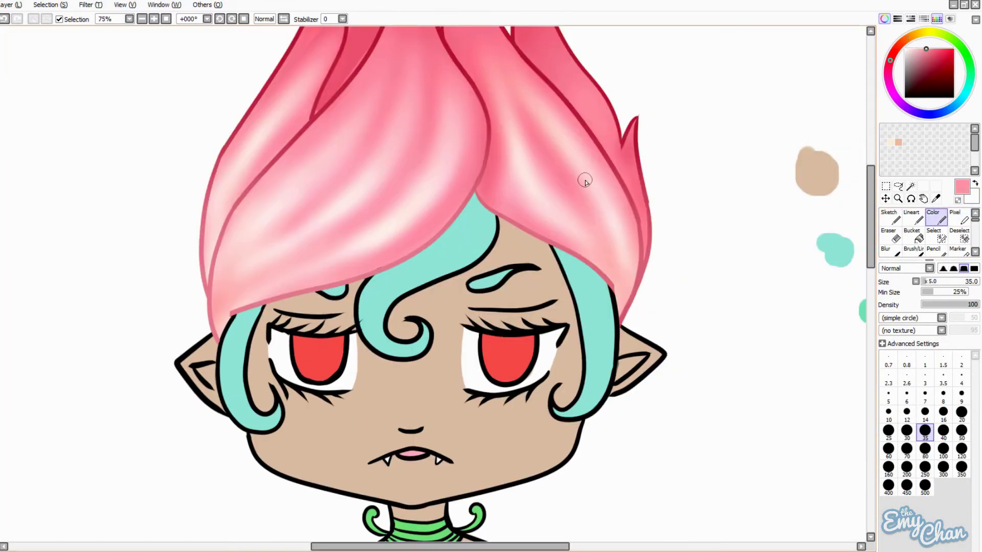
pyautogui.hotkey('ctrl', '-')
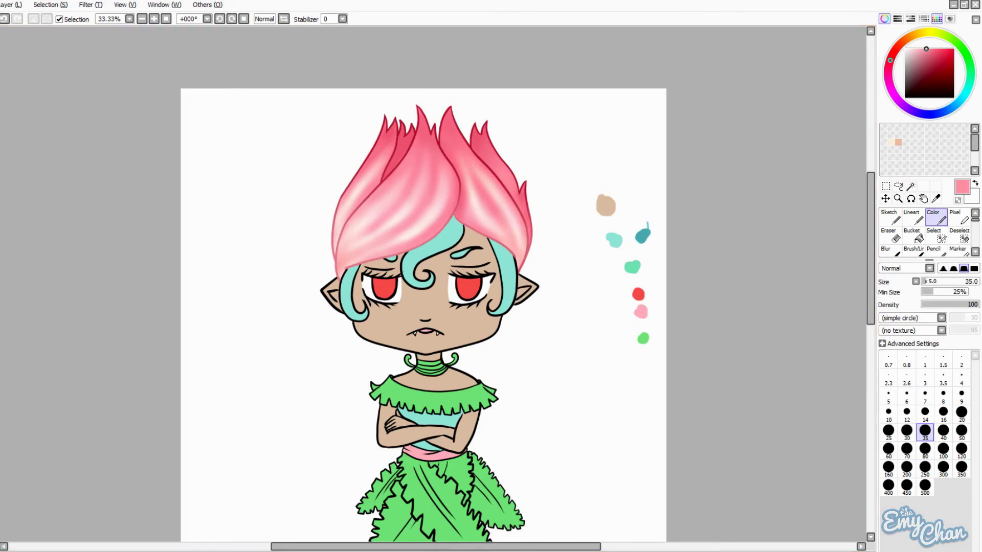
# - Shade the mint curls with dark teal streaks using a hard brush
pyautogui.keyDown('alt'); pyautogui.click(643, 234); pyautogui.keyUp('alt')
pyautogui.hotkey('ctrl', '+')
pyautogui.hotkey('ctrl', '+')
pyautogui.press('n')
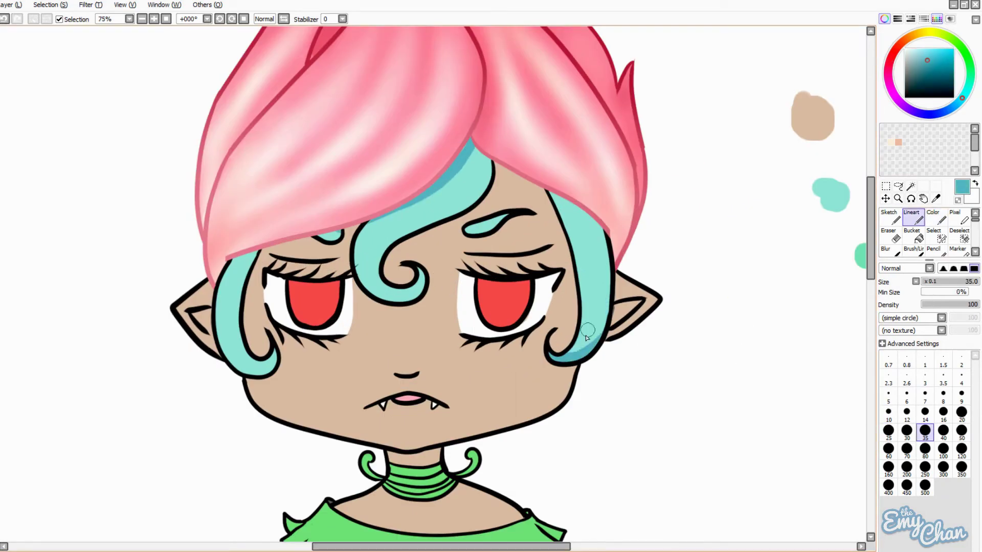
pyautogui.moveTo(566, 361)
pyautogui.mouseDown()
pyautogui.moveTo(567, 204)
pyautogui.moveTo(393, 246)
pyautogui.moveTo(368, 236)
pyautogui.moveTo(240, 358)
pyautogui.mouseUp()
pyautogui.moveTo(398, 278)
pyautogui.mouseDown()
pyautogui.moveTo(398, 220)
pyautogui.moveTo(371, 290)
pyautogui.moveTo(521, 172)
pyautogui.mouseUp()
pyautogui.moveTo(475, 143)
pyautogui.mouseDown()
pyautogui.moveTo(404, 286)
pyautogui.moveTo(577, 215)
pyautogui.moveTo(256, 353)
pyautogui.mouseUp()
# - Blend the teal shading with light mint, smoothing the central curl and right strand
pyautogui.press('b')
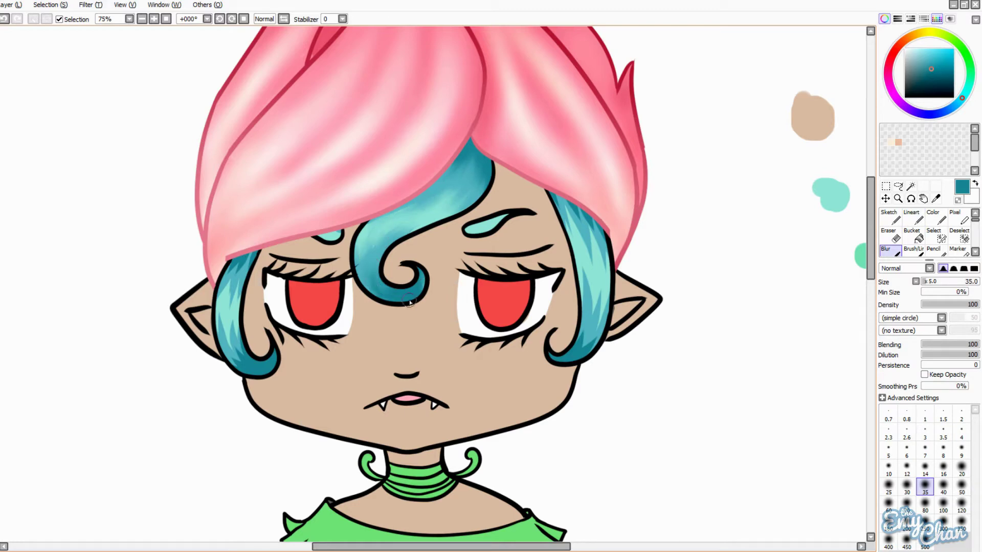
pyautogui.keyDown('alt'); pyautogui.click(361, 259); pyautogui.keyUp('alt')
pyautogui.moveTo(361, 260)
pyautogui.mouseDown()
pyautogui.moveTo(404, 301)
pyautogui.moveTo(399, 293)
pyautogui.mouseUp()
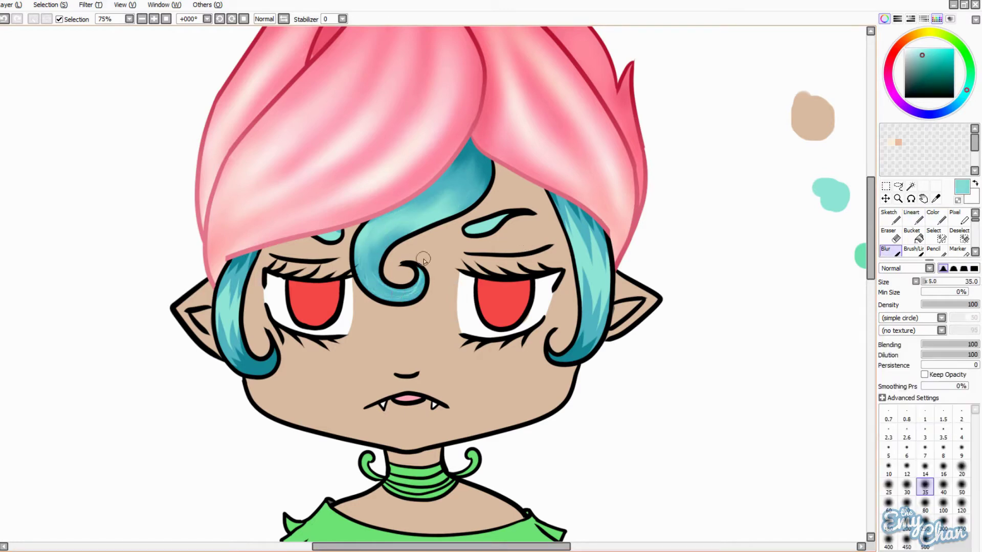
pyautogui.moveTo(584, 318); pyautogui.dragTo(600, 305)
pyautogui.press('n')
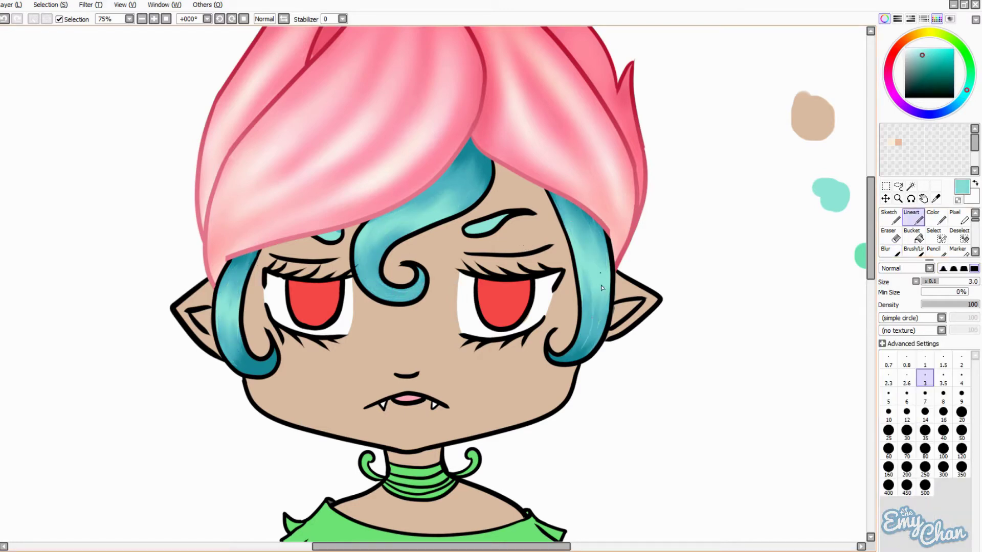
pyautogui.press('b')
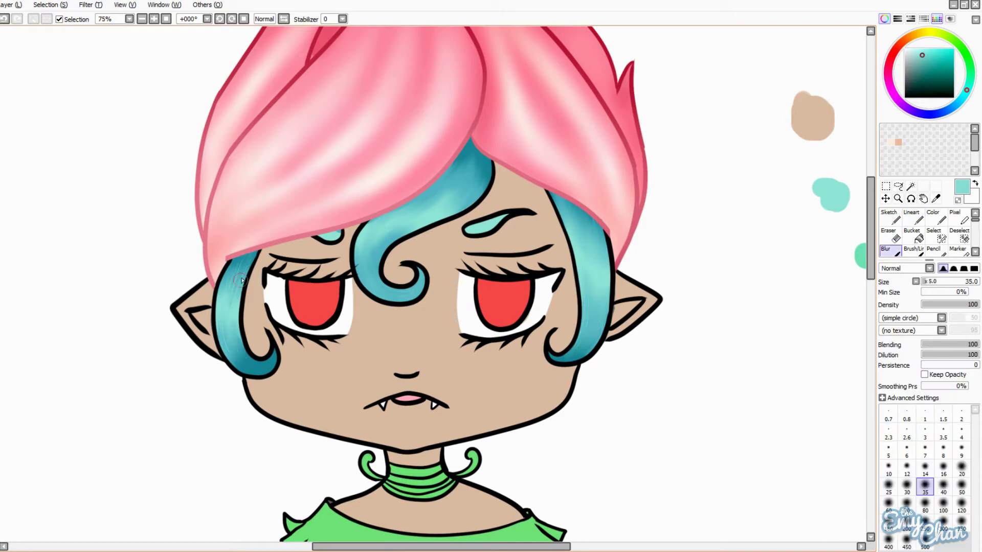
pyautogui.scroll(-3, 326, 275)
pyautogui.scroll(3, 327, 274)
# - Draw pale yellow highlight streaks across the mint curls and blend them soft
pyautogui.click(931, 32)
pyautogui.click(917, 49)
pyautogui.scroll(-2, 968, 256)
pyautogui.press('n')
pyautogui.moveTo(573, 302)
pyautogui.mouseDown()
pyautogui.moveTo(596, 230)
pyautogui.moveTo(606, 239)
pyautogui.mouseUp()
pyautogui.moveTo(399, 231); pyautogui.dragTo(453, 207)
pyautogui.moveTo(356, 248); pyautogui.dragTo(412, 215)
pyautogui.moveTo(236, 291); pyautogui.dragTo(228, 336)
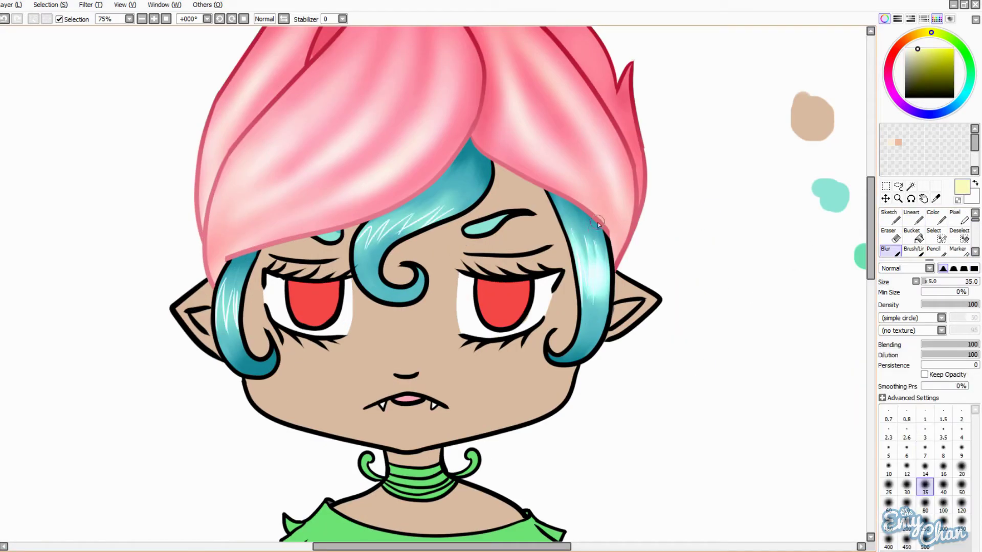
pyautogui.moveTo(595, 247)
pyautogui.mouseDown()
pyautogui.moveTo(399, 225)
pyautogui.moveTo(340, 247)
pyautogui.moveTo(275, 142)
pyautogui.mouseUp()
pyautogui.moveTo(274, 143); pyautogui.dragTo(230, 306)
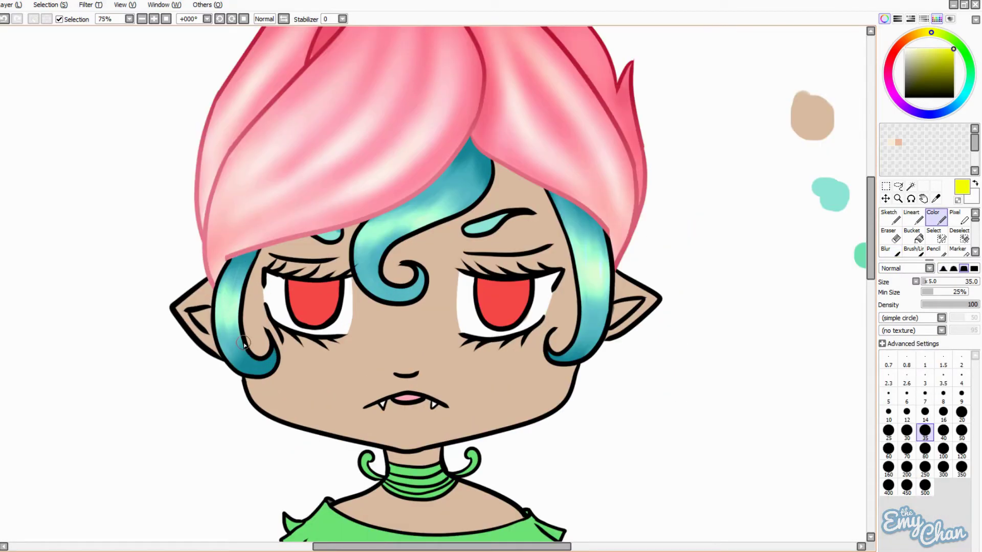
# - Add more pale yellow highlights at brush size 14 and blur them at size 35
pyautogui.click(911, 217)
pyautogui.click(925, 412)
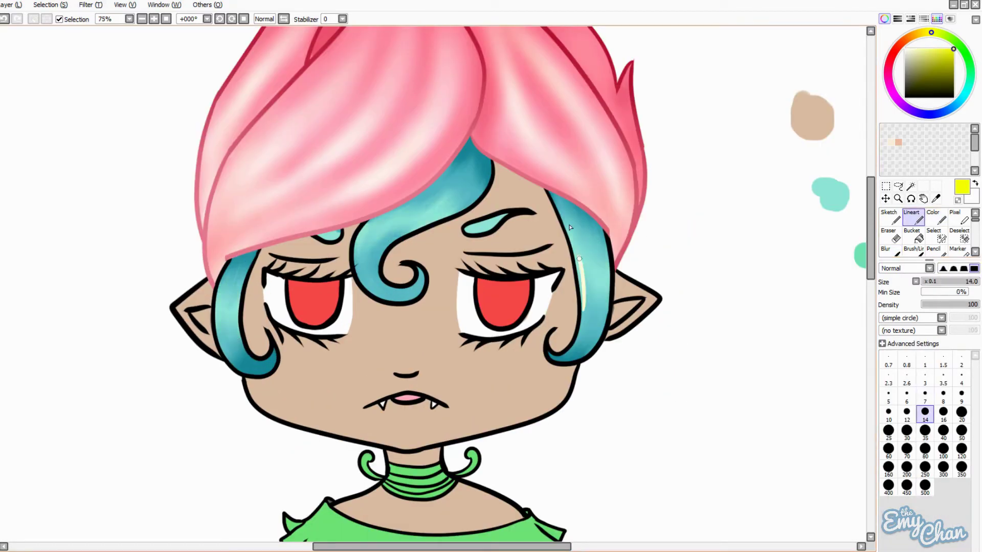
pyautogui.moveTo(582, 230); pyautogui.dragTo(598, 302)
pyautogui.moveTo(430, 199); pyautogui.dragTo(374, 251)
pyautogui.moveTo(235, 338); pyautogui.dragTo(219, 280)
pyautogui.click(889, 251)
pyautogui.click(924, 430)
pyautogui.moveTo(583, 230); pyautogui.dragTo(601, 283)
pyautogui.moveTo(440, 200)
pyautogui.mouseDown()
pyautogui.moveTo(220, 274)
pyautogui.moveTo(355, 276)
pyautogui.mouseUp()
# - Add dark teal strokes to the right hair, central swirl and left lock, undoing the last ones
pyautogui.click(911, 217)
pyautogui.keyDown('alt'); pyautogui.click(598, 287); pyautogui.keyUp('alt')
pyautogui.moveTo(598, 247)
pyautogui.mouseDown()
pyautogui.moveTo(604, 347)
pyautogui.moveTo(593, 342)
pyautogui.mouseUp()
pyautogui.moveTo(568, 199); pyautogui.dragTo(585, 342)
pyautogui.moveTo(444, 184)
pyautogui.mouseDown()
pyautogui.moveTo(408, 211)
pyautogui.moveTo(370, 294)
pyautogui.mouseUp()
pyautogui.moveTo(240, 294); pyautogui.dragTo(220, 358)
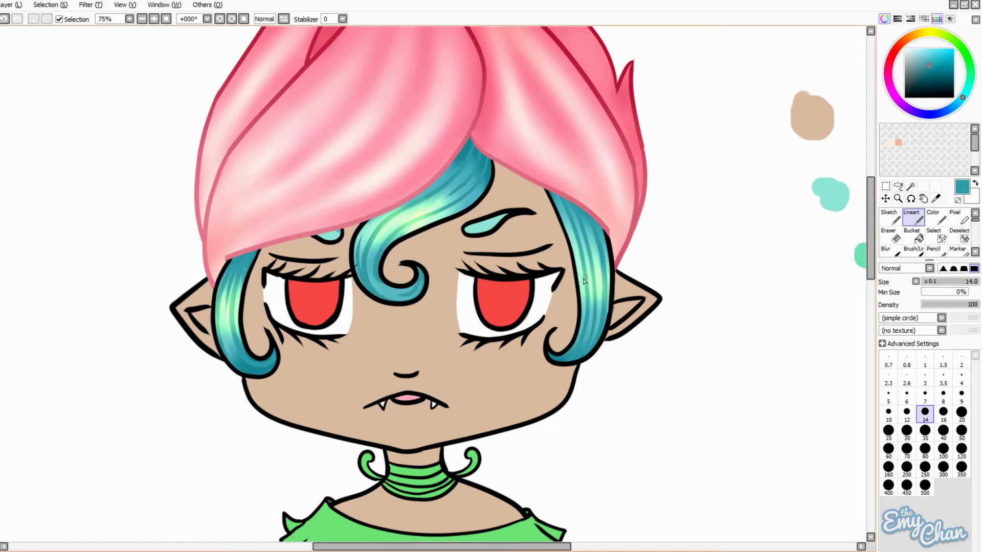
pyautogui.moveTo(593, 220); pyautogui.dragTo(586, 253)
pyautogui.press('[')
pyautogui.press('[')
pyautogui.press('[')
pyautogui.hotkey('ctrl', 'z')
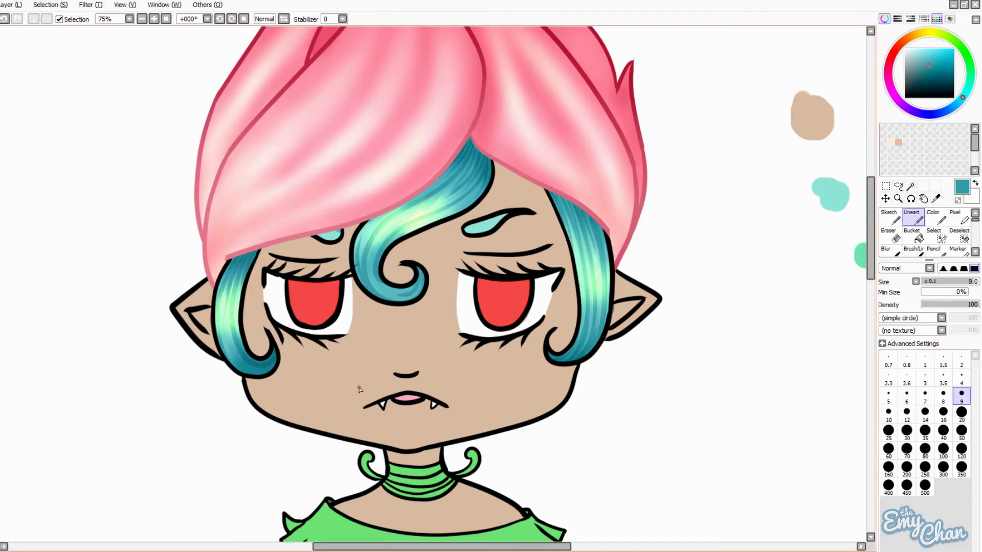
# - Alternate between the blur and hard brushes while reviewing the mint hair shading
pyautogui.scroll(-1, 676, 148)
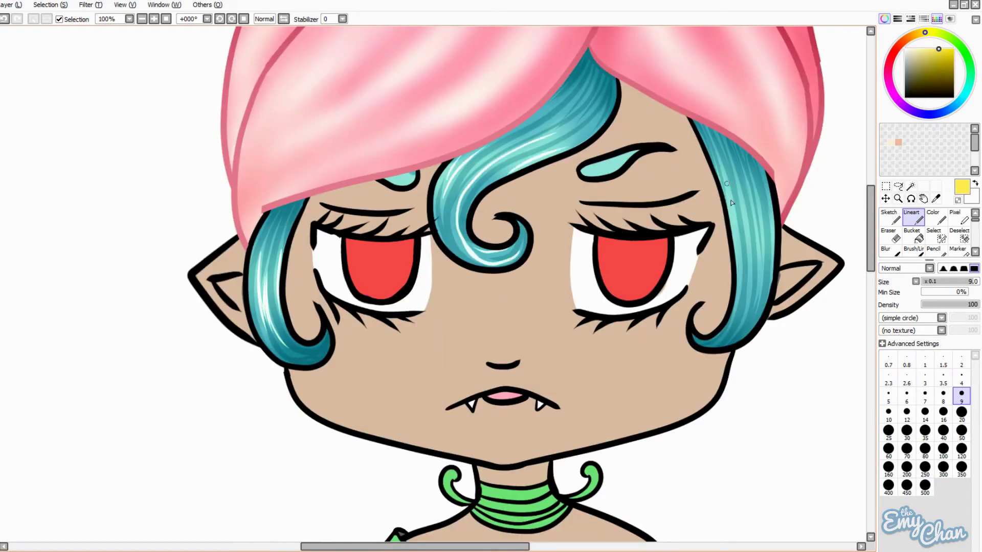
pyautogui.press('b')
pyautogui.press('n')
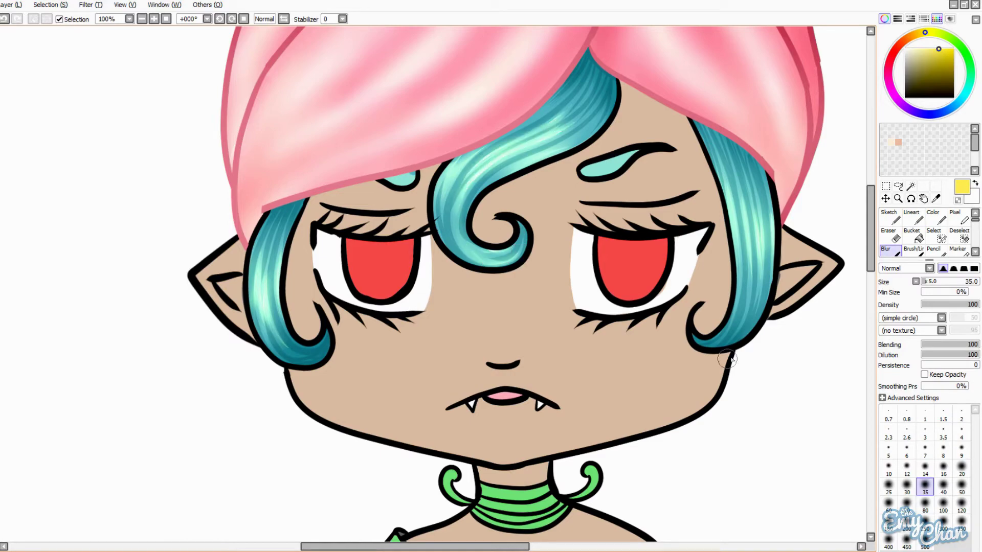
pyautogui.scroll(-1, 753, 282)
pyautogui.press('b')
pyautogui.press('n')
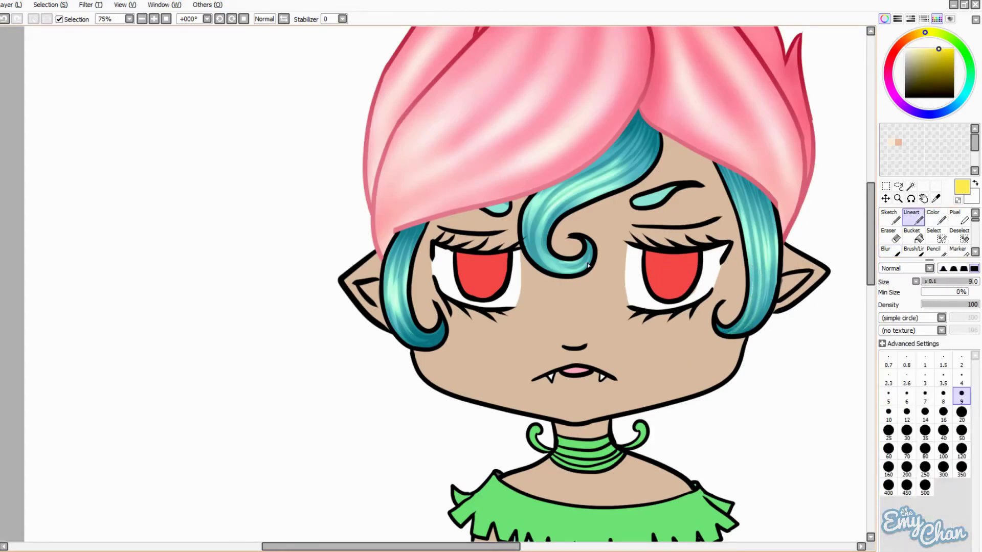
pyautogui.scroll(1, 613, 204)
pyautogui.press('b')
pyautogui.scroll(-1, 613, 199)
# - Blend the teal hair shading with the blur brush enlarged to size 70
pyautogui.keyDown('alt'); pyautogui.click(613, 200); pyautogui.keyUp('alt')
pyautogui.scroll(-2, 613, 199)
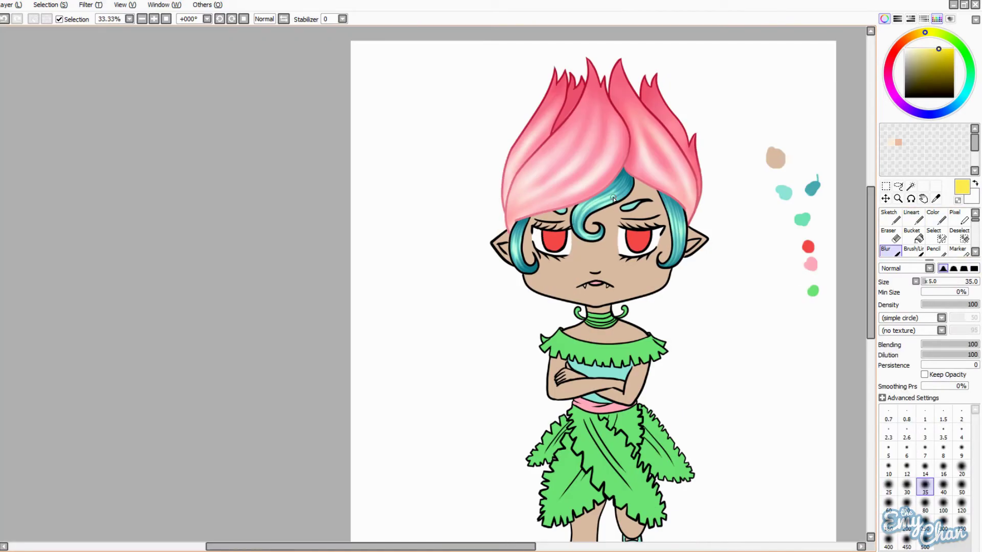
pyautogui.scroll(1, 665, 194)
pyautogui.press(']')
pyautogui.press(']')
pyautogui.press(']')
pyautogui.press(']')
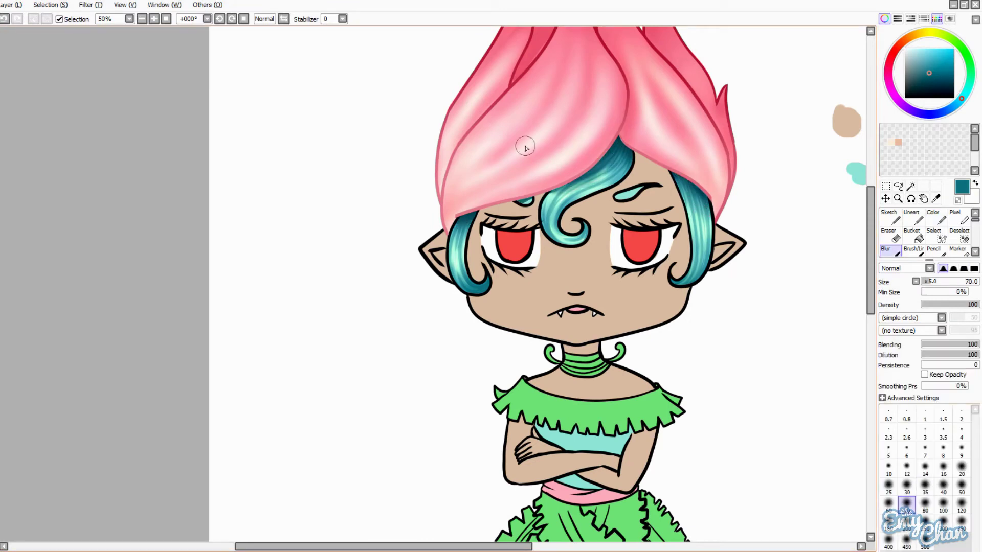
pyautogui.scroll(-1, 273, 396)
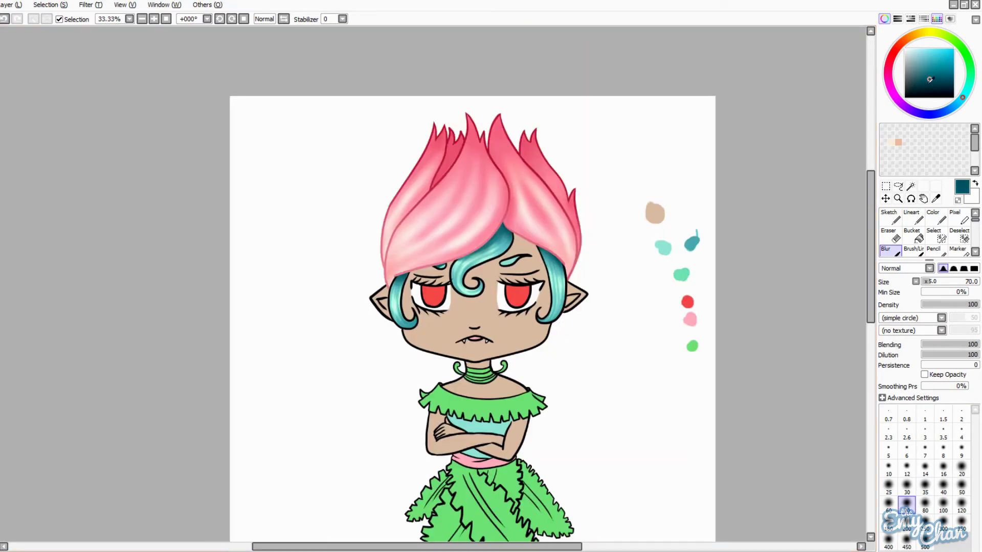
pyautogui.click(936, 217)
pyautogui.scroll(2, 416, 317)
pyautogui.press('b')
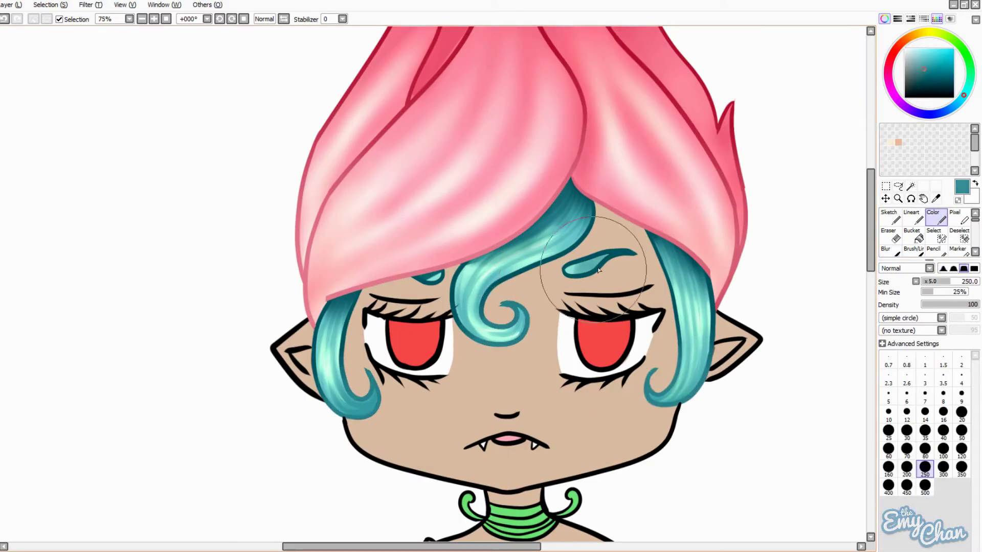
pyautogui.scroll(-2, 915, 230)
pyautogui.scroll(-3, 584, 296)
pyautogui.scroll(1, 642, 436)
pyautogui.keyDown('alt'); pyautogui.click(643, 435); pyautogui.keyUp('alt')
# - Paint dark green folds and panel-edge shading on the dress, including a band under the pink sash
pyautogui.scroll(1, 588, 287)
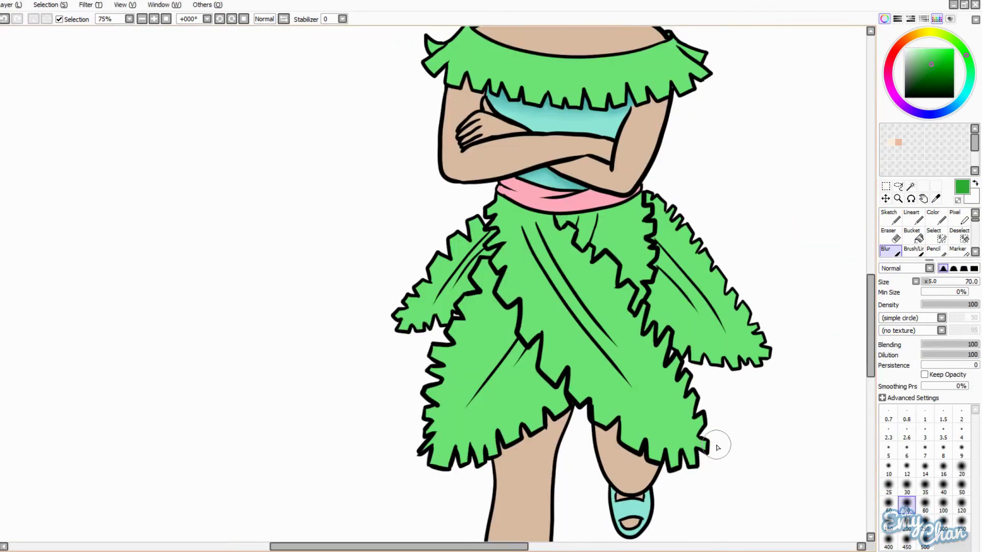
pyautogui.press('c')
pyautogui.moveTo(493, 232); pyautogui.dragTo(426, 309)
pyautogui.moveTo(516, 205); pyautogui.dragTo(616, 360)
pyautogui.moveTo(526, 214)
pyautogui.mouseDown()
pyautogui.moveTo(561, 281)
pyautogui.moveTo(665, 409)
pyautogui.mouseUp()
pyautogui.moveTo(525, 342); pyautogui.dragTo(483, 400)
pyautogui.moveTo(460, 294); pyautogui.dragTo(439, 321)
pyautogui.moveTo(519, 279)
pyautogui.mouseDown()
pyautogui.moveTo(491, 322)
pyautogui.moveTo(565, 406)
pyautogui.mouseUp()
pyautogui.moveTo(498, 197); pyautogui.dragTo(542, 217)
pyautogui.moveTo(639, 197); pyautogui.dragTo(564, 203)
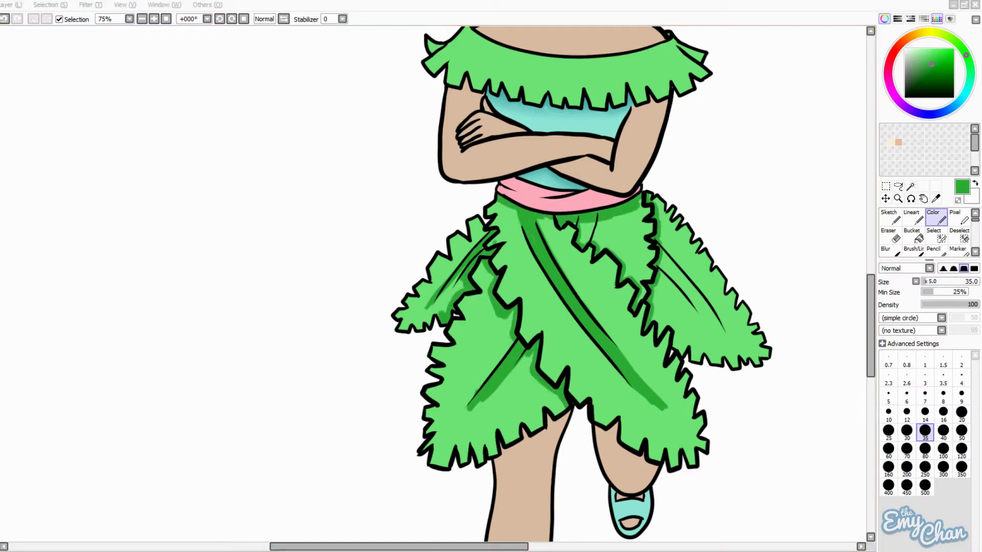
pyautogui.moveTo(659, 252); pyautogui.dragTo(719, 325)
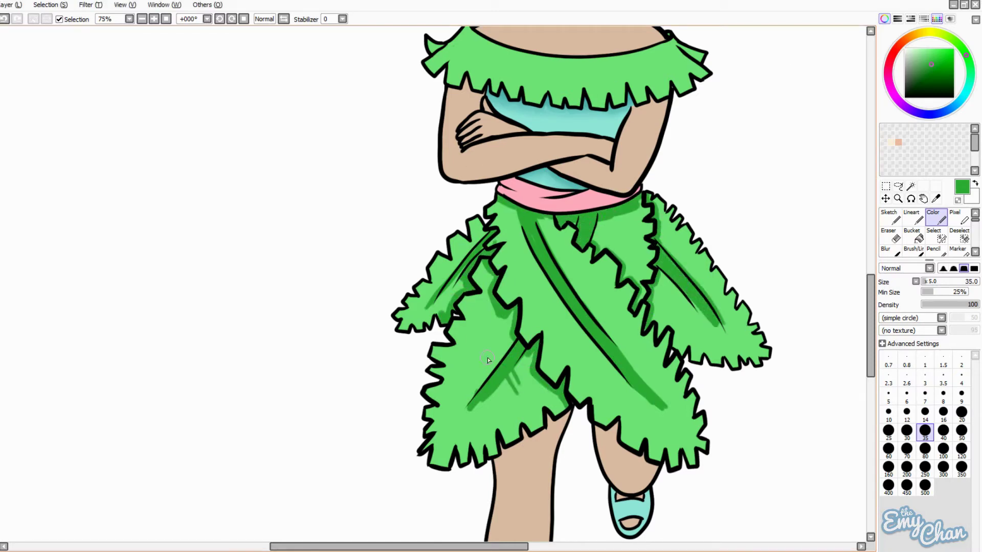
# - Add a light green highlight down the dress and airbrush soft highlights over the flaps
pyautogui.press('n')
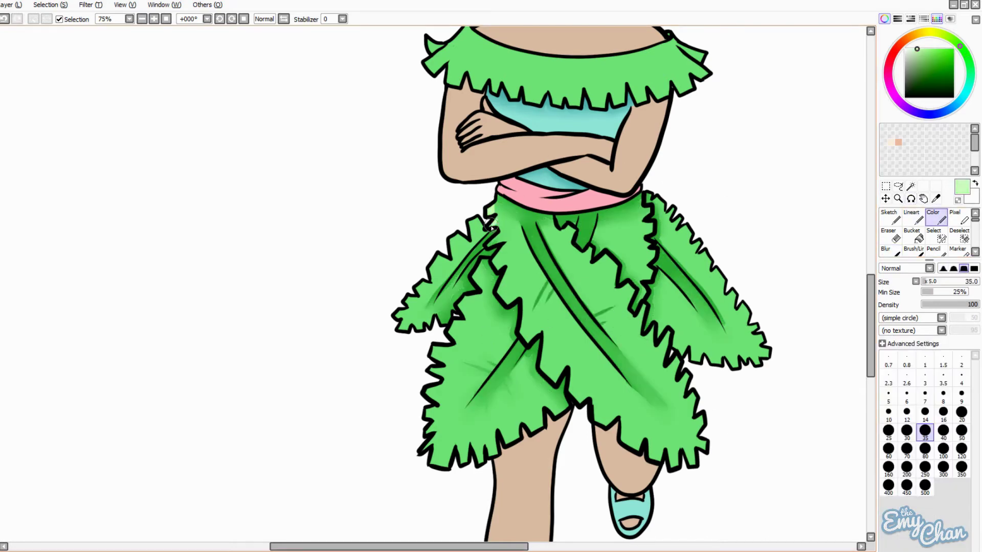
pyautogui.moveTo(491, 227)
pyautogui.mouseDown()
pyautogui.moveTo(496, 260)
pyautogui.moveTo(551, 343)
pyautogui.moveTo(622, 401)
pyautogui.moveTo(543, 330)
pyautogui.moveTo(610, 416)
pyautogui.moveTo(705, 424)
pyautogui.mouseUp()
pyautogui.press('a')
pyautogui.moveTo(542, 440)
pyautogui.mouseDown()
pyautogui.moveTo(439, 317)
pyautogui.moveTo(409, 230)
pyautogui.mouseUp()
pyautogui.click(932, 64)
pyautogui.scroll(3, 948, 214)
pyautogui.moveTo(659, 204)
pyautogui.mouseDown()
pyautogui.moveTo(757, 352)
pyautogui.moveTo(652, 293)
pyautogui.mouseUp()
# - Paint dark green strokes down the dress and blend them soft, including the right flap
pyautogui.click(940, 217)
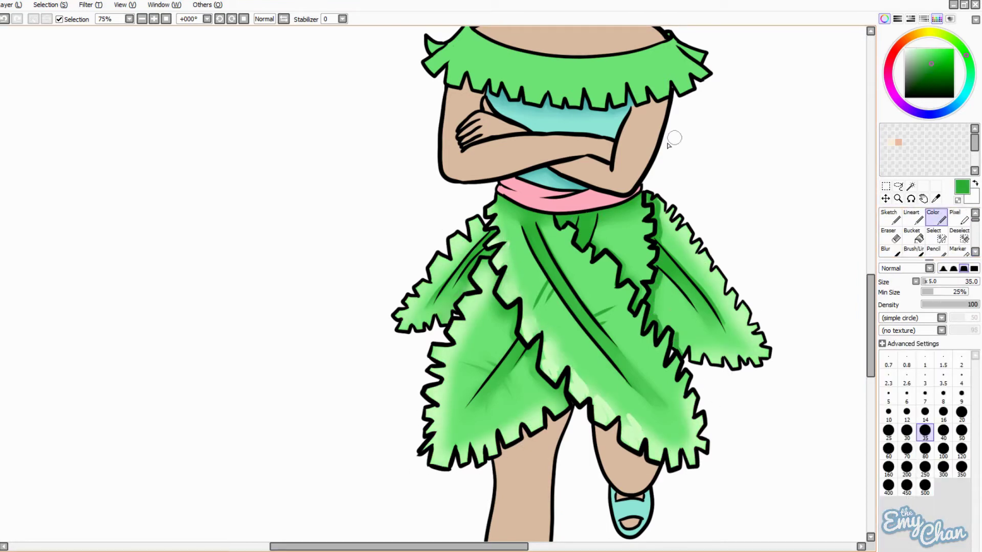
pyautogui.moveTo(491, 291); pyautogui.dragTo(568, 409)
pyautogui.click(888, 250)
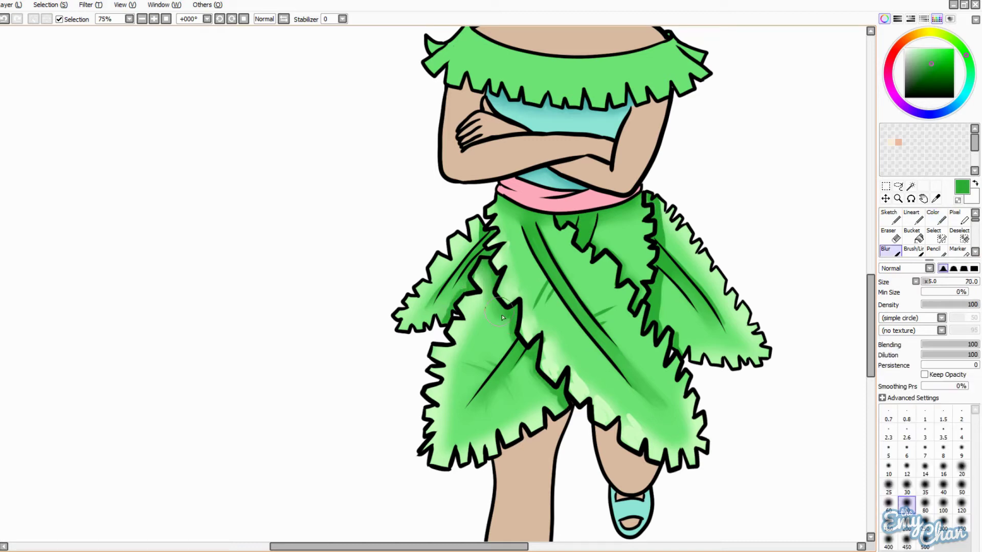
pyautogui.moveTo(532, 357); pyautogui.dragTo(603, 409)
pyautogui.moveTo(562, 368); pyautogui.dragTo(470, 280)
pyautogui.moveTo(659, 204); pyautogui.dragTo(706, 353)
pyautogui.hotkey('ctrl', '-')
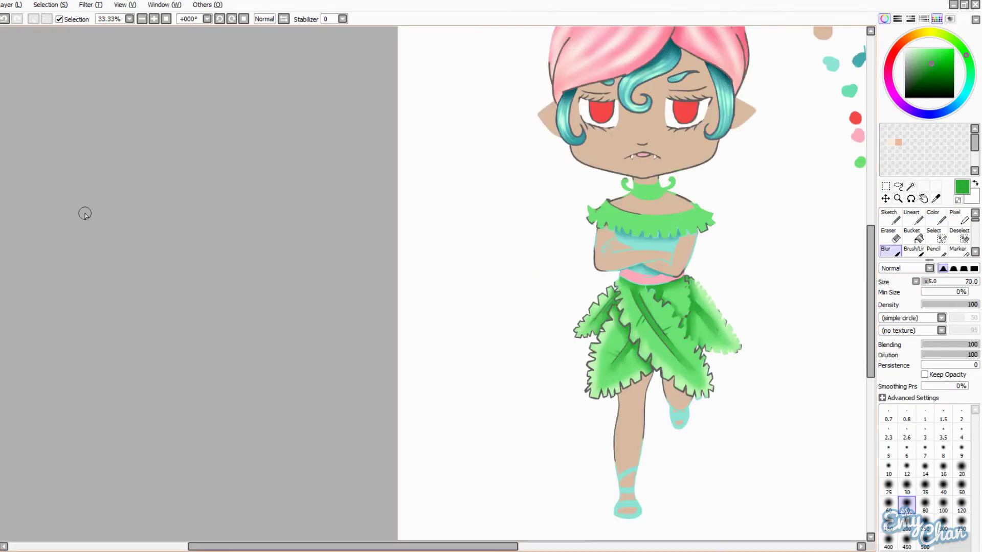
pyautogui.hotkey('ctrl', '+')
pyautogui.click(939, 218)
pyautogui.moveTo(672, 337)
pyautogui.mouseDown()
pyautogui.moveTo(612, 264)
pyautogui.moveTo(582, 184)
pyautogui.mouseUp()
# - Undo and erase the harsh dark green stripes, then blur the remaining stripes into the dress
pyautogui.keyDown('alt'); pyautogui.click(640, 282); pyautogui.keyUp('alt')
pyautogui.press('n')
pyautogui.hotkey('ctrl', 'z')
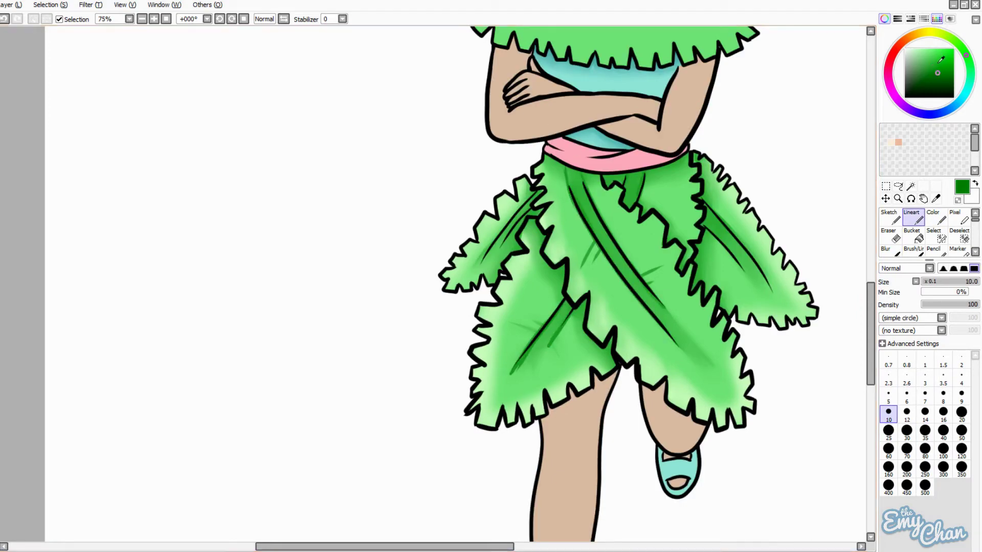
pyautogui.press('e')
pyautogui.moveTo(481, 265); pyautogui.dragTo(494, 244)
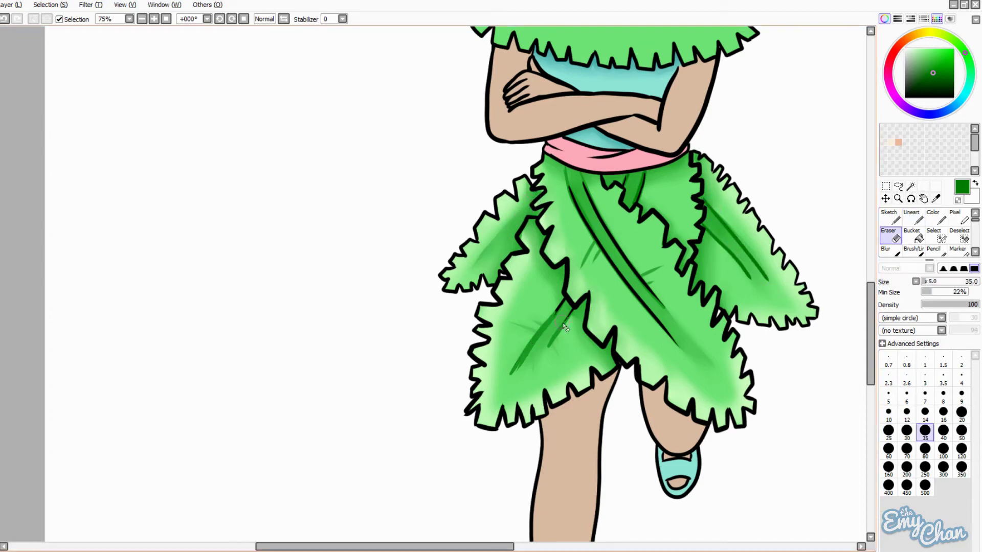
pyautogui.moveTo(574, 194); pyautogui.dragTo(634, 292)
pyautogui.press('b')
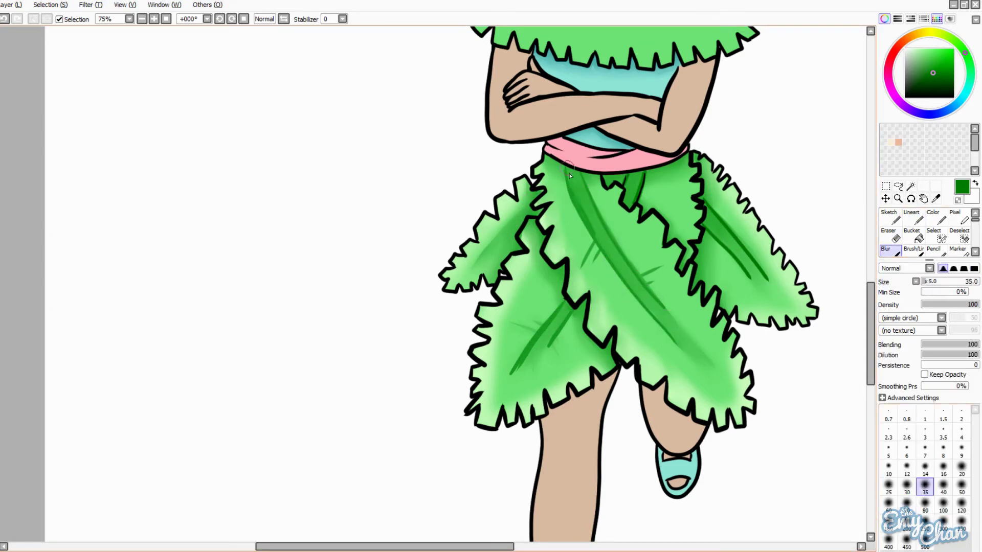
pyautogui.moveTo(531, 361); pyautogui.dragTo(566, 308)
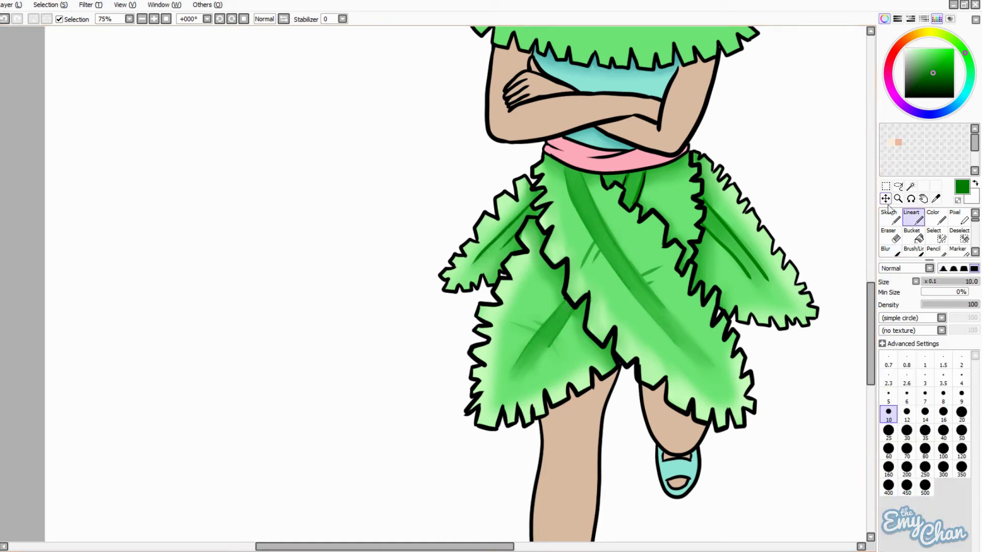
pyautogui.moveTo(527, 221); pyautogui.dragTo(488, 247)
pyautogui.moveTo(708, 210); pyautogui.dragTo(767, 278)
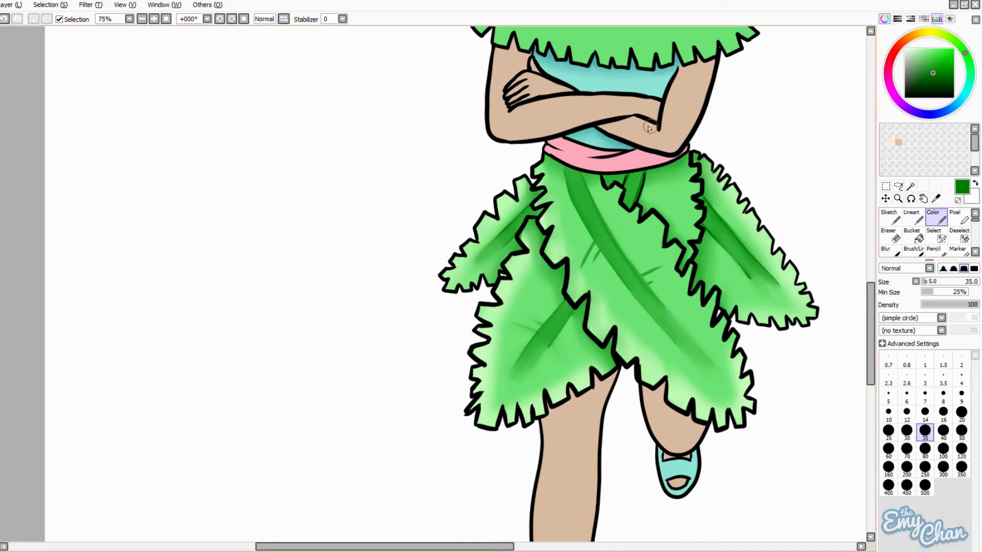
pyautogui.moveTo(616, 174)
pyautogui.mouseDown()
pyautogui.moveTo(691, 244)
pyautogui.moveTo(650, 176)
pyautogui.moveTo(682, 220)
pyautogui.mouseUp()
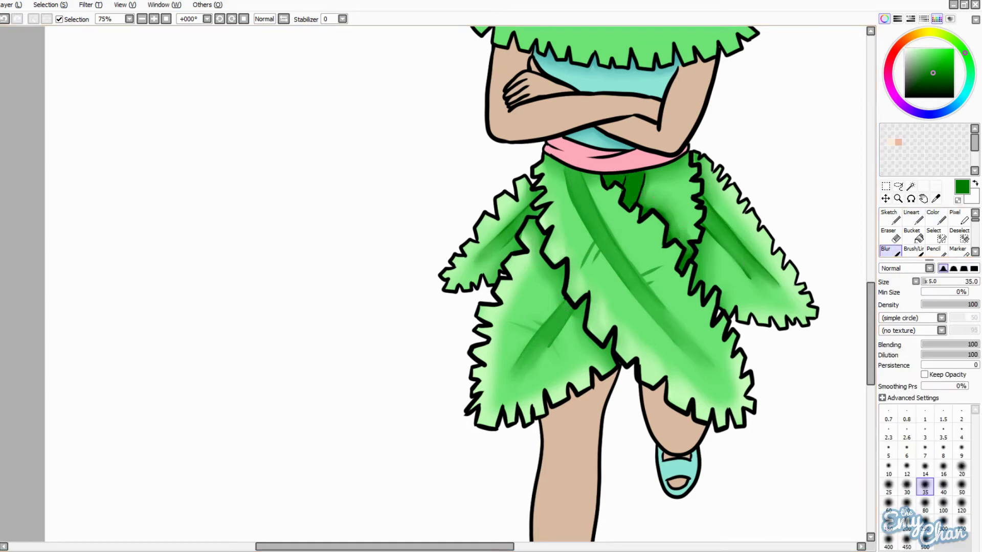
# - Draw yellow vein highlights along the skirt leaves with a size 14 Lineart brush
pyautogui.keyDown('alt'); pyautogui.click(627, 178); pyautogui.keyUp('alt')
pyautogui.click(930, 32)
pyautogui.click(936, 49)
pyautogui.click(915, 217)
pyautogui.moveTo(572, 172); pyautogui.dragTo(700, 357)
pyautogui.moveTo(532, 209); pyautogui.dragTo(485, 255)
pyautogui.moveTo(567, 305); pyautogui.dragTo(526, 364)
pyautogui.moveTo(708, 212); pyautogui.dragTo(760, 266)
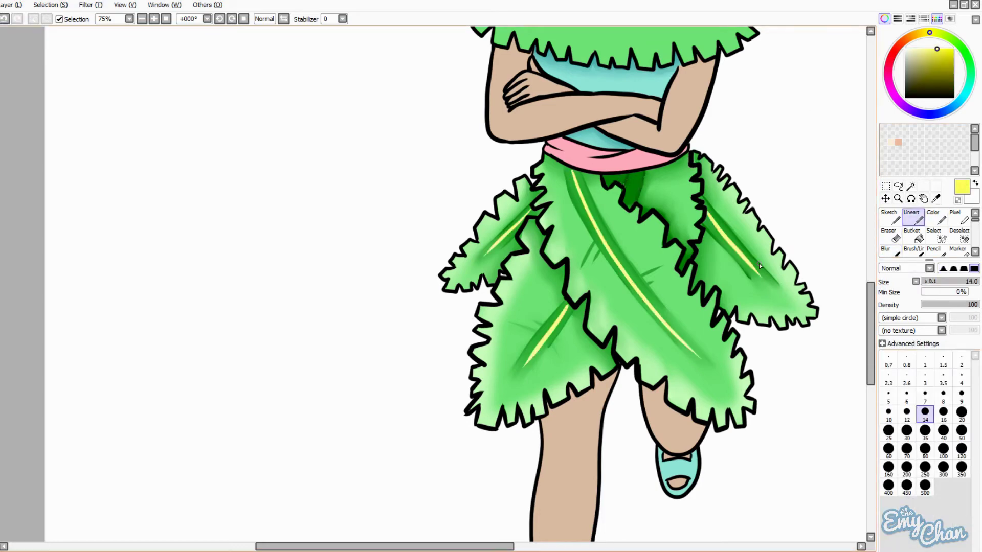
pyautogui.moveTo(639, 173); pyautogui.dragTo(625, 202)
# - Blur the yellow vein highlights on the skirt and right leaf until soft
pyautogui.click(890, 251)
pyautogui.moveTo(573, 174); pyautogui.dragTo(695, 353)
pyautogui.moveTo(593, 225); pyautogui.dragTo(639, 296)
pyautogui.moveTo(567, 305); pyautogui.dragTo(521, 366)
pyautogui.moveTo(532, 209); pyautogui.dragTo(485, 255)
pyautogui.moveTo(639, 192); pyautogui.dragTo(628, 203)
pyautogui.moveTo(709, 212); pyautogui.dragTo(762, 267)
# - Shade the centre leaf's inner zigzag edges in dark green and paint shading onto the skirt leaves
pyautogui.keyDown('alt'); pyautogui.click(634, 184); pyautogui.keyUp('alt')
pyautogui.click(912, 218)
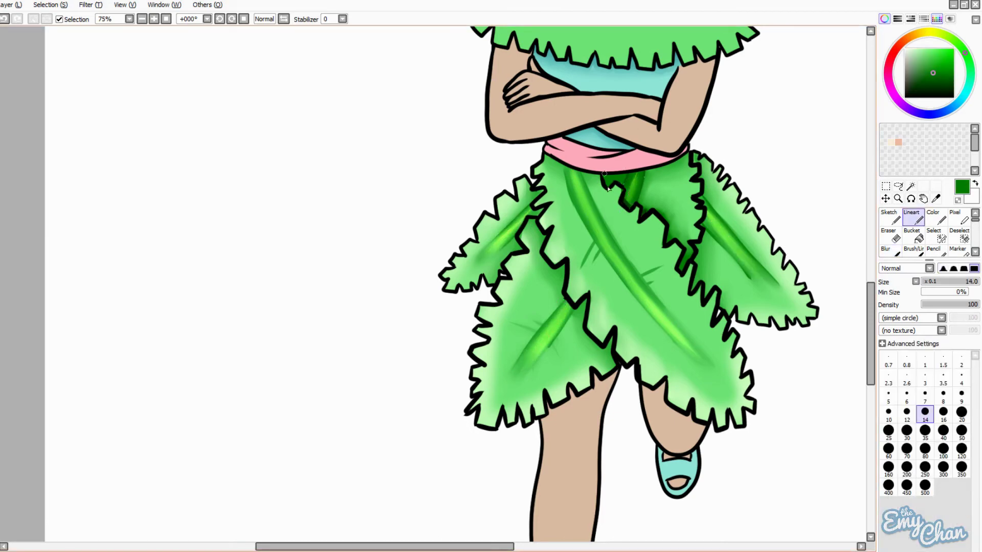
pyautogui.moveTo(606, 180); pyautogui.dragTo(667, 238)
pyautogui.moveTo(652, 205); pyautogui.dragTo(672, 235)
pyautogui.moveTo(537, 238); pyautogui.dragTo(589, 297)
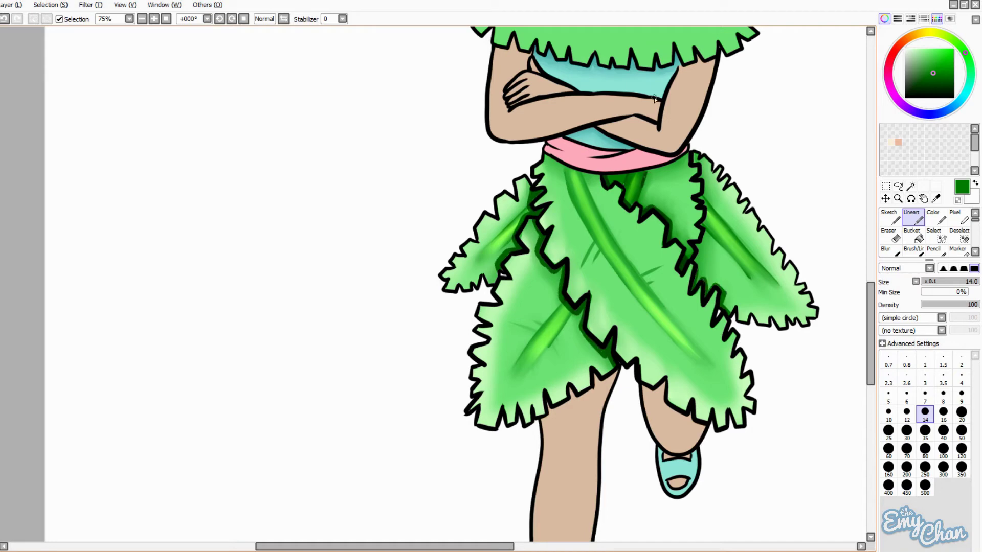
pyautogui.click(936, 217)
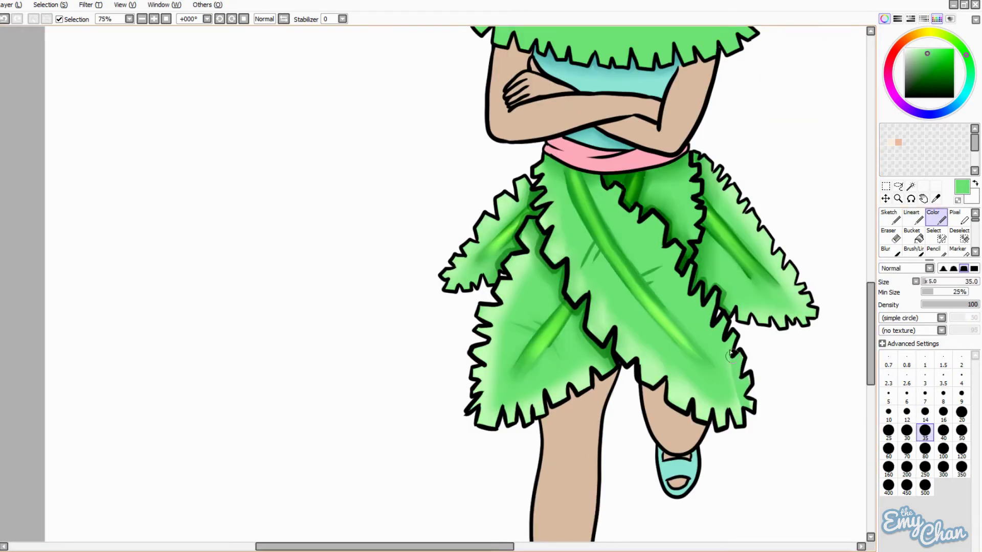
pyautogui.moveTo(739, 409); pyautogui.dragTo(664, 368)
pyautogui.moveTo(542, 210); pyautogui.dragTo(586, 289)
# - Wipe the old shading off the skirt with a size 500 brush
pyautogui.scroll(-2, 511, 281)
pyautogui.scroll(1, 511, 281)
pyautogui.click(925, 486)
pyautogui.moveTo(491, 231); pyautogui.dragTo(511, 363)
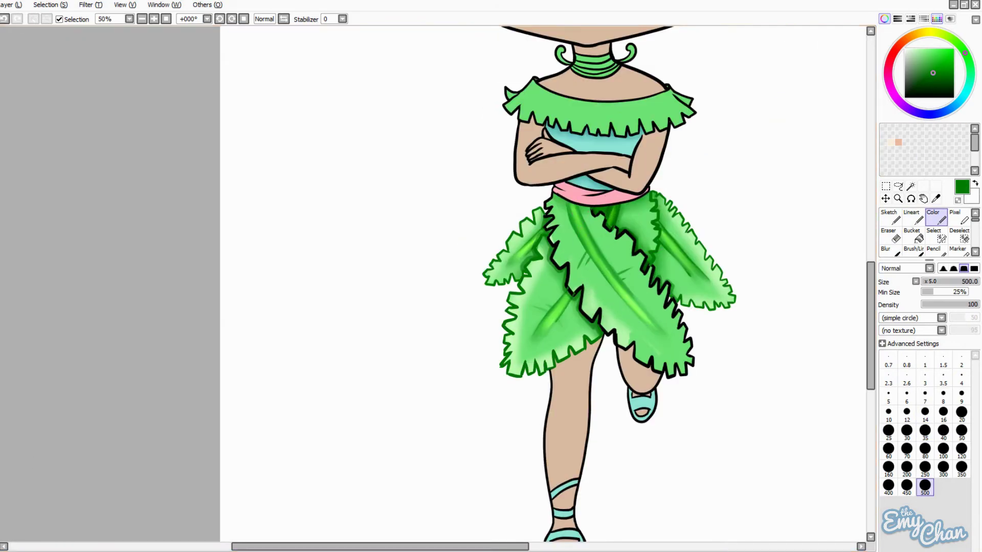
pyautogui.moveTo(619, 286)
pyautogui.mouseDown()
pyautogui.moveTo(509, 204)
pyautogui.moveTo(750, 324)
pyautogui.mouseUp()
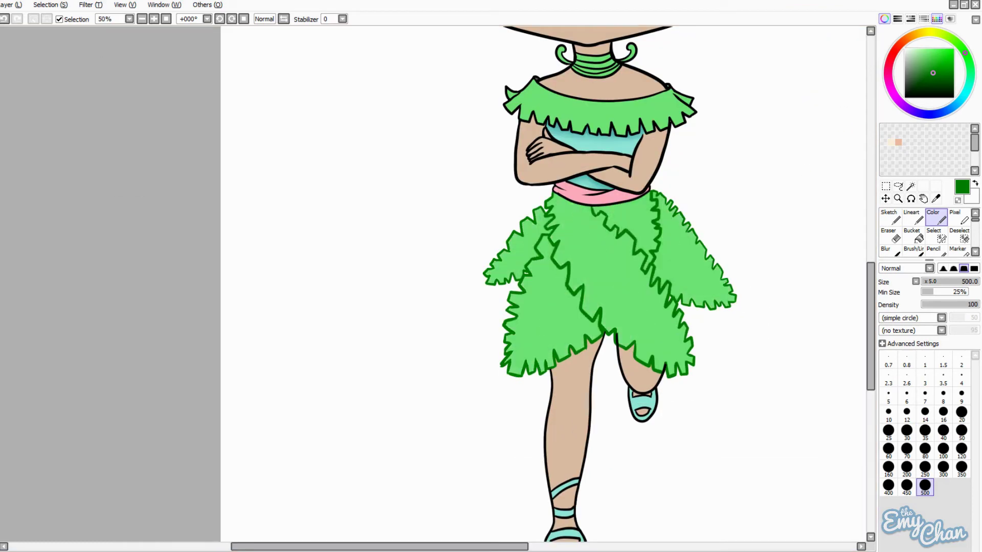
# - Try thin size 14 green fold lines from the waistband and flaps, then undo them
pyautogui.click(932, 61)
pyautogui.click(911, 217)
pyautogui.click(925, 414)
pyautogui.scroll(1, 616, 410)
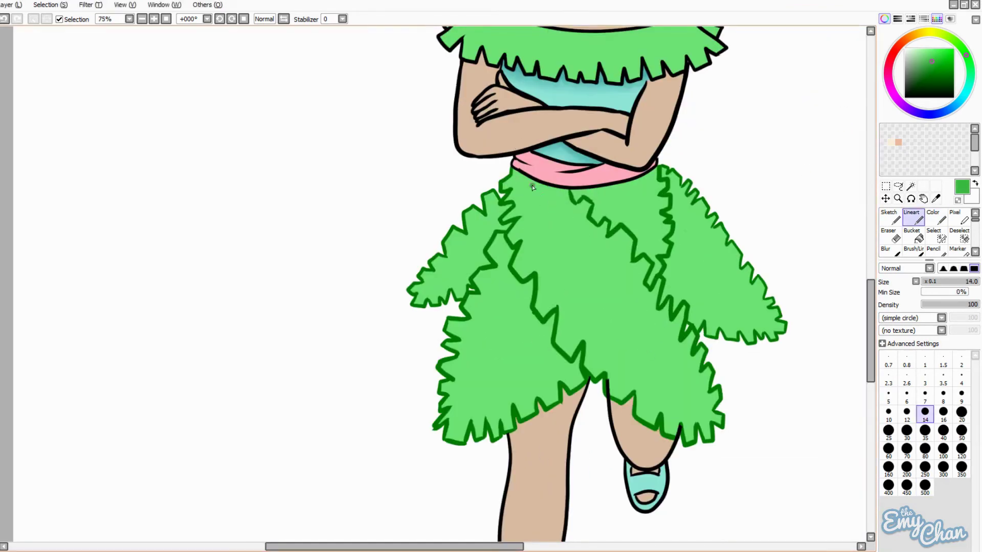
pyautogui.moveTo(521, 173); pyautogui.dragTo(664, 381)
pyautogui.moveTo(532, 181); pyautogui.dragTo(629, 318)
pyautogui.moveTo(533, 294); pyautogui.dragTo(501, 353)
pyautogui.moveTo(559, 315); pyautogui.dragTo(496, 392)
pyautogui.moveTo(673, 202); pyautogui.dragTo(738, 297)
pyautogui.moveTo(672, 245); pyautogui.dragTo(700, 277)
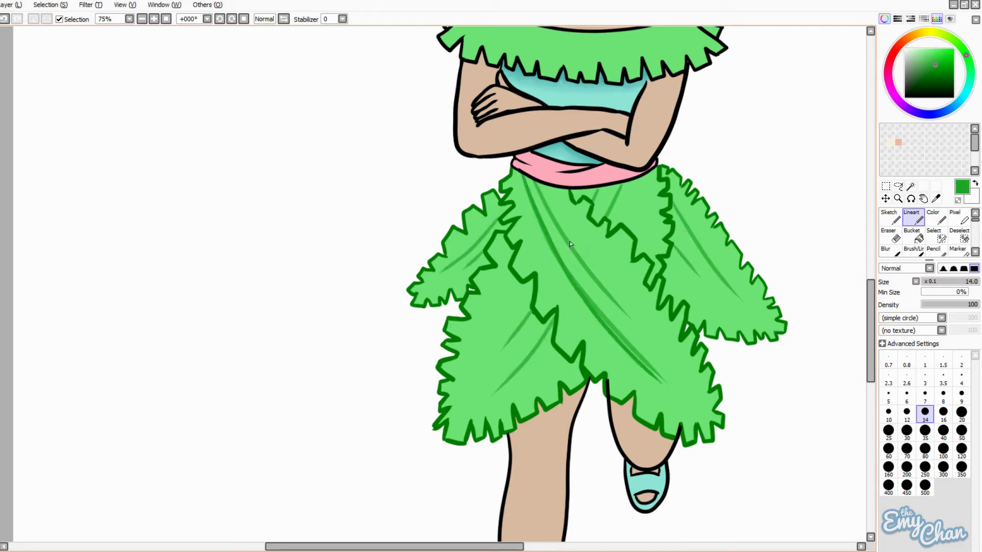
pyautogui.hotkey('ctrl', 'z')
pyautogui.hotkey('ctrl', 'z')
pyautogui.hotkey('ctrl', 'z')
pyautogui.hotkey('ctrl', 'z')
pyautogui.hotkey('ctrl', 'z')
pyautogui.hotkey('ctrl', 'z')
# - Draw thick tapered dark green veins down the centre, lower-left and right skirt panels
pyautogui.moveTo(522, 175); pyautogui.dragTo(667, 377)
pyautogui.press('e')
pyautogui.moveTo(550, 180); pyautogui.dragTo(636, 343)
pyautogui.press('e')
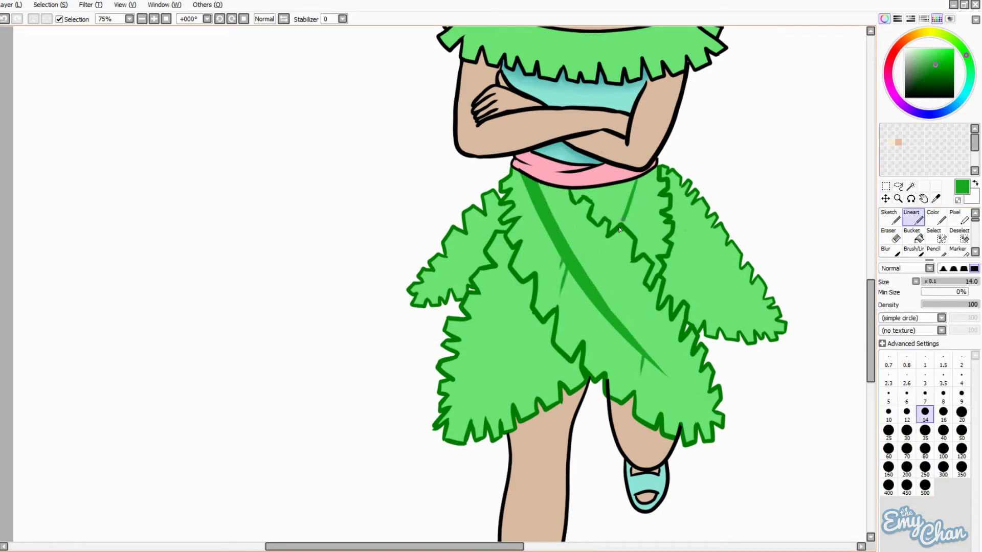
pyautogui.moveTo(532, 313)
pyautogui.mouseDown()
pyautogui.moveTo(483, 389)
pyautogui.moveTo(554, 328)
pyautogui.mouseUp()
pyautogui.moveTo(611, 184); pyautogui.dragTo(593, 220)
pyautogui.moveTo(532, 307); pyautogui.dragTo(485, 386)
pyautogui.moveTo(675, 209)
pyautogui.mouseDown()
pyautogui.moveTo(760, 313)
pyautogui.moveTo(741, 299)
pyautogui.mouseUp()
# - Trim the tips of the lower-left, centre and right leaf veins with the Eraser
pyautogui.press('e')
pyautogui.press('n')
pyautogui.keyDown('alt'); pyautogui.click(598, 336); pyautogui.keyUp('alt')
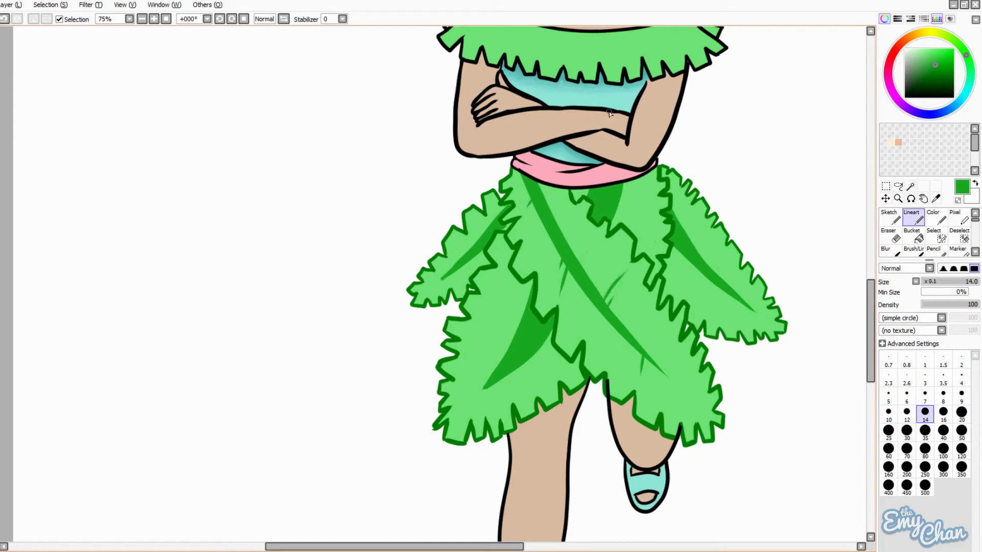
pyautogui.press('e')
pyautogui.moveTo(561, 301); pyautogui.dragTo(511, 368)
pyautogui.moveTo(532, 294); pyautogui.dragTo(488, 387)
pyautogui.moveTo(622, 185); pyautogui.dragTo(611, 219)
pyautogui.press('n')
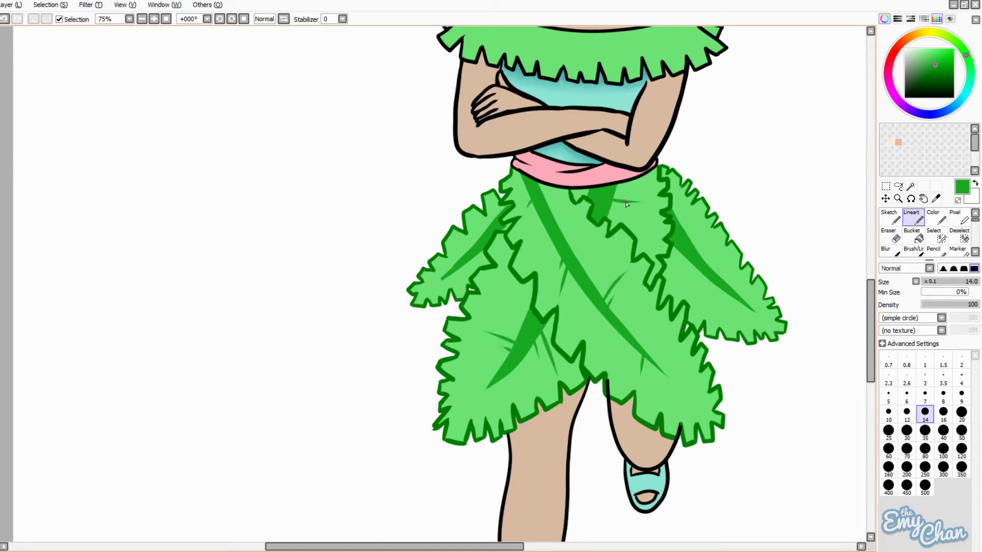
# - Thicken the centre and right leaves' inner edges in dark green
pyautogui.scroll(-3, 484, 221)
pyautogui.scroll(4, 593, 226)
pyautogui.moveTo(485, 263); pyautogui.dragTo(545, 409)
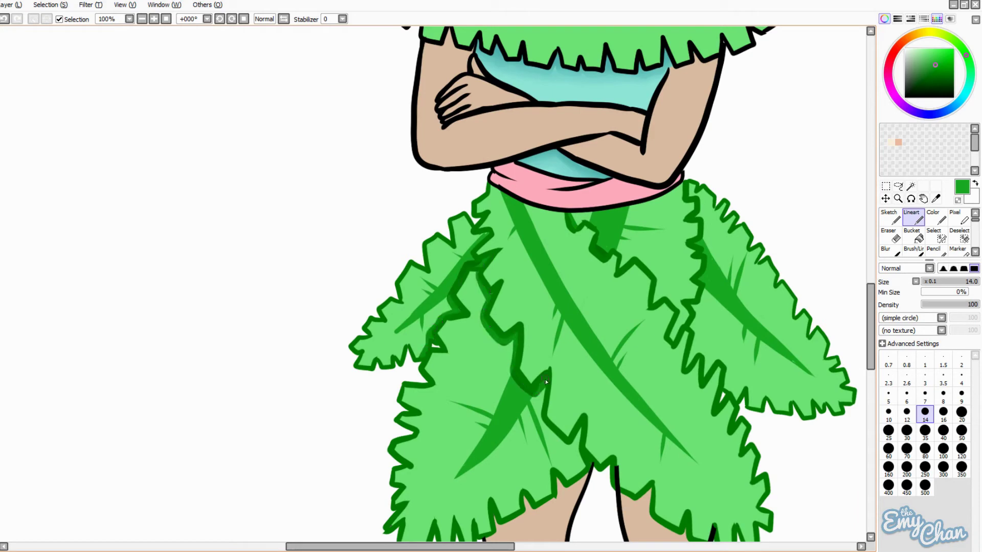
pyautogui.moveTo(665, 298); pyautogui.dragTo(726, 363)
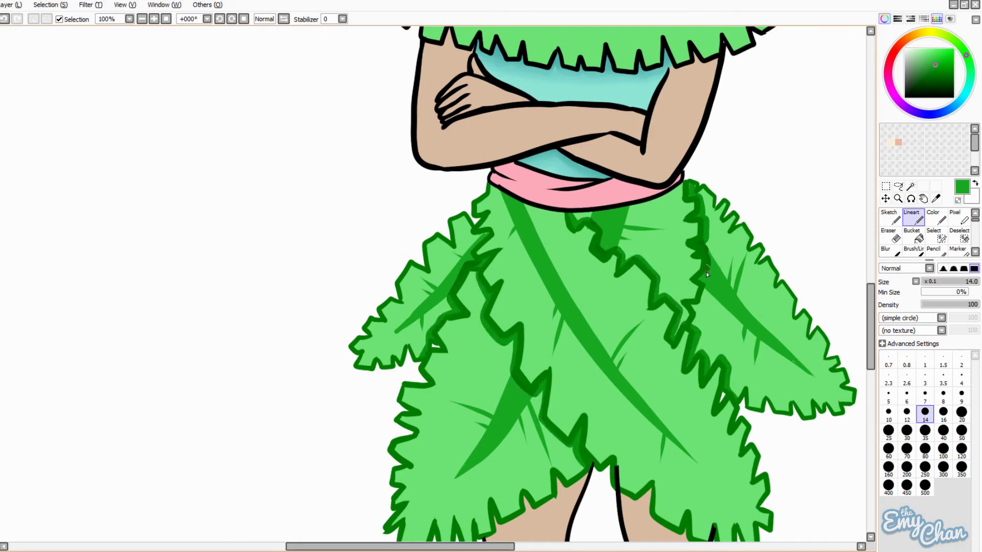
pyautogui.scroll(-1, 710, 124)
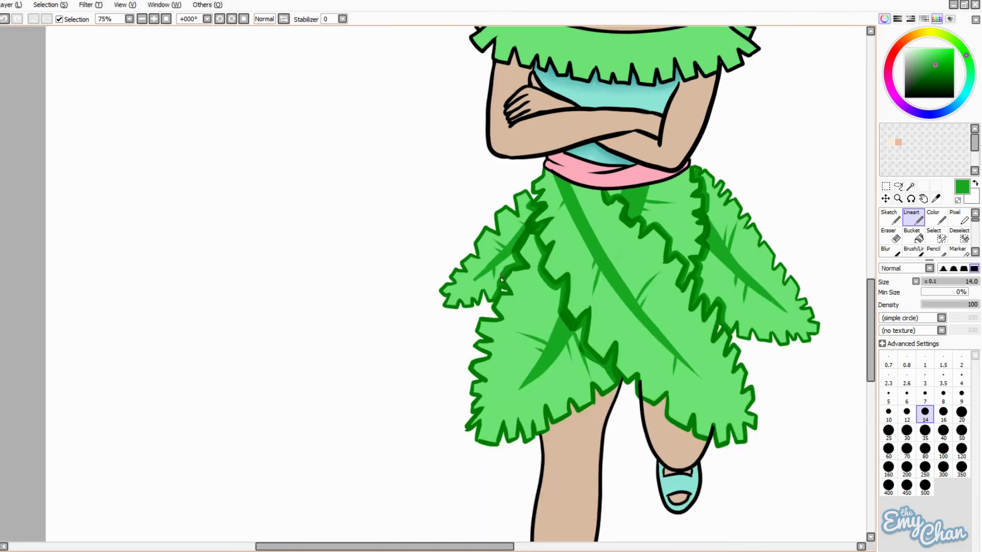
# - Paint darker green shading over the skirt and right leaf, then soften it with a size 80 Blur
pyautogui.scroll(-1, 497, 285)
pyautogui.click(933, 217)
pyautogui.click(925, 430)
pyautogui.moveTo(511, 230); pyautogui.dragTo(588, 333)
pyautogui.moveTo(461, 281); pyautogui.dragTo(562, 358)
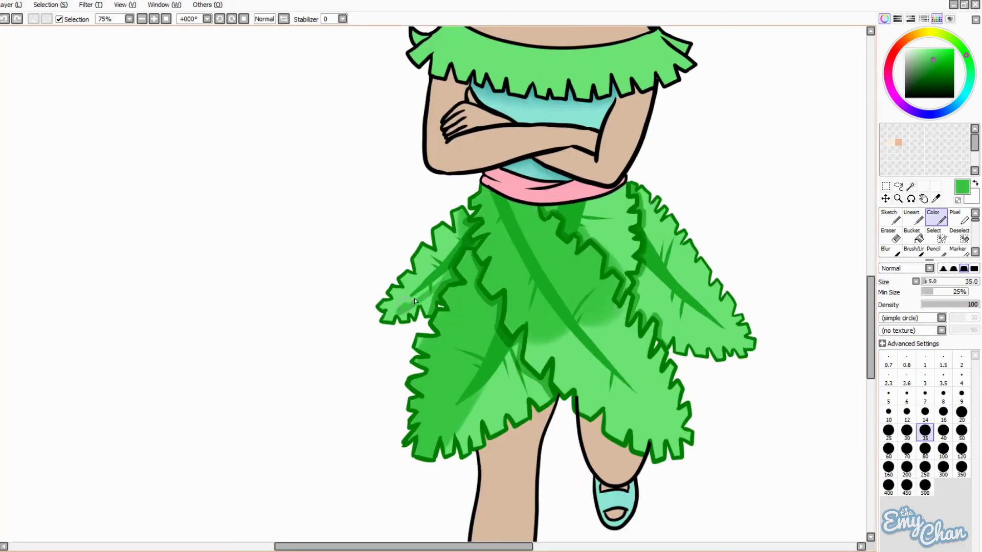
pyautogui.moveTo(649, 271); pyautogui.dragTo(715, 332)
pyautogui.moveTo(665, 307); pyautogui.dragTo(726, 358)
pyautogui.click(889, 251)
pyautogui.click(925, 505)
pyautogui.moveTo(553, 327)
pyautogui.mouseDown()
pyautogui.moveTo(521, 382)
pyautogui.moveTo(435, 450)
pyautogui.mouseUp()
pyautogui.moveTo(418, 294); pyautogui.dragTo(389, 320)
# - Add more dark green shading across the leaves and blend it toward the upper-left leaf
pyautogui.click(932, 217)
pyautogui.click(937, 73)
pyautogui.moveTo(650, 230); pyautogui.dragTo(695, 317)
pyautogui.moveTo(490, 194); pyautogui.dragTo(629, 389)
pyautogui.moveTo(522, 332); pyautogui.dragTo(460, 404)
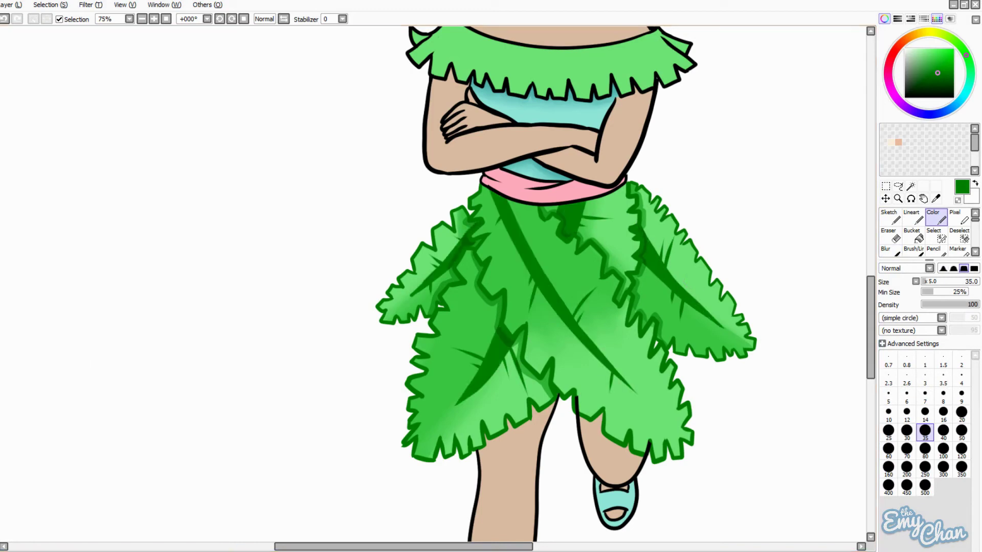
pyautogui.moveTo(501, 281); pyautogui.dragTo(476, 327)
pyautogui.click(890, 251)
pyautogui.click(924, 505)
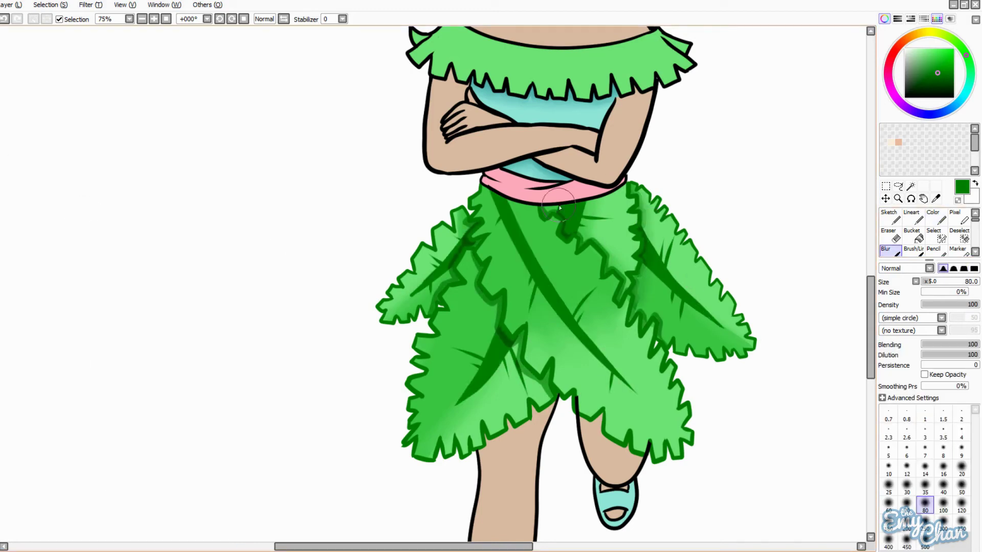
pyautogui.moveTo(536, 367); pyautogui.dragTo(473, 234)
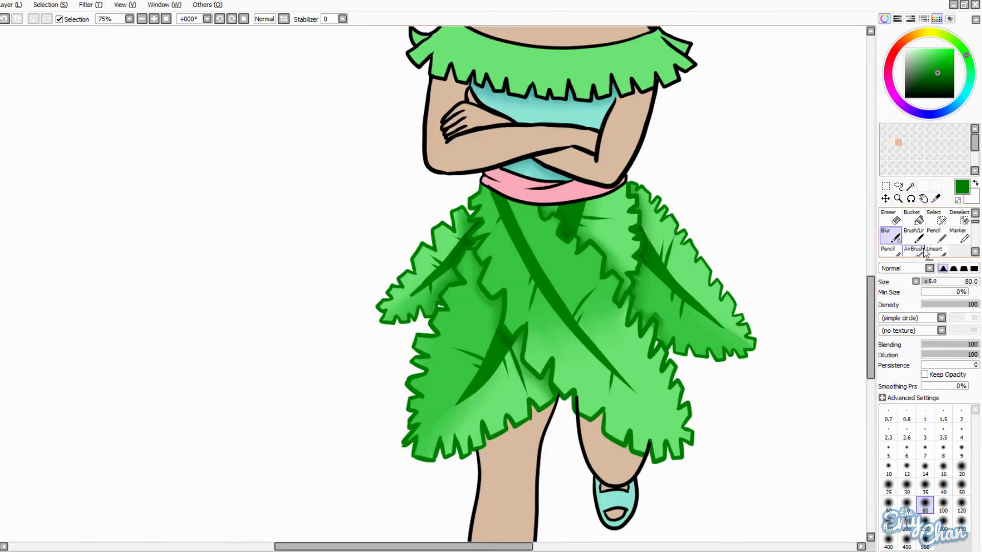
# - Spray a Leaves 02 texture across the skirt with a size 250 AirBrush, then undo it
pyautogui.click(914, 251)
pyautogui.click(940, 331)
pyautogui.moveTo(688, 266); pyautogui.dragTo(726, 314)
pyautogui.moveTo(647, 219); pyautogui.dragTo(680, 348)
pyautogui.click(924, 468)
pyautogui.moveTo(577, 194); pyautogui.dragTo(485, 327)
pyautogui.moveTo(389, 286); pyautogui.dragTo(537, 410)
pyautogui.hotkey('ctrl', 'z')
pyautogui.hotkey('ctrl', 'z')
pyautogui.hotkey('ctrl', 'z')
pyautogui.hotkey('ctrl', 'z')
pyautogui.hotkey('ctrl', 'z')
# - Remove the spray texture and airbrush soft shading on the upper skirt
pyautogui.click(934, 69)
pyautogui.click(940, 330)
pyautogui.click(900, 339)
pyautogui.moveTo(491, 240); pyautogui.dragTo(551, 206)
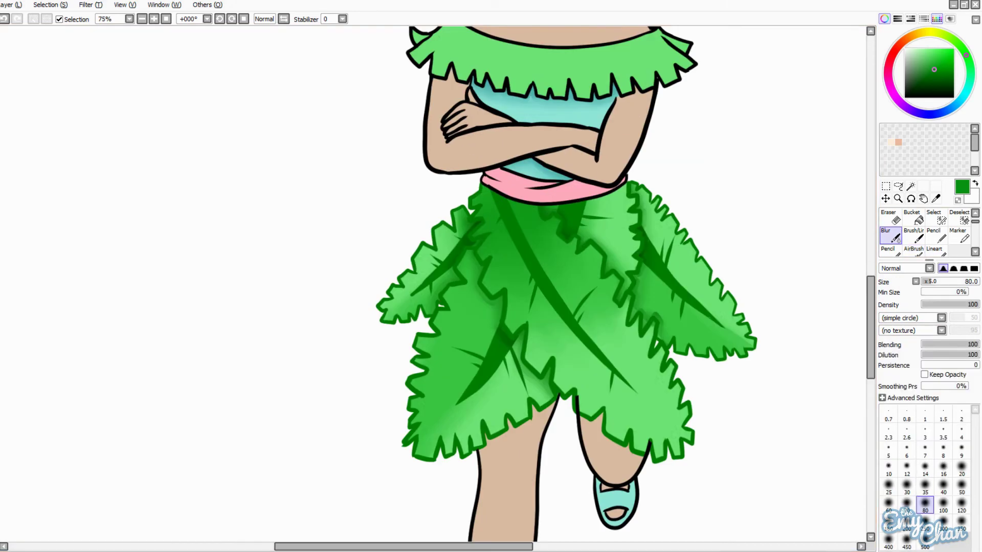
# - Try a yellow highlight stroke on the right leaf, then undo it
pyautogui.click(925, 32)
pyautogui.click(936, 217)
pyautogui.moveTo(634, 250); pyautogui.dragTo(698, 330)
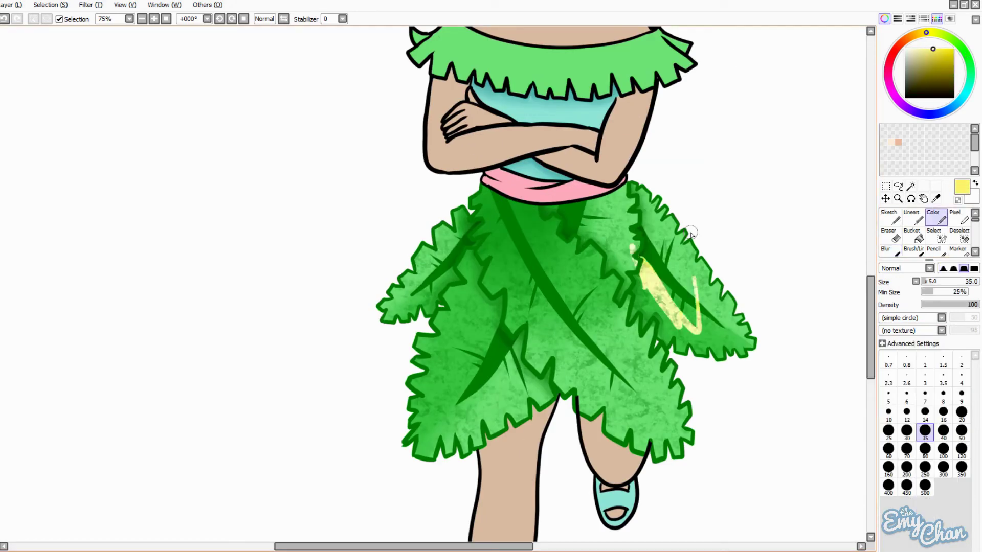
pyautogui.hotkey('ctrl', 'z')
# - AirBrush soft yellow-green highlights across the skirt panels
pyautogui.scroll(-1, 925, 232)
pyautogui.click(913, 250)
pyautogui.moveTo(461, 409); pyautogui.dragTo(664, 389)
pyautogui.moveTo(665, 230); pyautogui.dragTo(726, 332)
pyautogui.moveTo(613, 204); pyautogui.dragTo(424, 266)
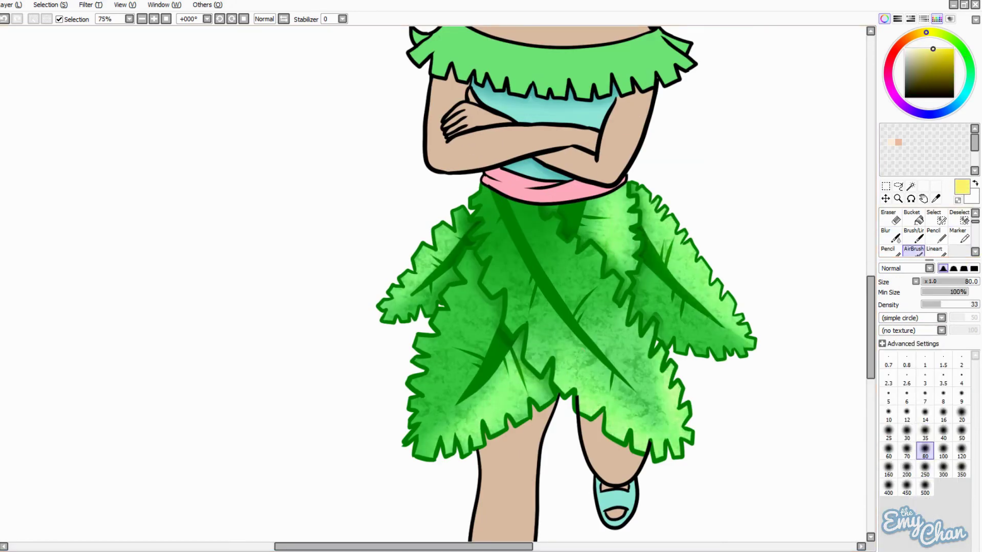
# - At size 14, add bright highlights on the left leaf and centre vein, then blur them
pyautogui.click(890, 235)
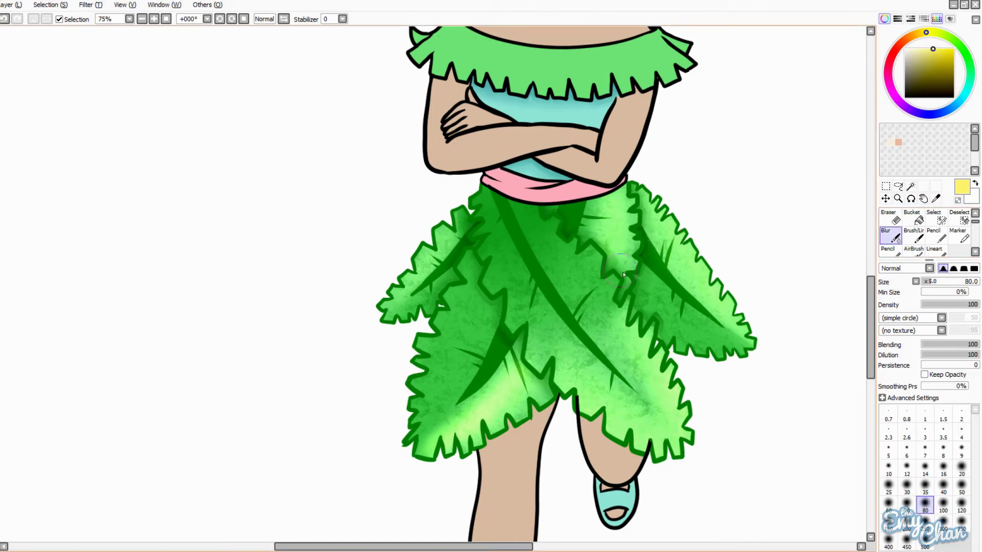
pyautogui.scroll(2, 460, 332)
pyautogui.click(925, 466)
pyautogui.moveTo(424, 325); pyautogui.dragTo(478, 350)
pyautogui.moveTo(535, 330); pyautogui.dragTo(562, 407)
pyautogui.moveTo(415, 320); pyautogui.dragTo(476, 348)
pyautogui.moveTo(535, 330); pyautogui.dragTo(562, 406)
pyautogui.moveTo(425, 324); pyautogui.dragTo(478, 347)
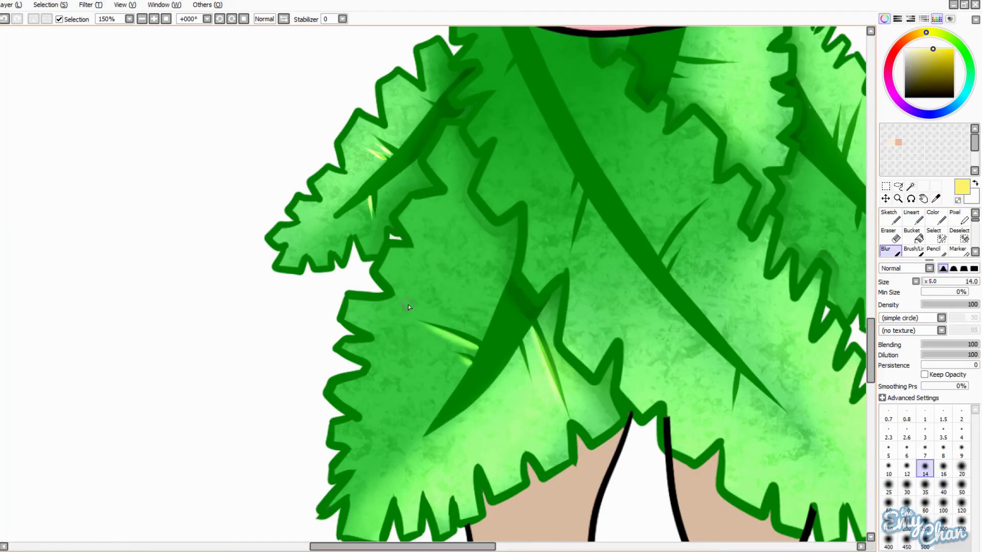
# - Re-pick the dark green and switch to the soft AirBrush
pyautogui.scroll(-4, 747, 254)
pyautogui.scroll(1, 747, 254)
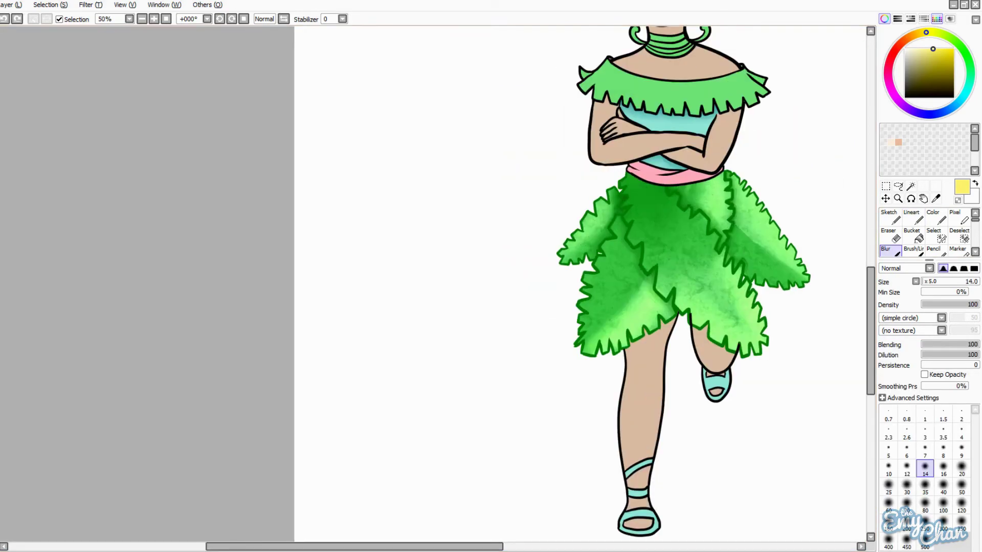
pyautogui.keyDown('alt'); pyautogui.click(686, 197); pyautogui.keyUp('alt')
pyautogui.press(']')
pyautogui.press(']')
pyautogui.press(']')
pyautogui.press(']')
pyautogui.press(']')
pyautogui.press(']')
pyautogui.press(']')
pyautogui.press(']')
pyautogui.press(']')
pyautogui.press(']')
pyautogui.press('v')
pyautogui.scroll(-1, 688, 235)
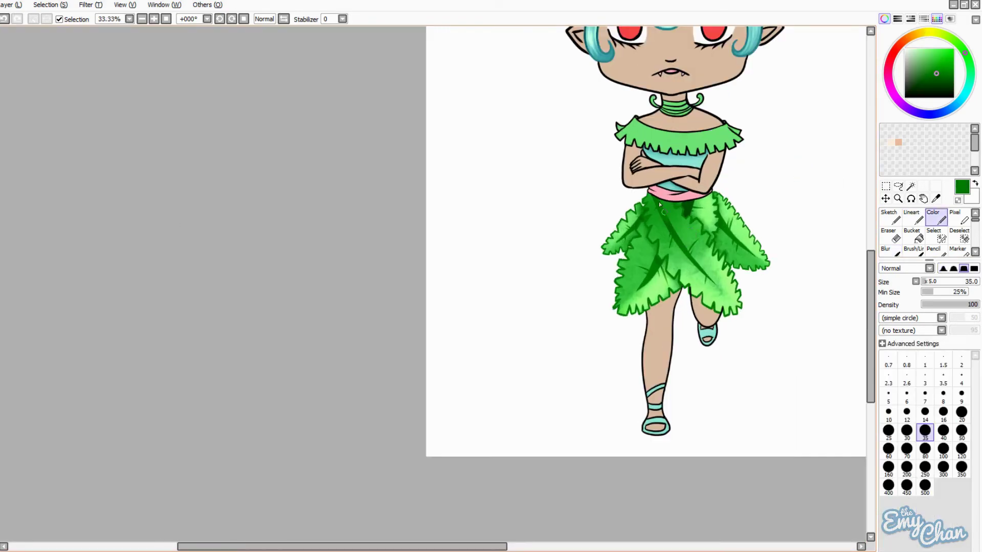
pyautogui.scroll(1, 772, 160)
# - Draw a thin pale yellow Lineart glint along the right leaf vein and blur it
pyautogui.press('b')
pyautogui.scroll(-1, 638, 177)
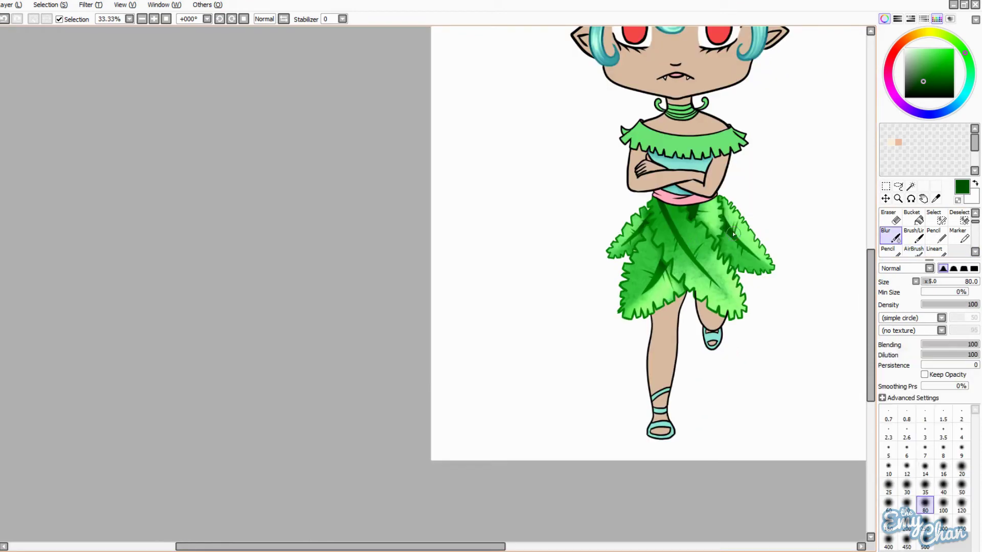
pyautogui.scroll(2, 562, 307)
pyautogui.press('n')
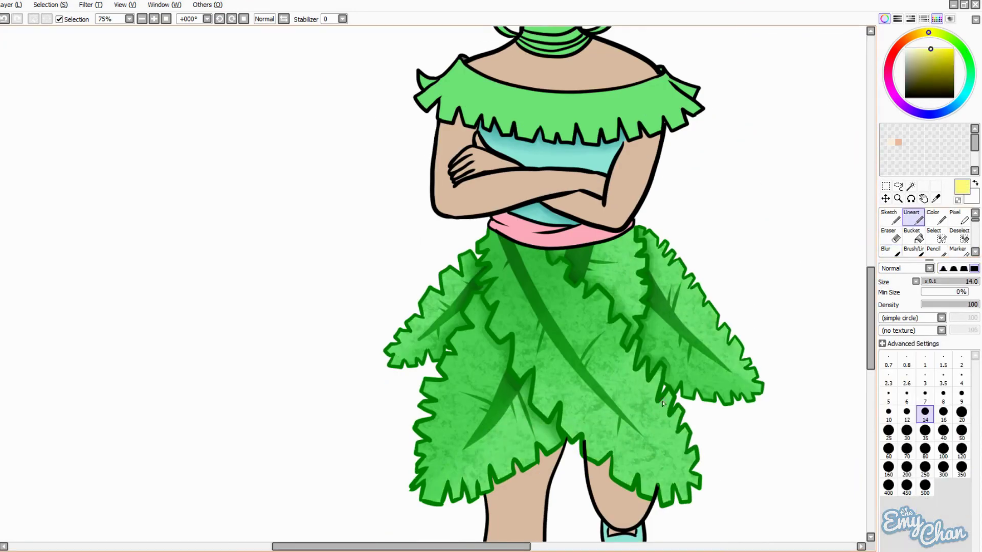
pyautogui.moveTo(684, 319); pyautogui.dragTo(731, 367)
pyautogui.press('b')
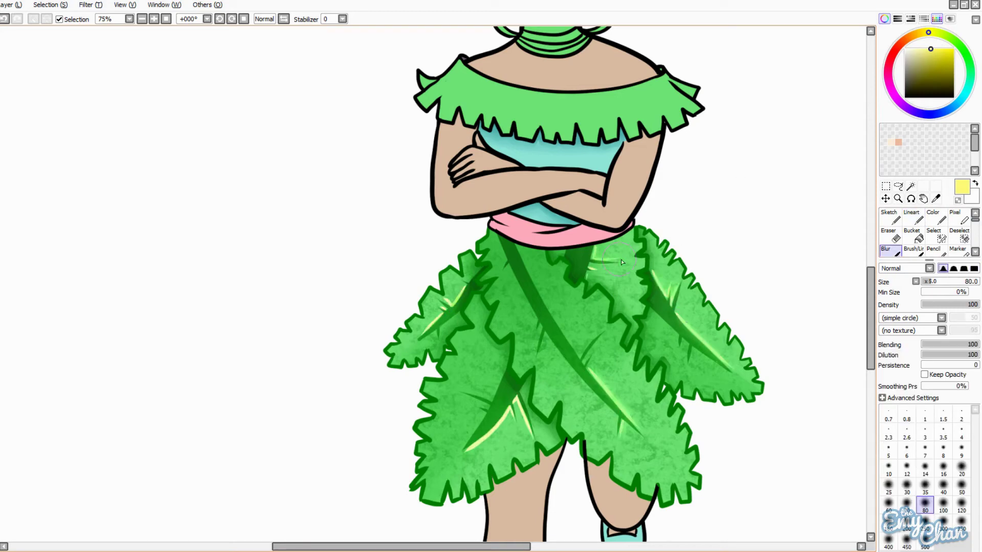
pyautogui.scroll(-3, 600, 309)
pyautogui.press('n')
pyautogui.scroll(4, 601, 308)
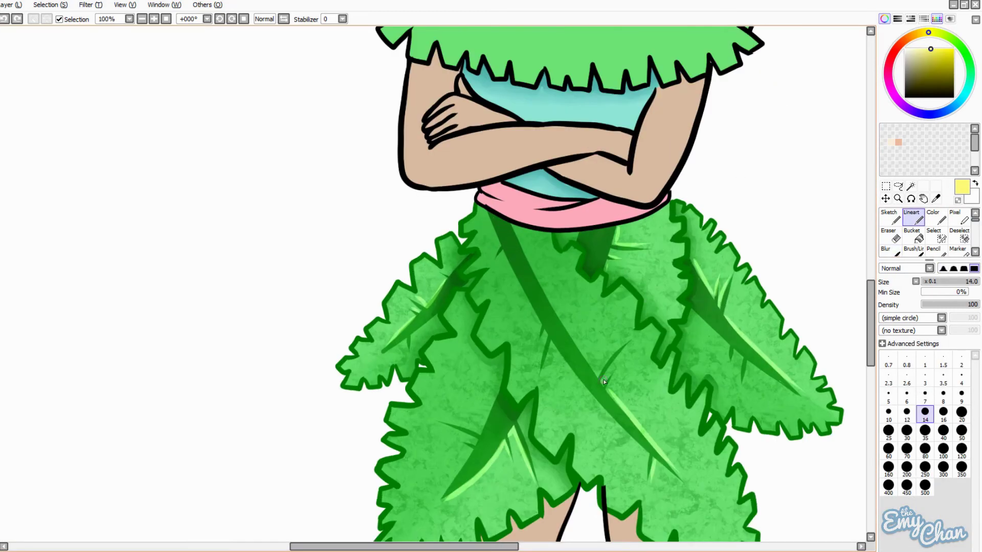
pyautogui.scroll(-4, 545, 294)
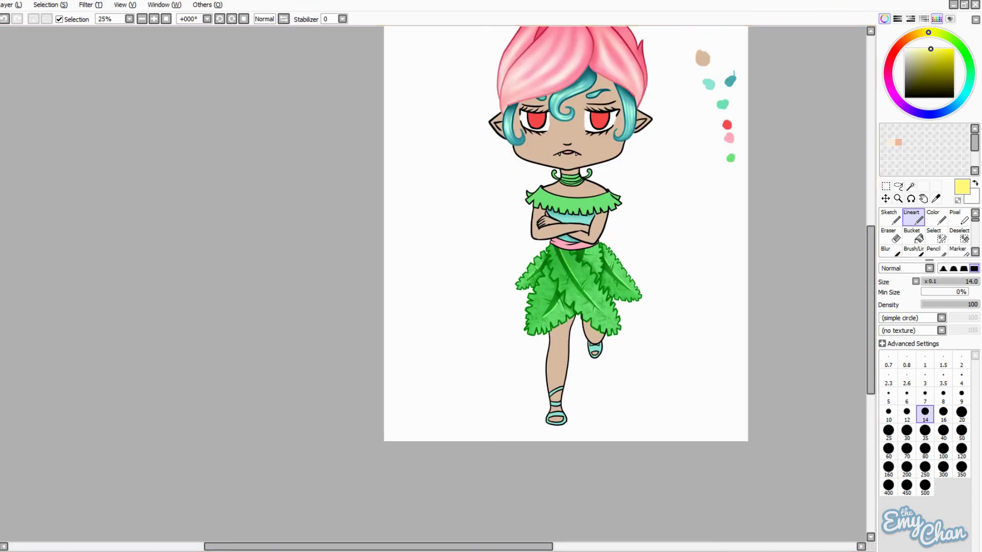
# - Pick a darker green for the ruffle and alternate between the Color brush and Blur
pyautogui.scroll(2, 601, 187)
pyautogui.press('c')
pyautogui.scroll(1, 540, 244)
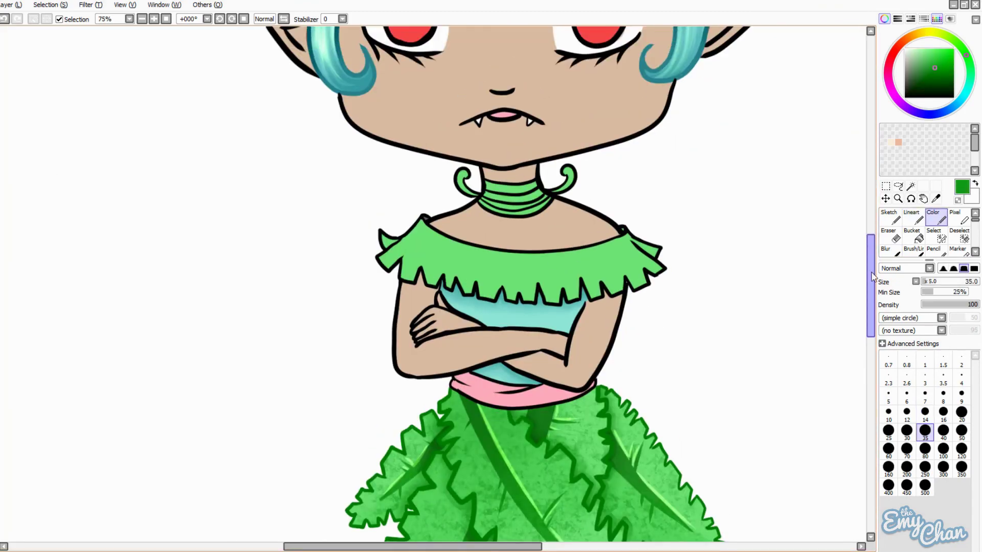
pyautogui.press('n')
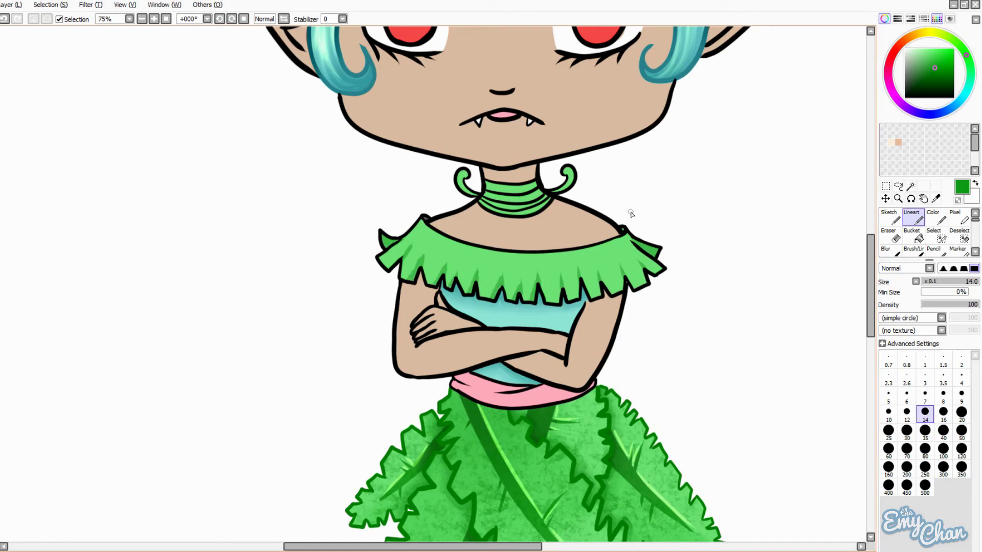
pyautogui.press('b')
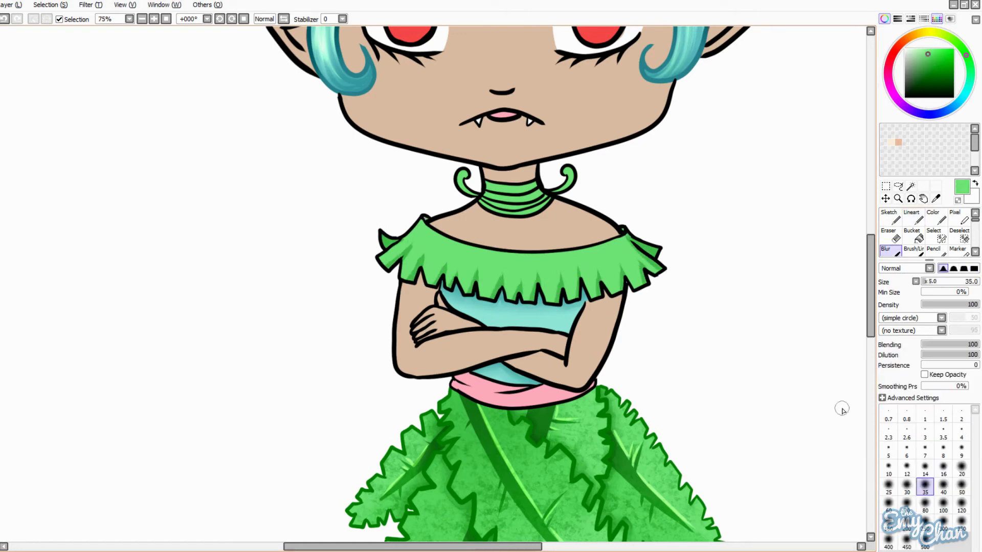
pyautogui.keyDown('alt'); pyautogui.click(620, 230); pyautogui.keyUp('alt')
pyautogui.press('c')
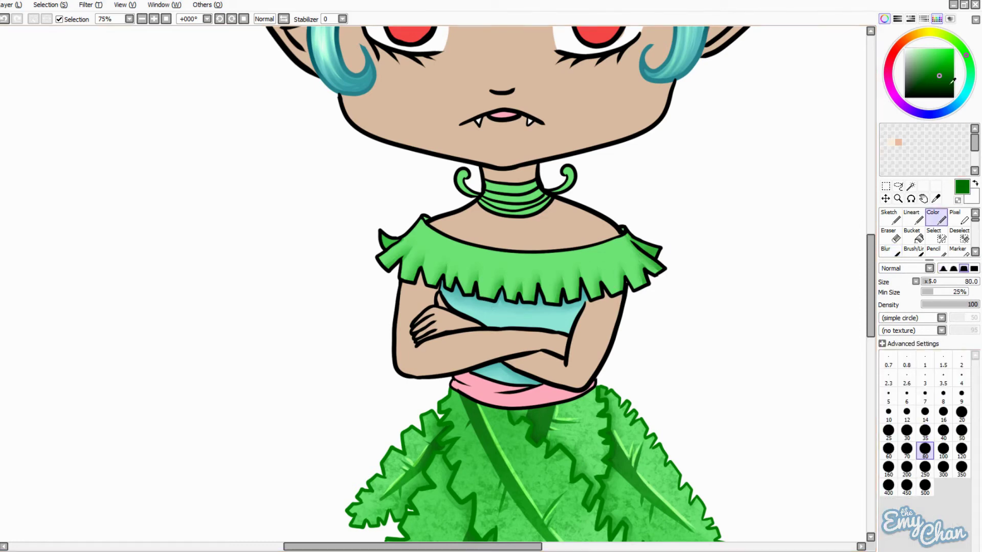
pyautogui.press('b')
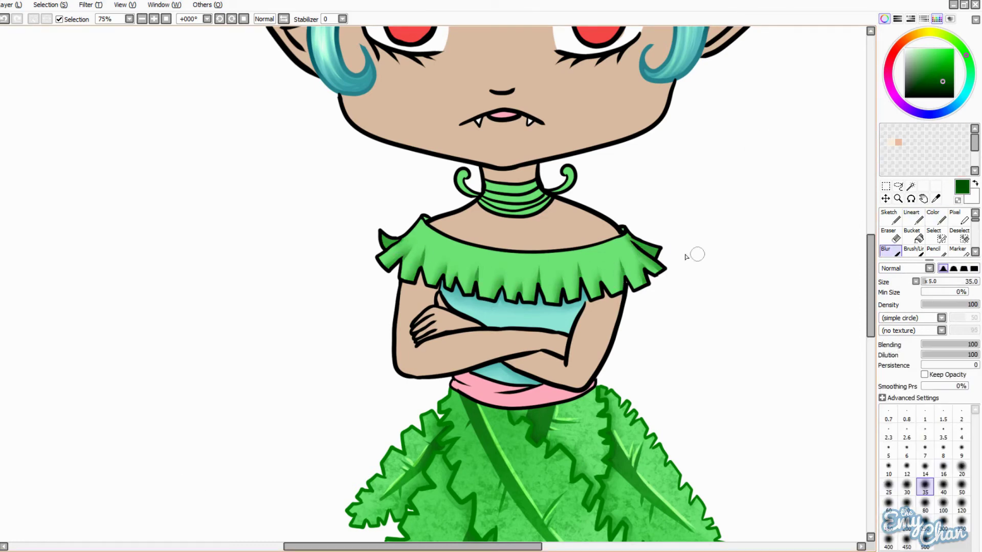
# - Soften the pale yellow highlights on the ruffle with Blur
pyautogui.press('l')
pyautogui.press('b')
pyautogui.press('l')
pyautogui.press('b')
pyautogui.moveTo(488, 286)
pyautogui.mouseDown()
pyautogui.moveTo(573, 281)
pyautogui.moveTo(450, 276)
pyautogui.moveTo(486, 280)
pyautogui.mouseUp()
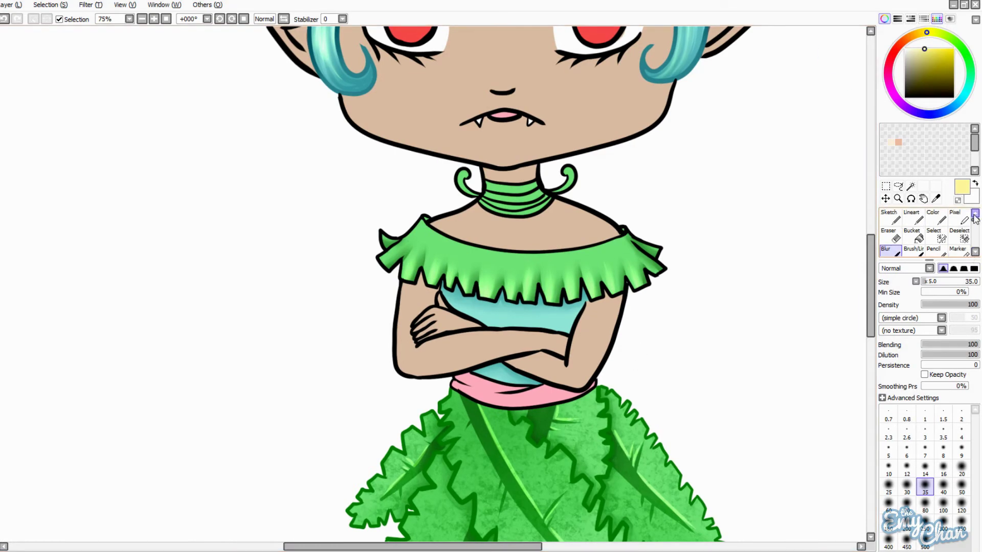
# - Set brush size 80 and AirBrush a darker green shade on the ruffle, ready for blurring
pyautogui.press(']')
pyautogui.press(']')
pyautogui.press(']')
pyautogui.press(']')
pyautogui.press(']')
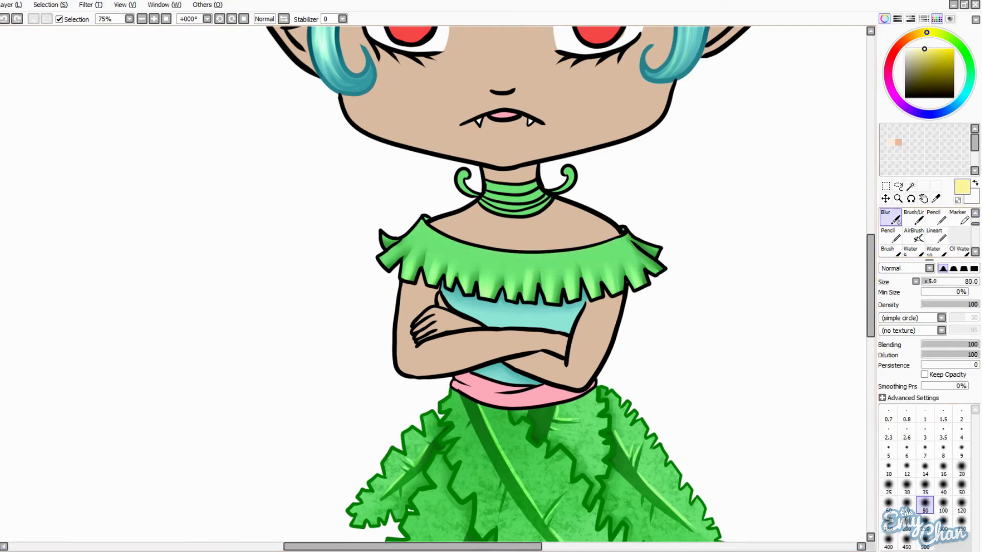
pyautogui.keyDown('alt'); pyautogui.click(638, 239); pyautogui.keyUp('alt')
pyautogui.press('v')
pyautogui.click(930, 63)
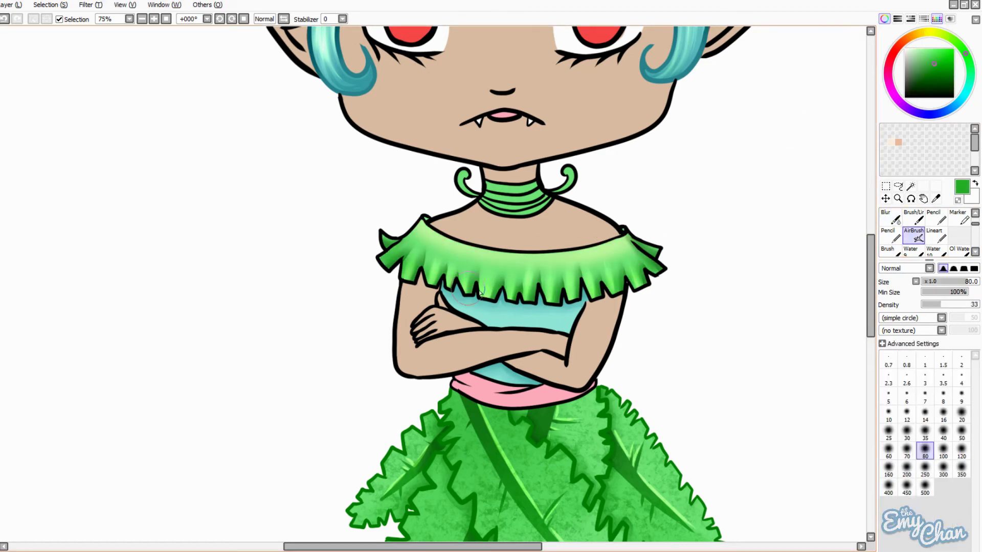
pyautogui.press('b')
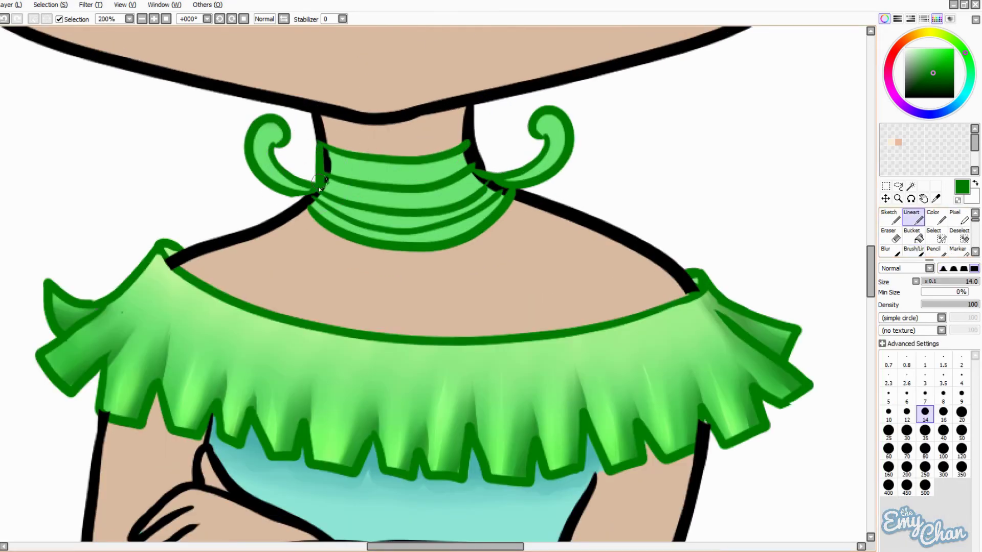
# - Paint dark green over the collar's right edge and rotate the canvas along the collar
pyautogui.moveTo(473, 148); pyautogui.dragTo(505, 190)
pyautogui.scroll(-6, 541, 217)
pyautogui.scroll(4, 495, 244)
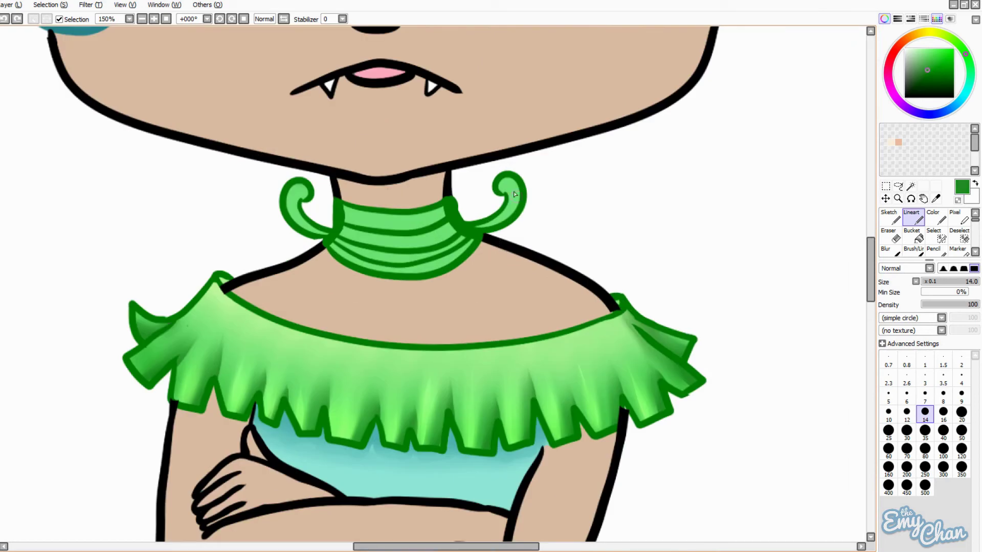
pyautogui.moveTo(495, 244); pyautogui.dragTo(460, 215)
# - Blur the collar shading, sample its dark green, and reset the view to 33.33%
pyautogui.click(889, 251)
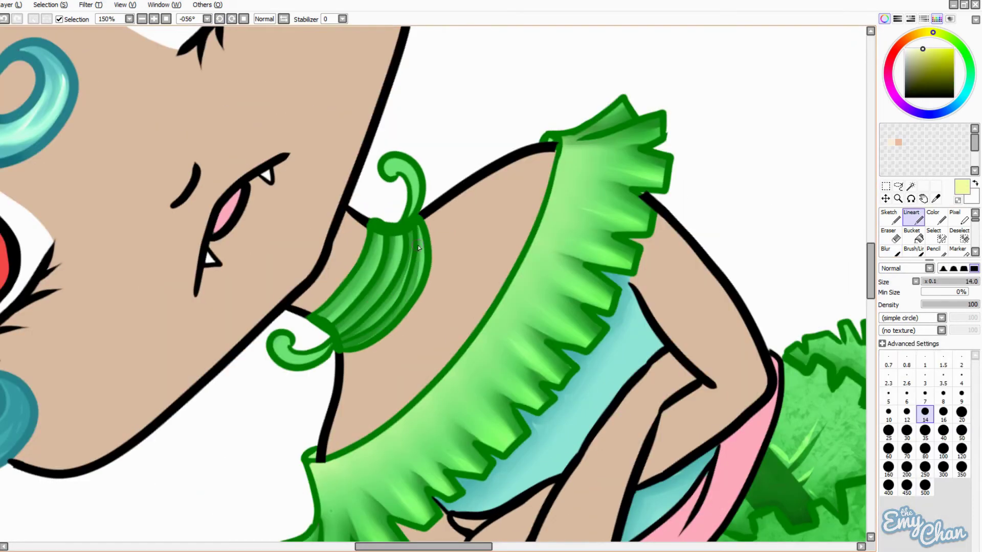
pyautogui.press('l')
pyautogui.press('b')
pyautogui.keyDown('alt'); pyautogui.click(349, 342); pyautogui.keyUp('alt')
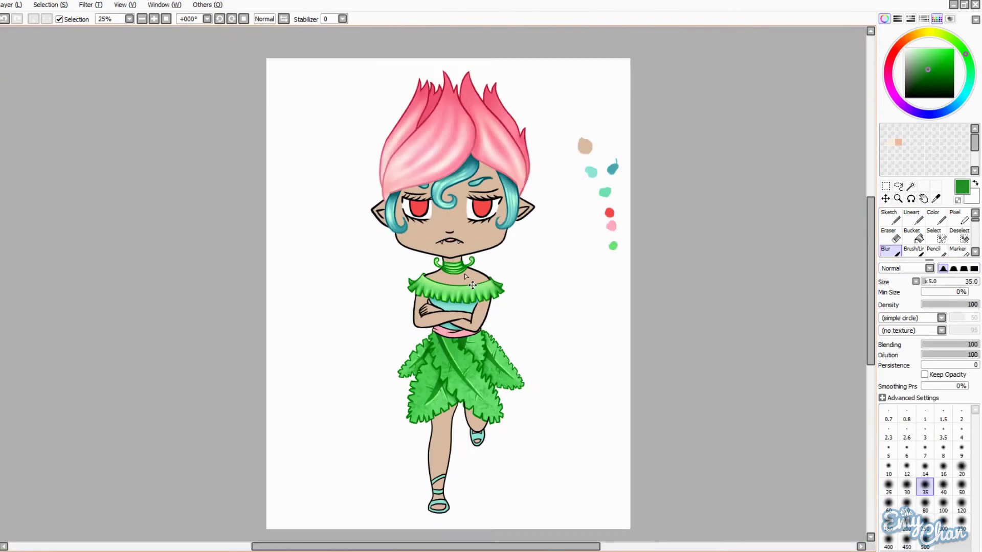
pyautogui.click(935, 55)
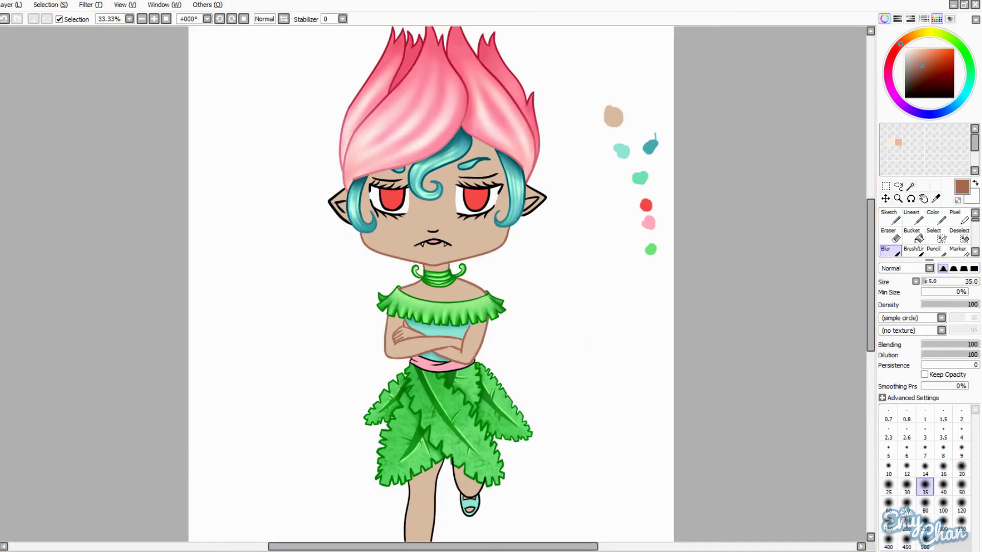
# - Pick the skin tone and cycle between AirBrush, Lineart and Eraser tools
pyautogui.keyDown('alt'); pyautogui.click(461, 219); pyautogui.keyUp('alt')
pyautogui.press('e')
pyautogui.scroll(3, 450, 207)
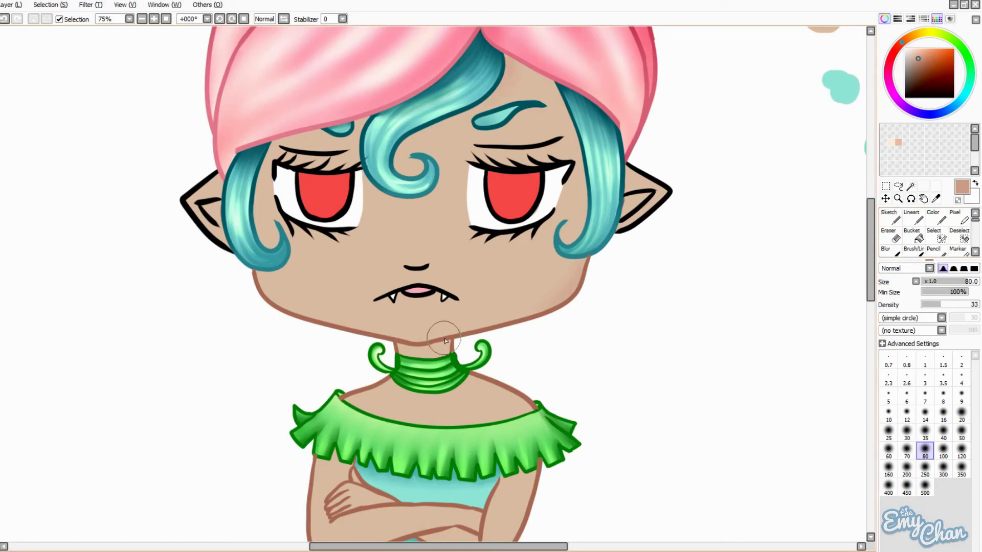
pyautogui.press('n')
pyautogui.scroll(1, 510, 52)
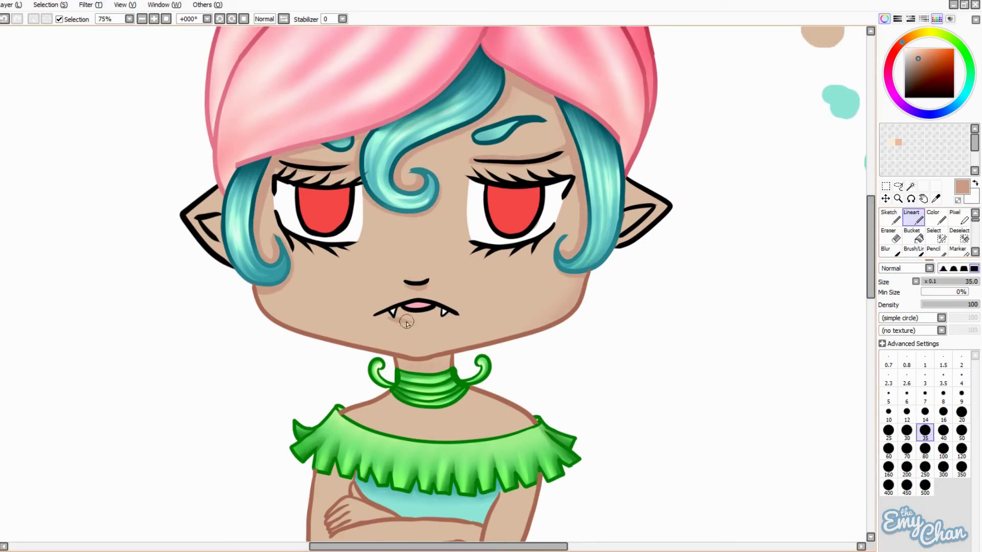
pyautogui.scroll(-5, 430, 399)
pyautogui.scroll(2, 343, 251)
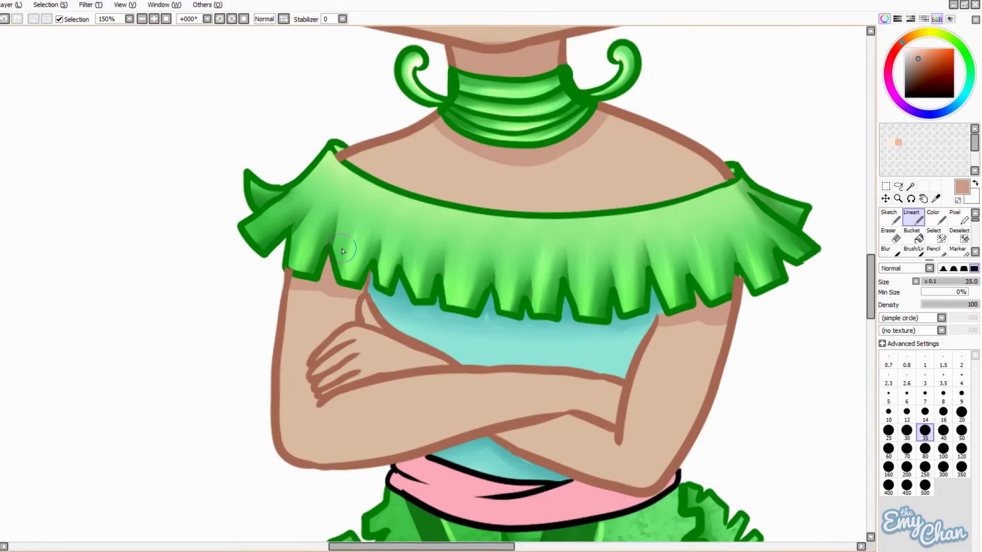
pyautogui.press('e')
pyautogui.scroll(-4, 738, 294)
pyautogui.press('e')
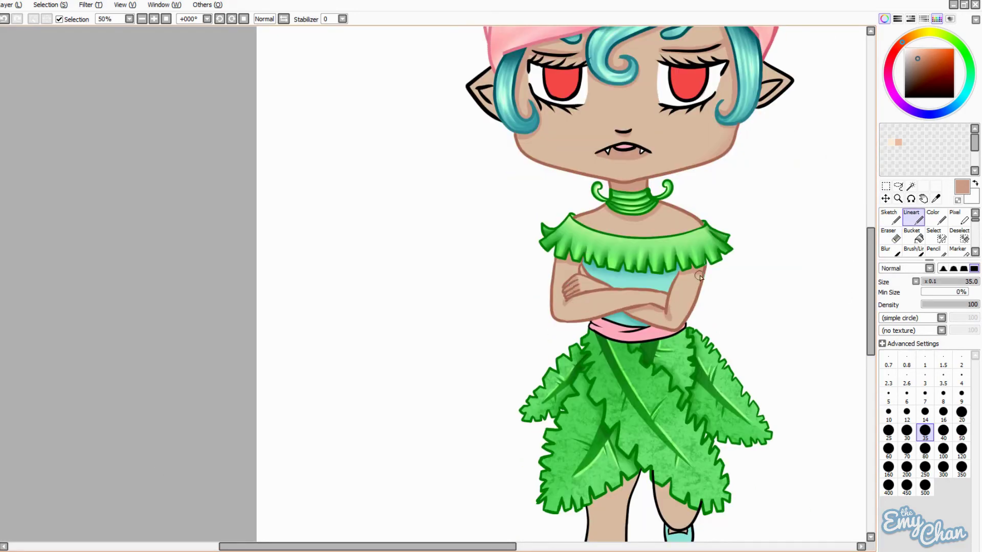
pyautogui.scroll(-3, 694, 302)
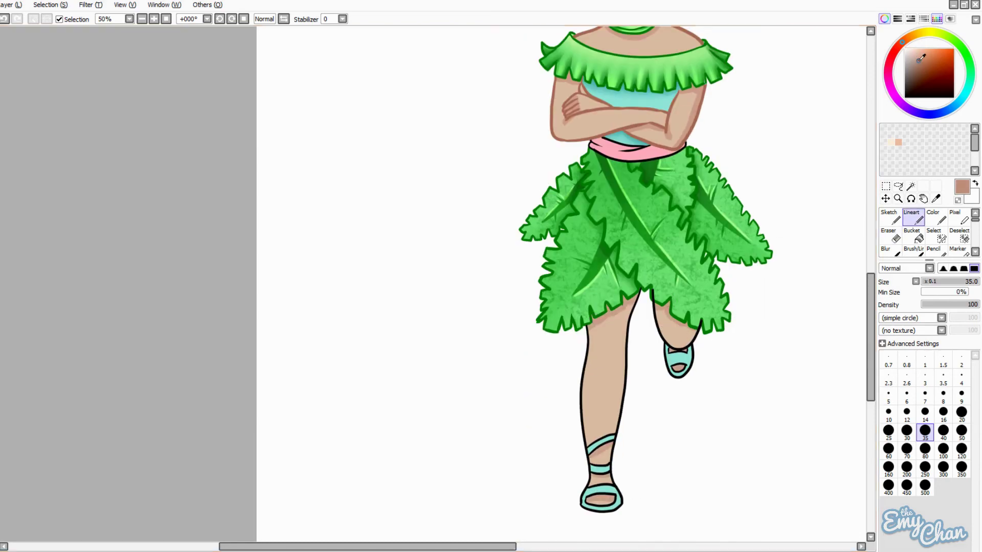
pyautogui.scroll(4, 732, 191)
# - Sample the reddish-brown from the face, AirBrush shading on the raised knee, and blur it
pyautogui.keyDown('alt'); pyautogui.click(733, 191); pyautogui.keyUp('alt')
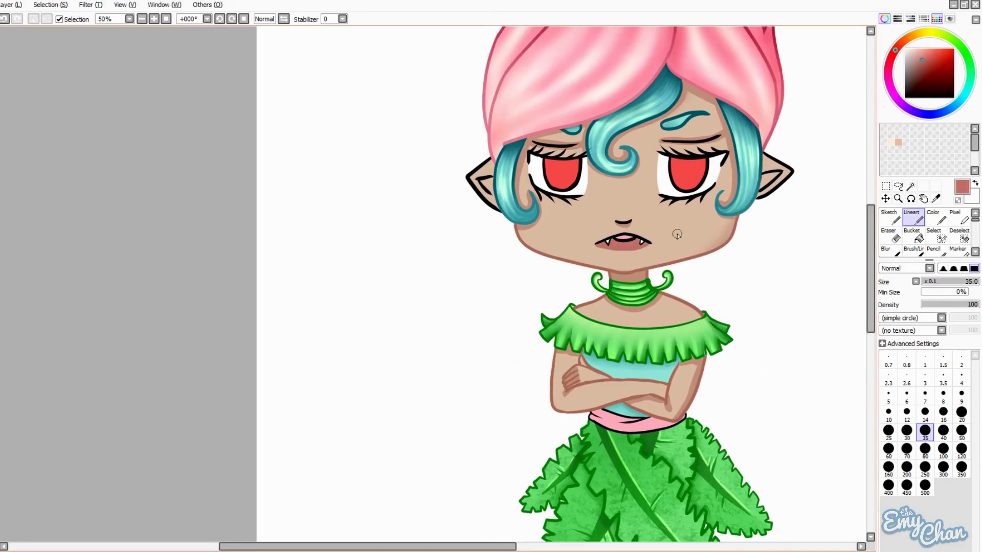
pyautogui.press('b')
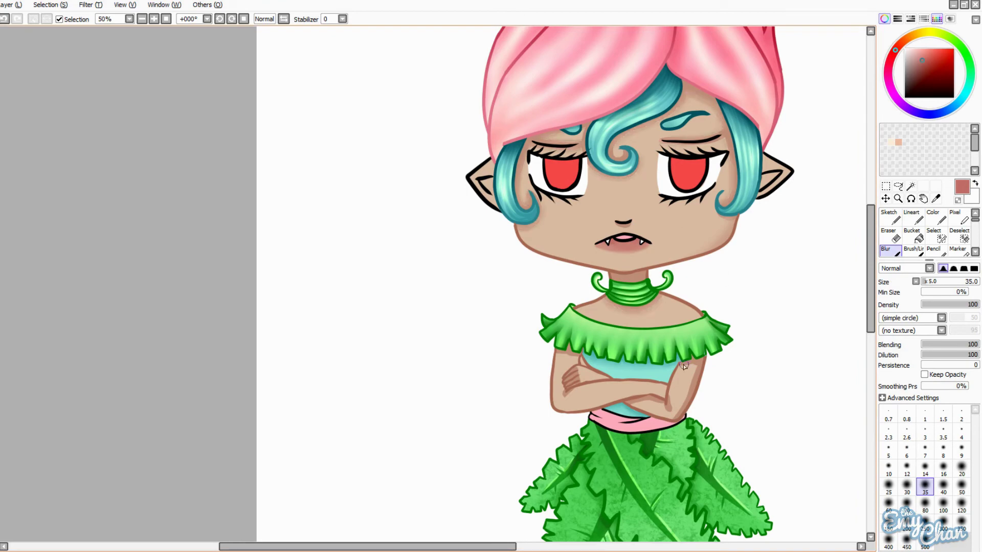
pyautogui.scroll(-4, 673, 405)
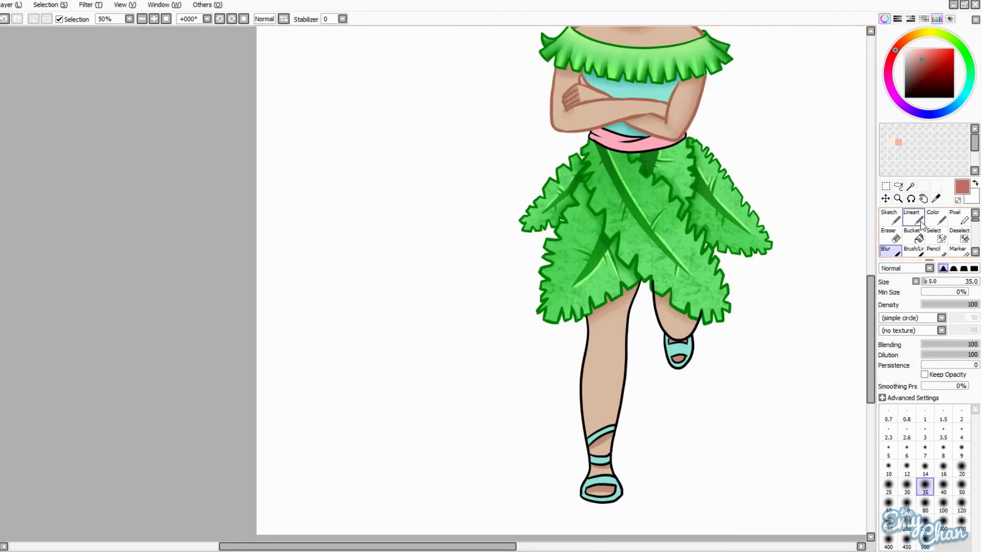
pyautogui.press('a')
pyautogui.moveTo(602, 346)
pyautogui.mouseDown()
pyautogui.moveTo(608, 358)
pyautogui.moveTo(611, 312)
pyautogui.mouseUp()
pyautogui.press('b')
pyautogui.scroll(5, 681, 317)
# - Alternate between AirBrush and Blur on the face skin shading
pyautogui.press('a')
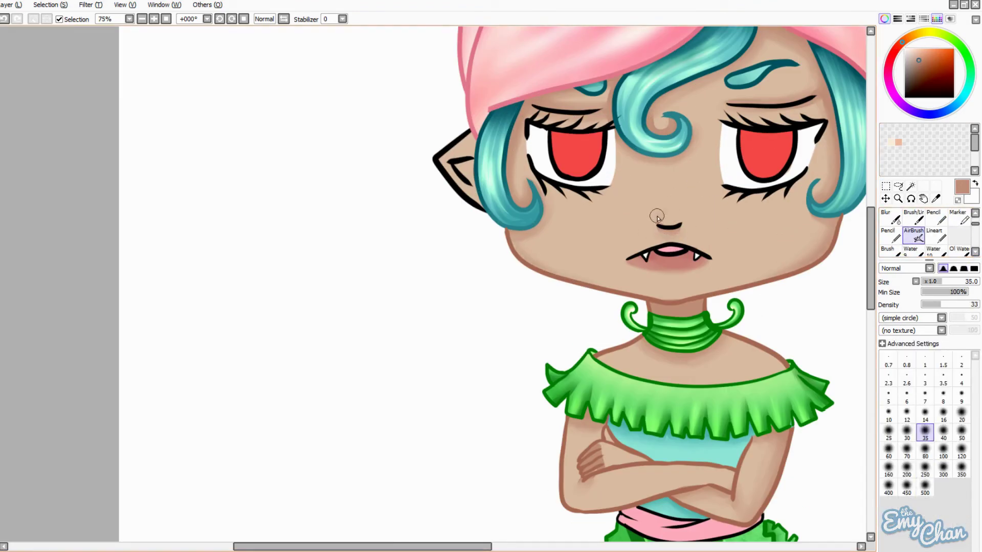
pyautogui.press('b')
pyautogui.scroll(-3, 659, 190)
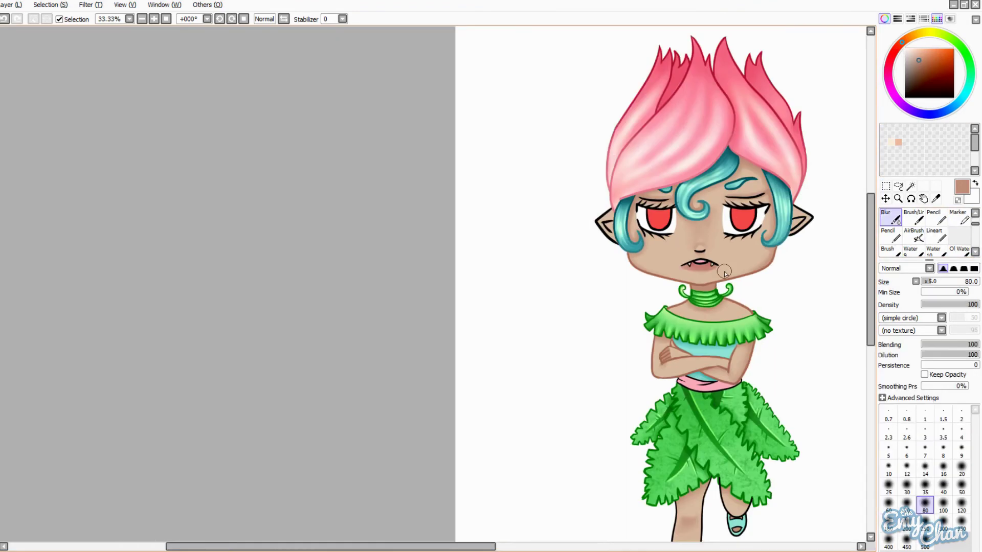
pyautogui.scroll(2, 703, 247)
pyautogui.press('a')
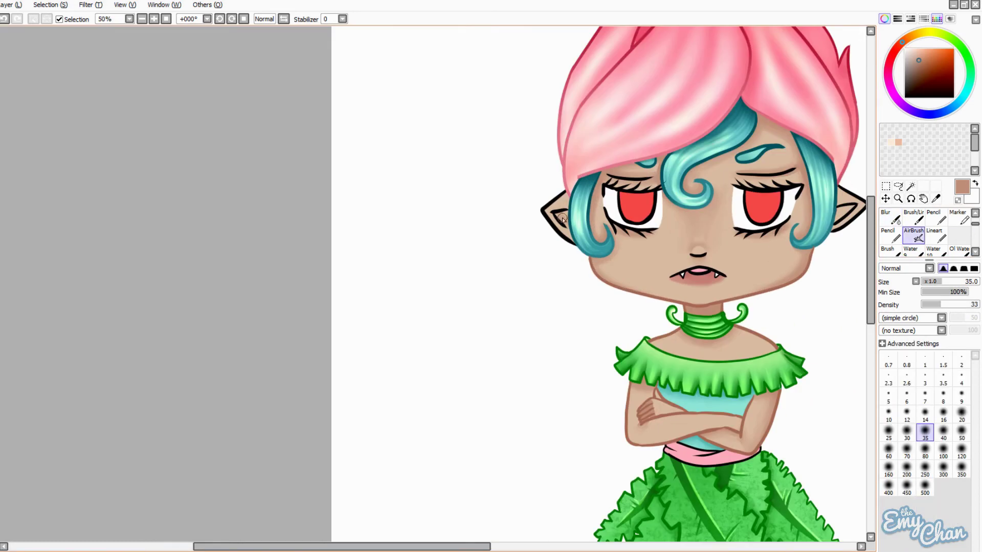
pyautogui.hscroll(3, 641, 295)
pyautogui.press('b')
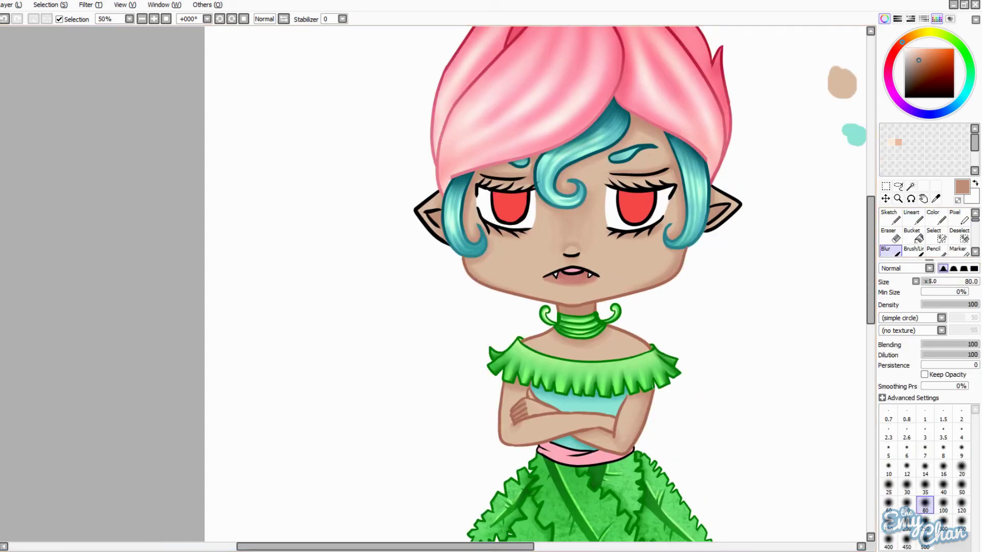
# - AirBrush light yellow highlights on both cheeks, nose tip, chin and chest, then blur them
pyautogui.click(919, 33)
pyautogui.click(922, 48)
pyautogui.press('a')
pyautogui.moveTo(627, 247); pyautogui.dragTo(657, 256)
pyautogui.moveTo(572, 204); pyautogui.dragTo(572, 250)
pyautogui.moveTo(496, 251); pyautogui.dragTo(527, 253)
pyautogui.moveTo(567, 286); pyautogui.dragTo(573, 301)
pyautogui.moveTo(640, 346); pyautogui.dragTo(528, 344)
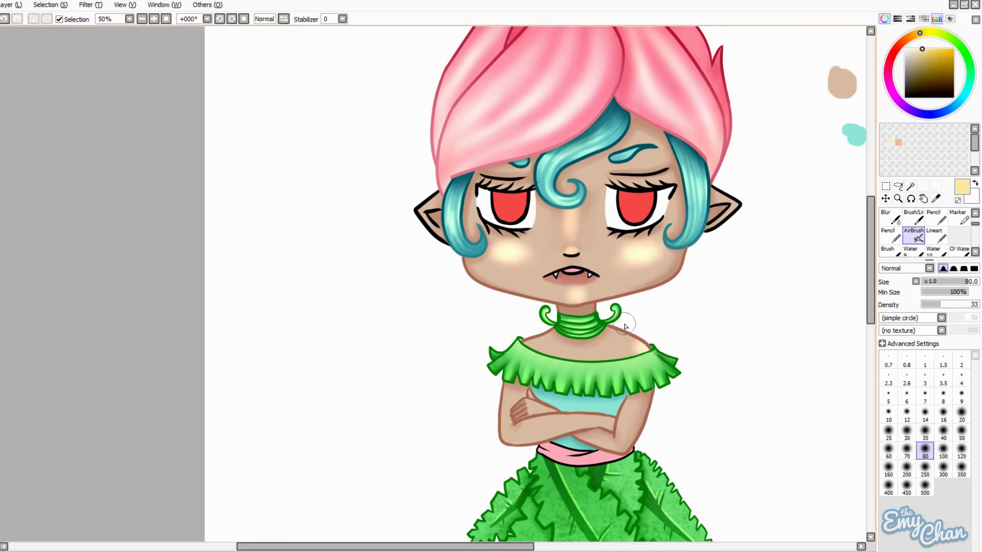
pyautogui.moveTo(870, 268)
pyautogui.mouseDown()
pyautogui.moveTo(871, 340)
pyautogui.moveTo(869, 274)
pyautogui.mouseUp()
pyautogui.press('b')
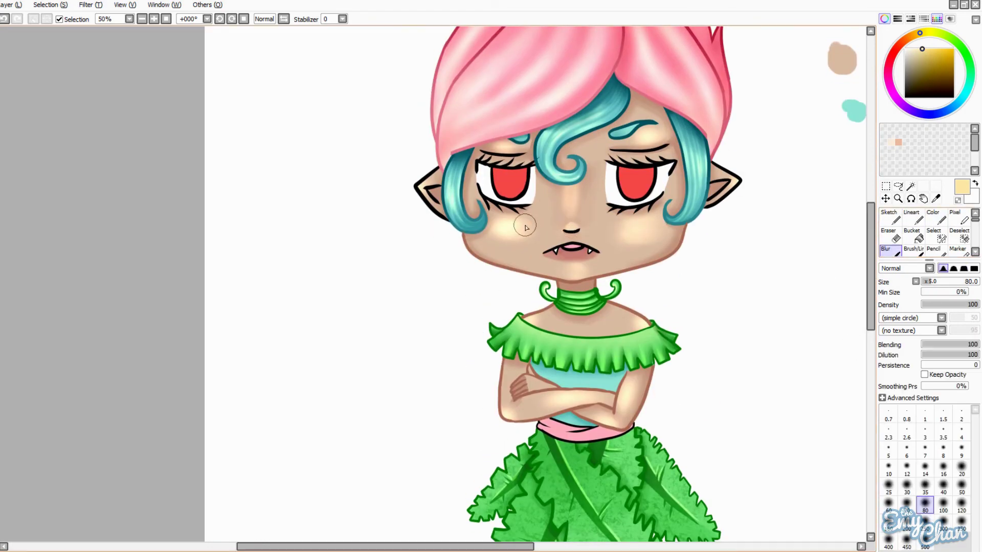
# - Pick brown for skin shading with the AirBrush at size 35
pyautogui.scroll(-1, 617, 197)
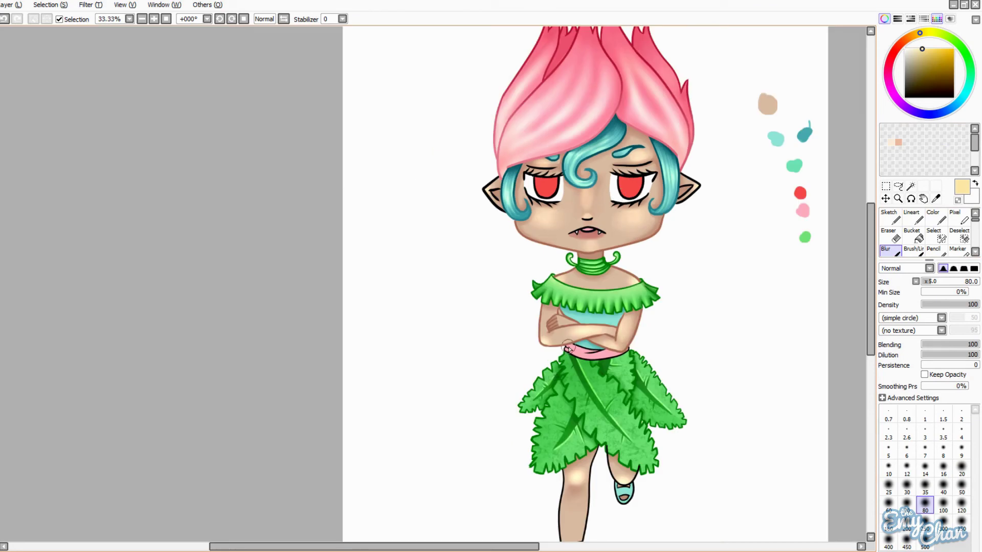
pyautogui.scroll(-1, 604, 433)
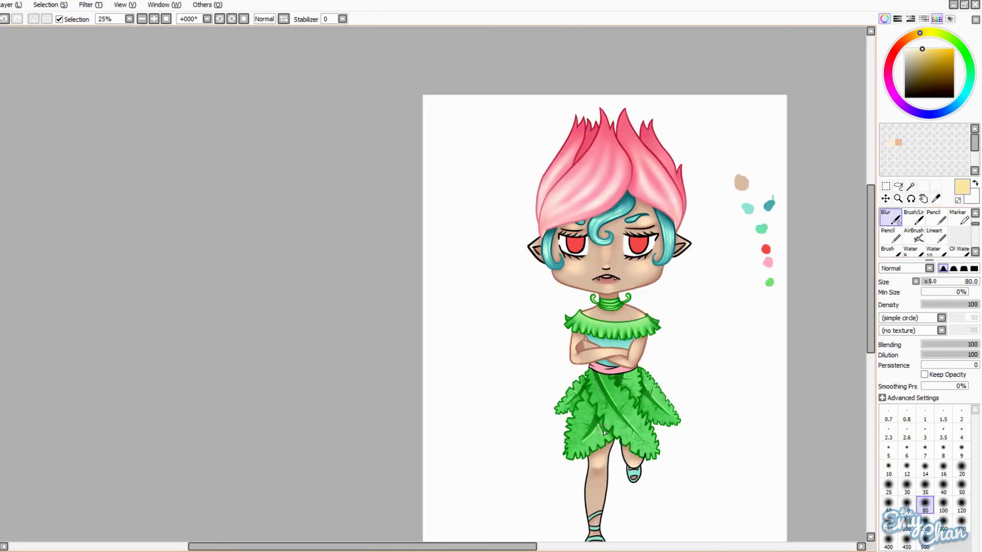
pyautogui.scroll(2, 605, 432)
pyautogui.scroll(-2, 605, 432)
pyautogui.scroll(2, 634, 286)
pyautogui.press('v')
pyautogui.keyDown('alt'); pyautogui.click(637, 280); pyautogui.keyUp('alt')
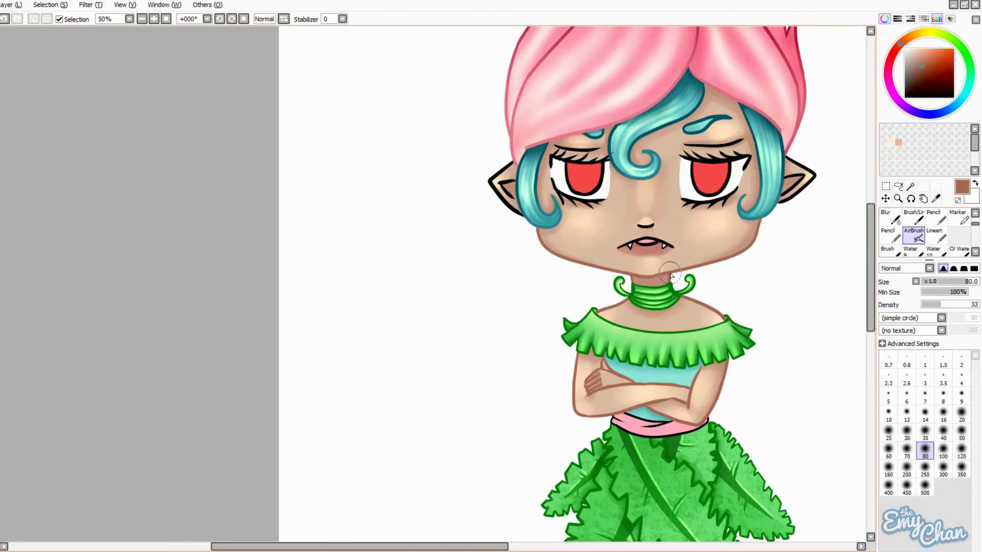
pyautogui.press('[')
pyautogui.press('[')
pyautogui.press('[')
pyautogui.press('[')
pyautogui.press('[')
# - Refine the brown face shading with the Eraser and blending brush
pyautogui.scroll(2, 601, 339)
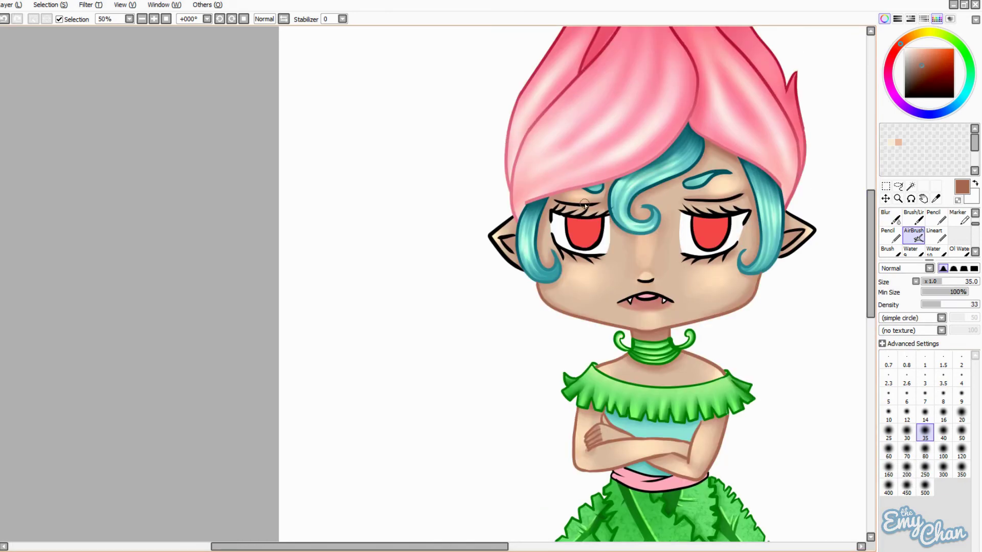
pyautogui.scroll(-1, 756, 284)
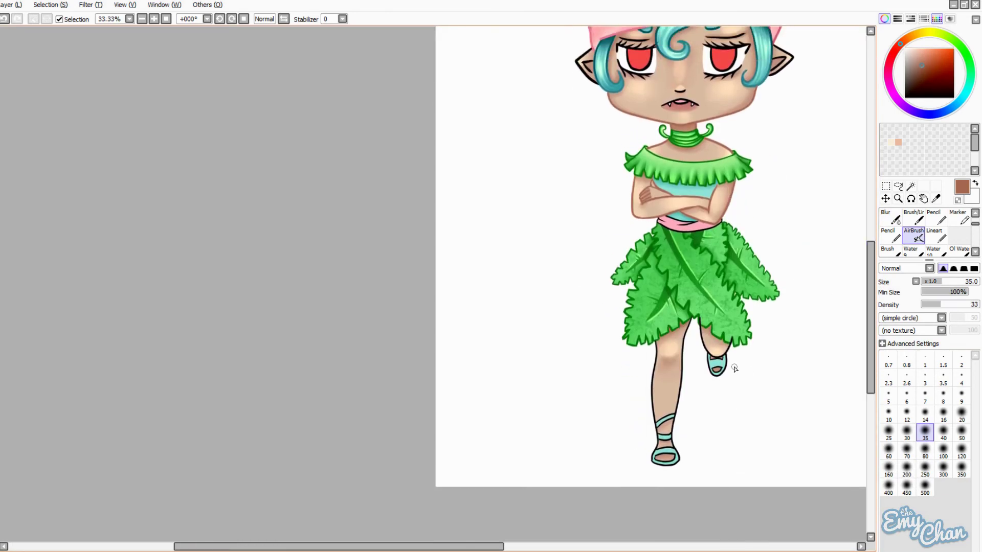
pyautogui.scroll(1, 735, 368)
pyautogui.scroll(-1, 734, 398)
pyautogui.scroll(2, 734, 398)
pyautogui.press('e')
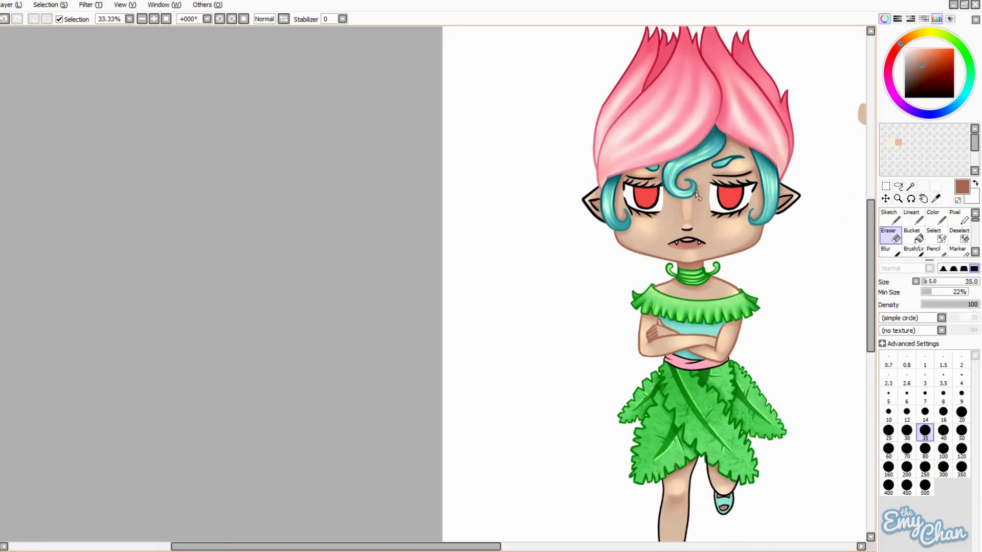
pyautogui.press('b')
pyautogui.scroll(1, 703, 283)
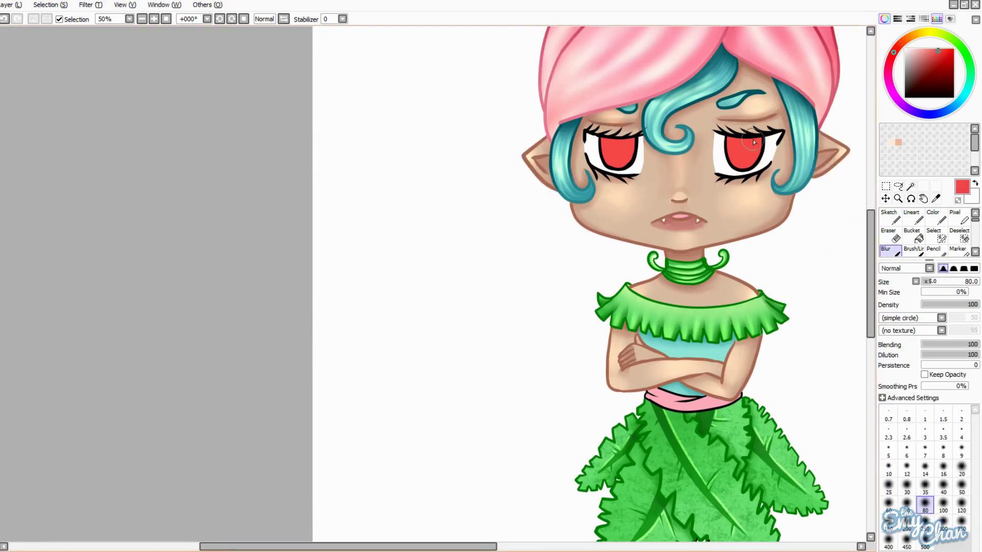
pyautogui.scroll(-2, 706, 281)
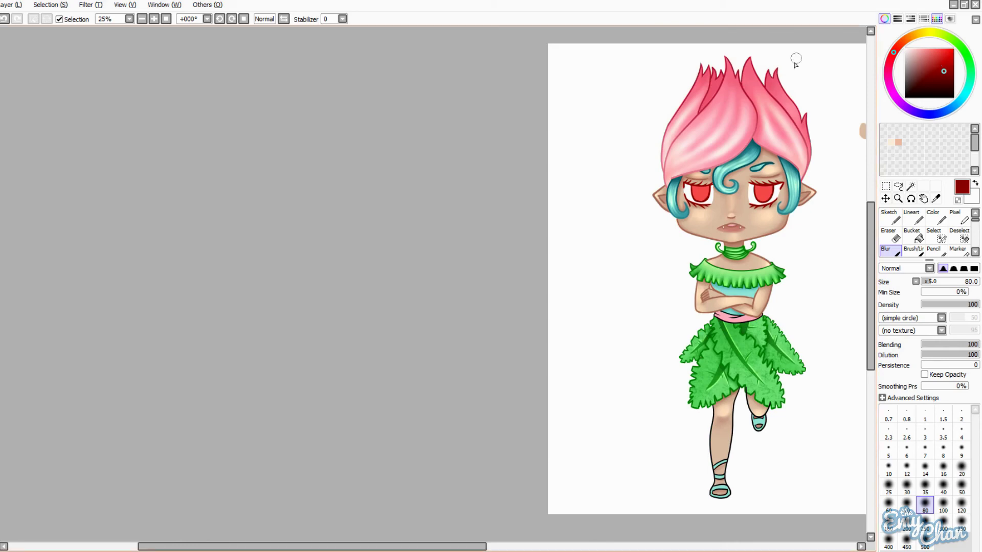
# - Outline the standing and raised sandals in dark teal
pyautogui.scroll(1, 765, 436)
pyautogui.scroll(3, 793, 307)
pyautogui.keyDown('alt'); pyautogui.click(819, 209); pyautogui.keyUp('alt')
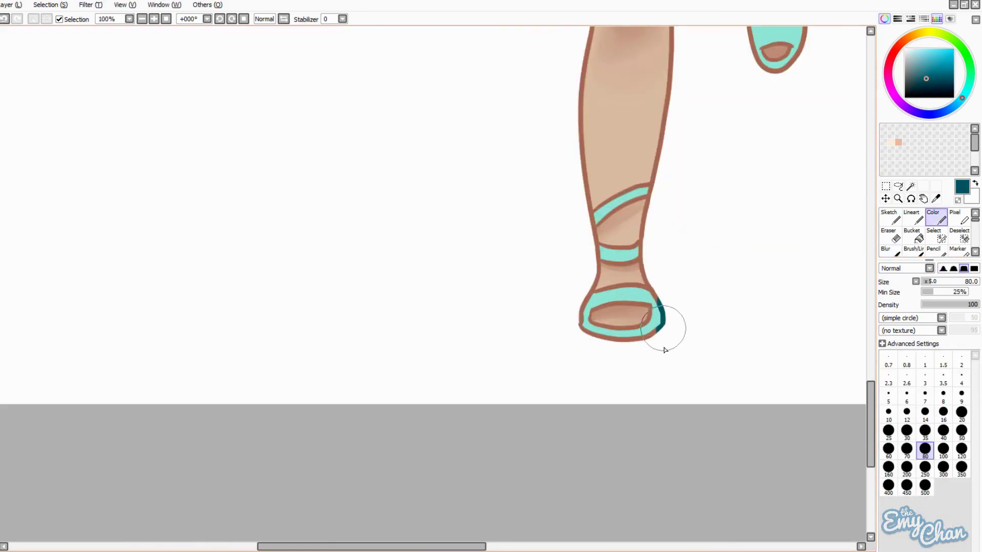
pyautogui.moveTo(662, 339)
pyautogui.mouseDown()
pyautogui.moveTo(629, 338)
pyautogui.moveTo(602, 291)
pyautogui.mouseUp()
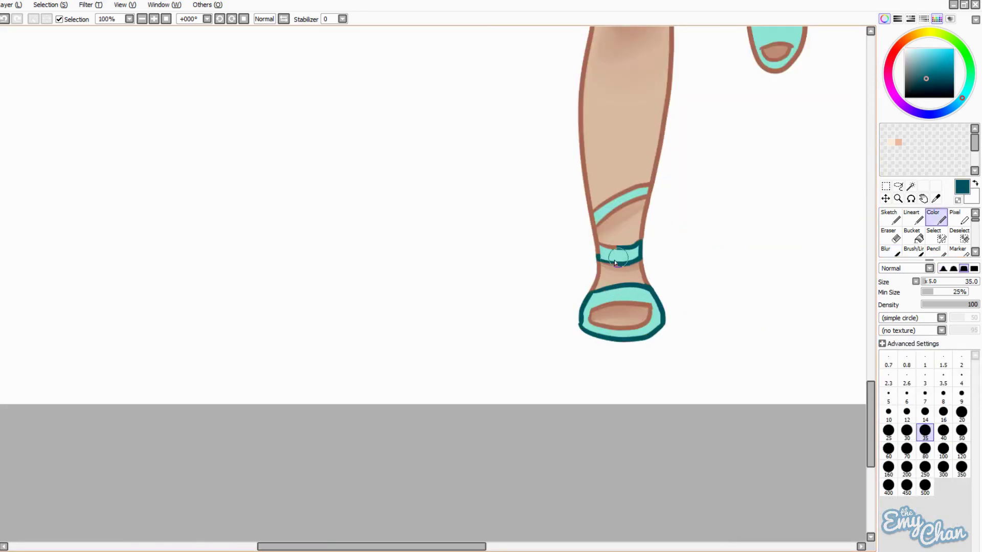
pyautogui.moveTo(598, 209); pyautogui.dragTo(647, 188)
pyautogui.scroll(3, 808, 81)
pyautogui.moveTo(749, 263)
pyautogui.mouseDown()
pyautogui.moveTo(765, 295)
pyautogui.moveTo(813, 245)
pyautogui.mouseUp()
# - Re-pick dark teal and set the Lineart brush to size 7
pyautogui.scroll(-3, 800, 320)
pyautogui.scroll(2, 801, 320)
pyautogui.scroll(3, 568, 64)
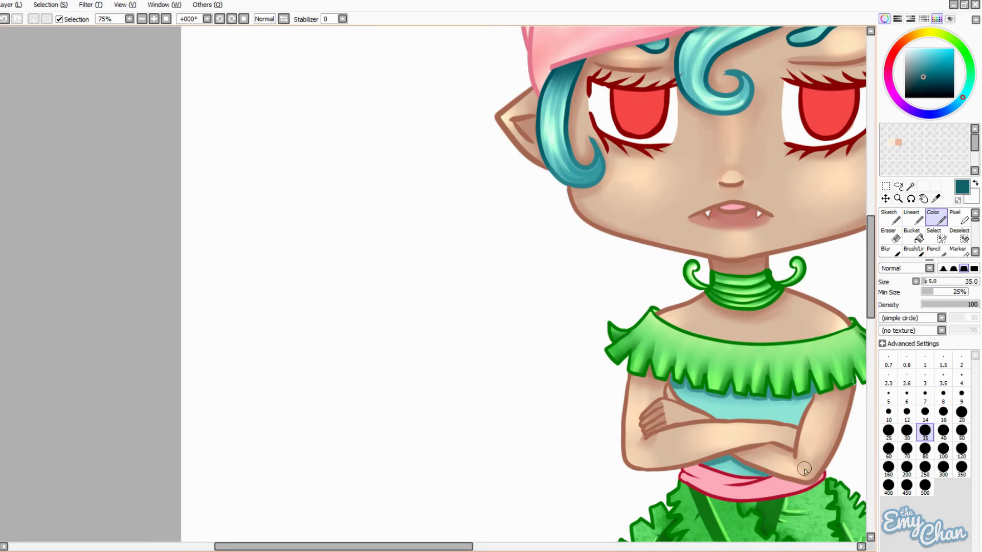
pyautogui.scroll(-5, 804, 469)
pyautogui.keyDown('alt'); pyautogui.click(804, 238); pyautogui.keyUp('alt')
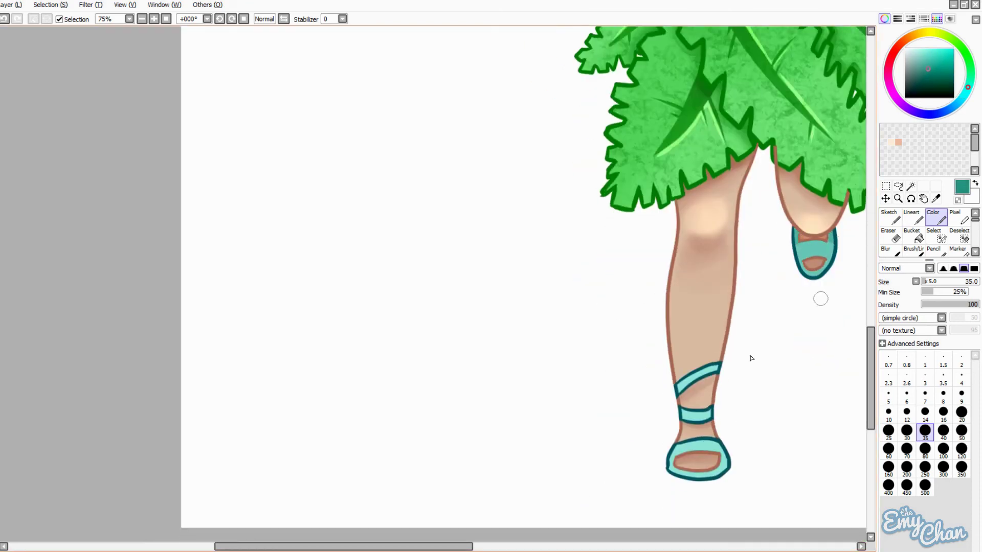
pyautogui.scroll(1, 603, 248)
pyautogui.keyDown('alt'); pyautogui.click(603, 248); pyautogui.keyUp('alt')
pyautogui.scroll(1, 604, 248)
pyautogui.click(911, 218)
pyautogui.click(924, 395)
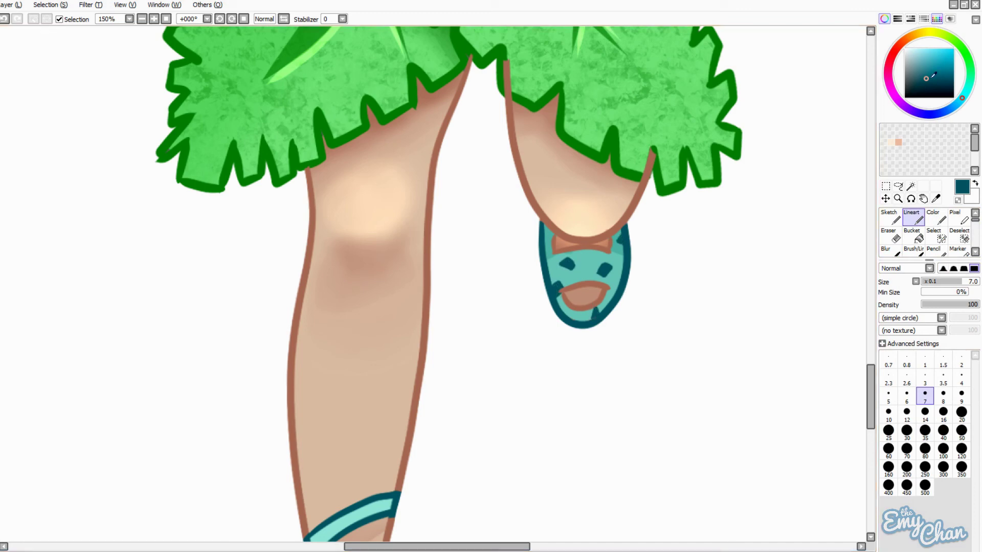
# - Add mid-teal accent marks to the sandals
pyautogui.keyDown('alt'); pyautogui.click(597, 323); pyautogui.keyUp('alt')
pyautogui.press('c')
pyautogui.scroll(-5, 620, 241)
pyautogui.hscroll(-3, 619, 242)
pyautogui.keyDown('alt'); pyautogui.click(458, 387); pyautogui.keyUp('alt')
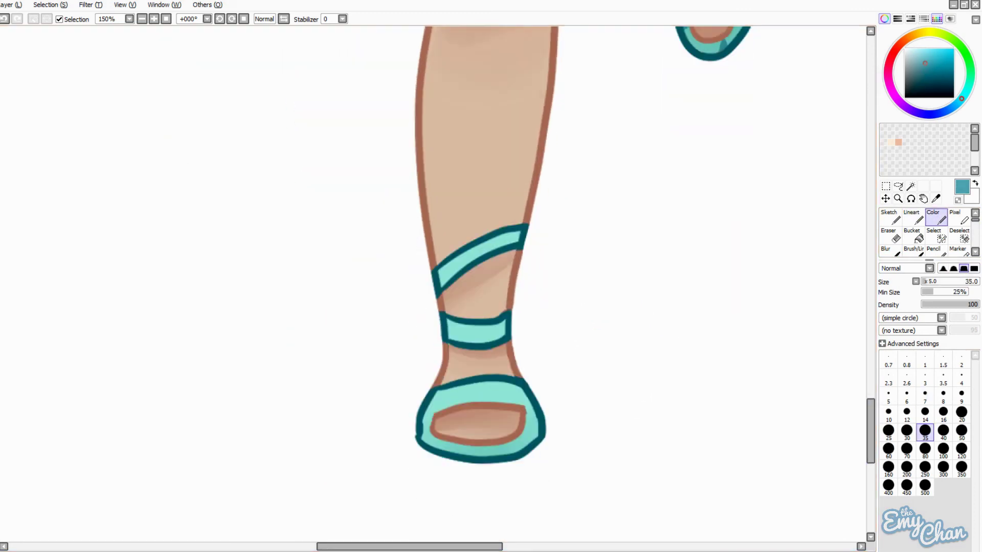
pyautogui.press('l')
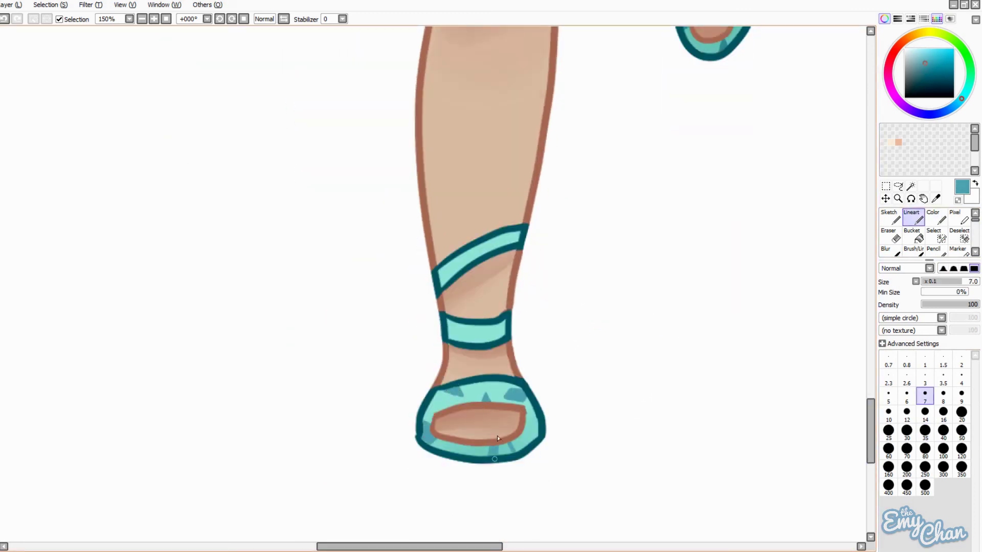
pyautogui.press('b')
# - Dot a small brown mole on her chin with the Lineart brush
pyautogui.scroll(-4, 587, 438)
pyautogui.scroll(1, 586, 439)
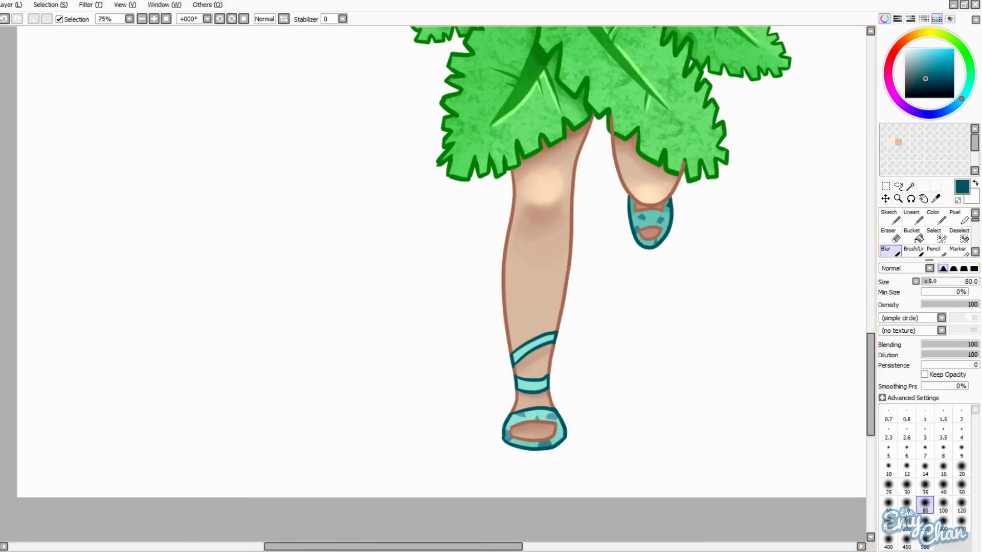
pyautogui.scroll(-1, 716, 307)
pyautogui.keyDown('alt'); pyautogui.click(752, 284); pyautogui.keyUp('alt')
pyautogui.press('l')
pyautogui.scroll(-1, 818, 358)
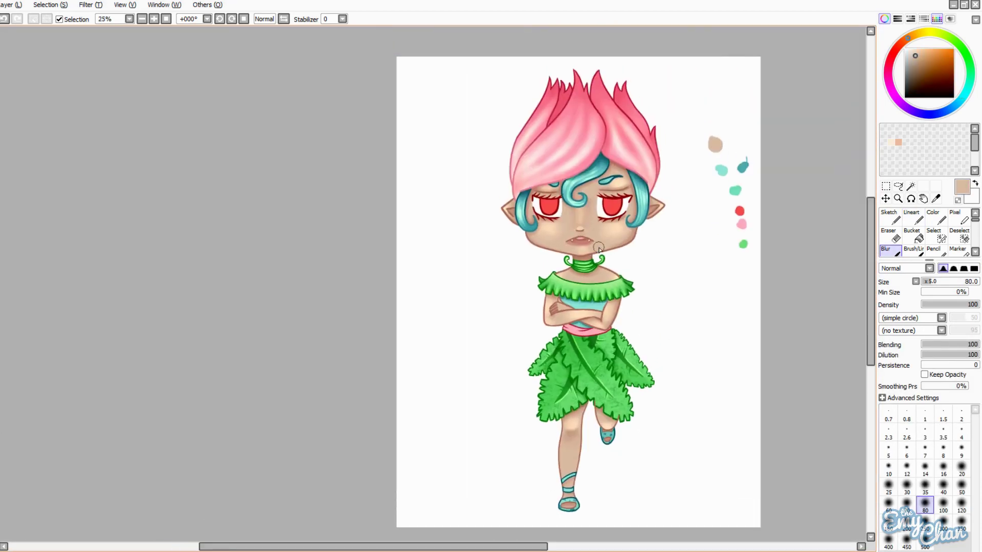
pyautogui.scroll(3, 818, 307)
pyautogui.moveTo(600, 242); pyautogui.dragTo(603, 244)
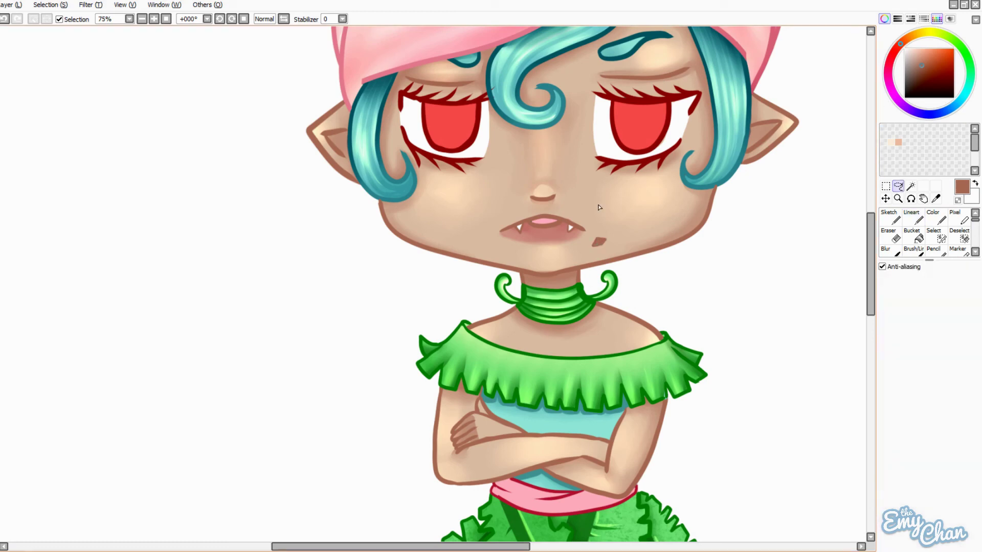
# - Airbrush pink blush onto both cheeks
pyautogui.scroll(-3, 601, 259)
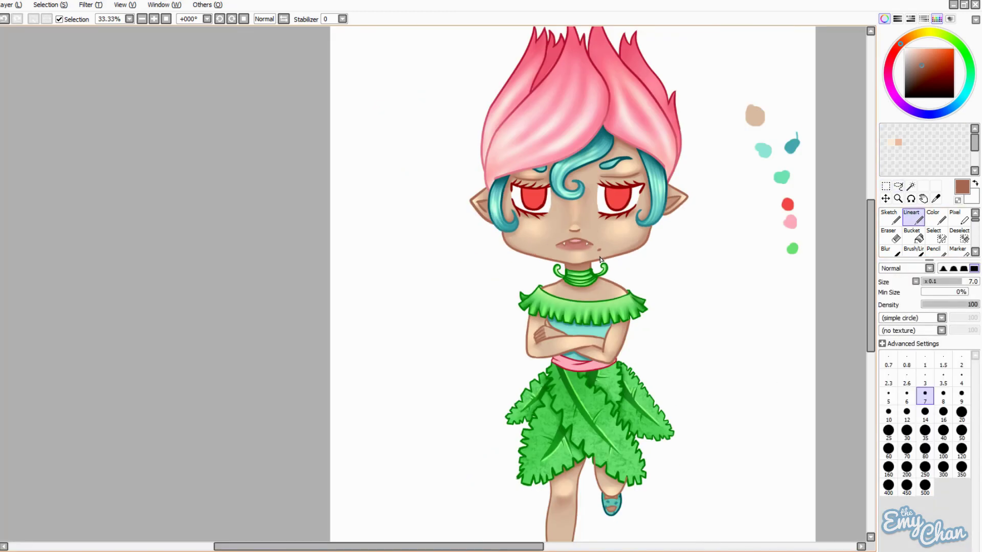
pyautogui.press('a')
pyautogui.scroll(-2, 576, 443)
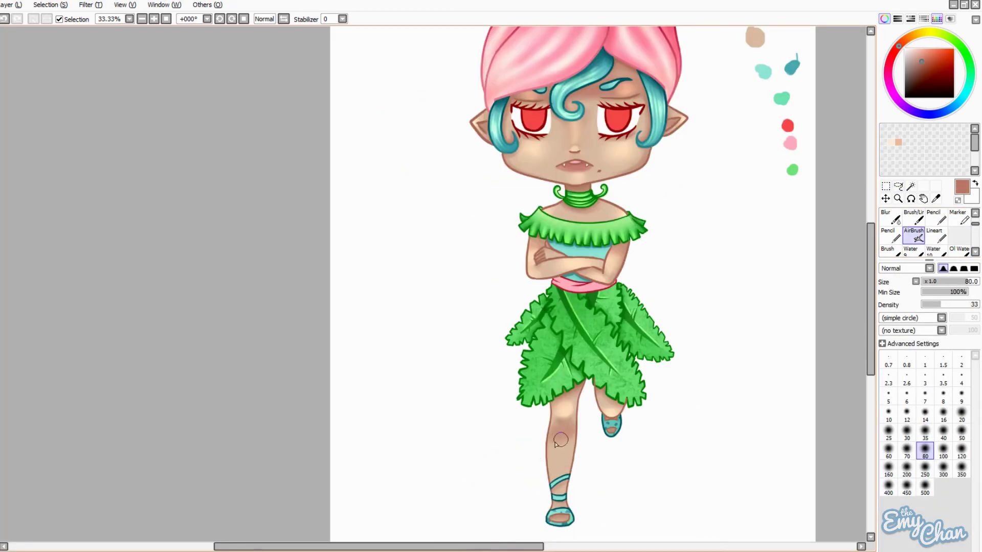
pyautogui.keyDown('alt'); pyautogui.click(576, 443); pyautogui.keyUp('alt')
pyautogui.press('b')
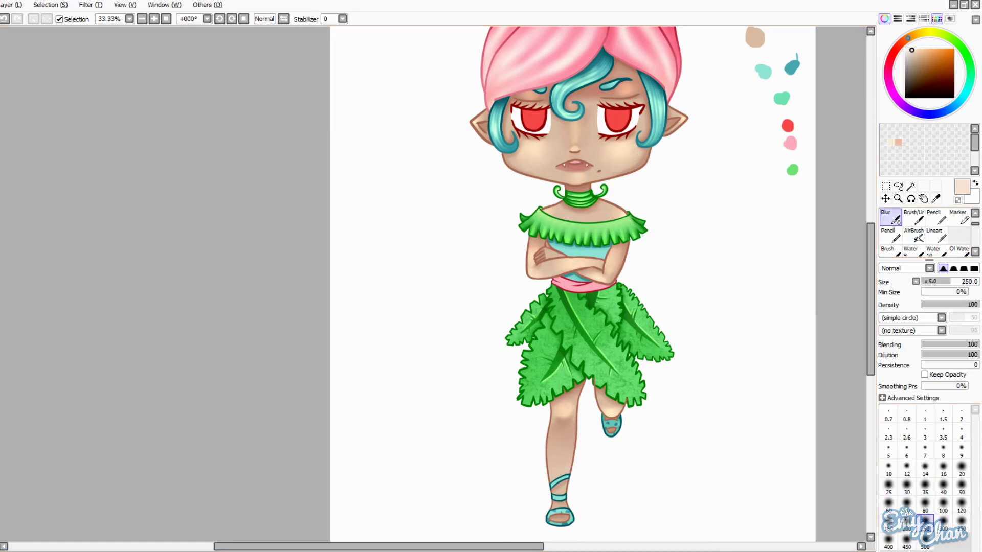
pyautogui.scroll(-1, 535, 220)
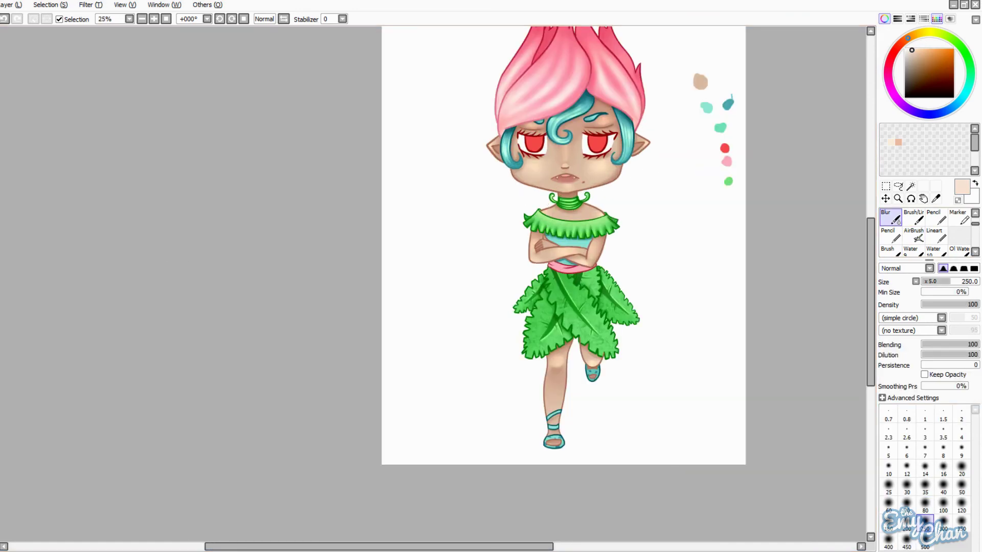
pyautogui.scroll(1, 648, 256)
pyautogui.scroll(2, 526, 137)
pyautogui.keyDown('alt'); pyautogui.click(525, 136); pyautogui.keyUp('alt')
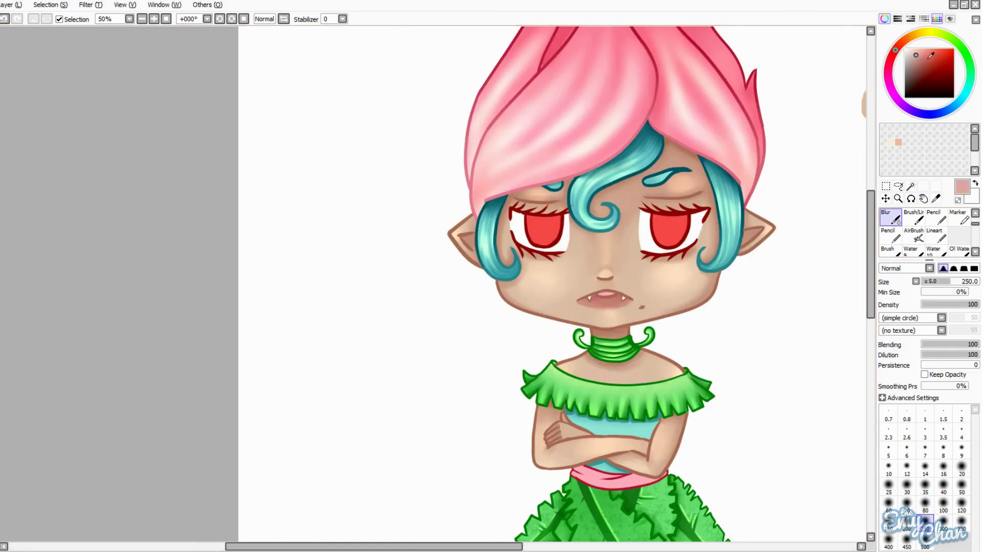
pyautogui.press('a')
pyautogui.moveTo(659, 266); pyautogui.dragTo(695, 276)
pyautogui.moveTo(526, 266); pyautogui.dragTo(555, 281)
# - Soften the pink cheek blush with the Blur brush
pyautogui.press('b')
pyautogui.moveTo(647, 276); pyautogui.dragTo(670, 281)
pyautogui.press('x')
pyautogui.press('n')
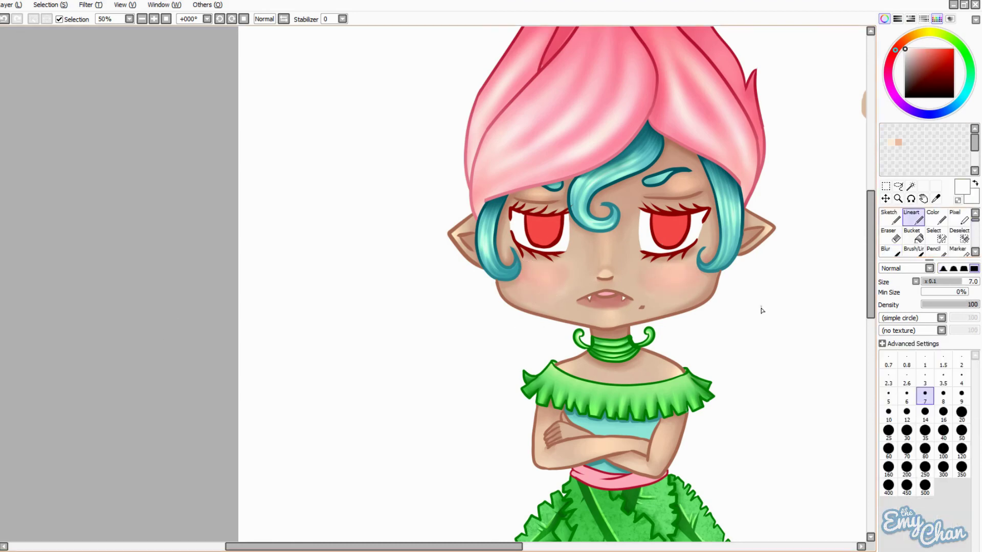
pyautogui.scroll(2, 657, 286)
pyautogui.press('x')
pyautogui.press('b')
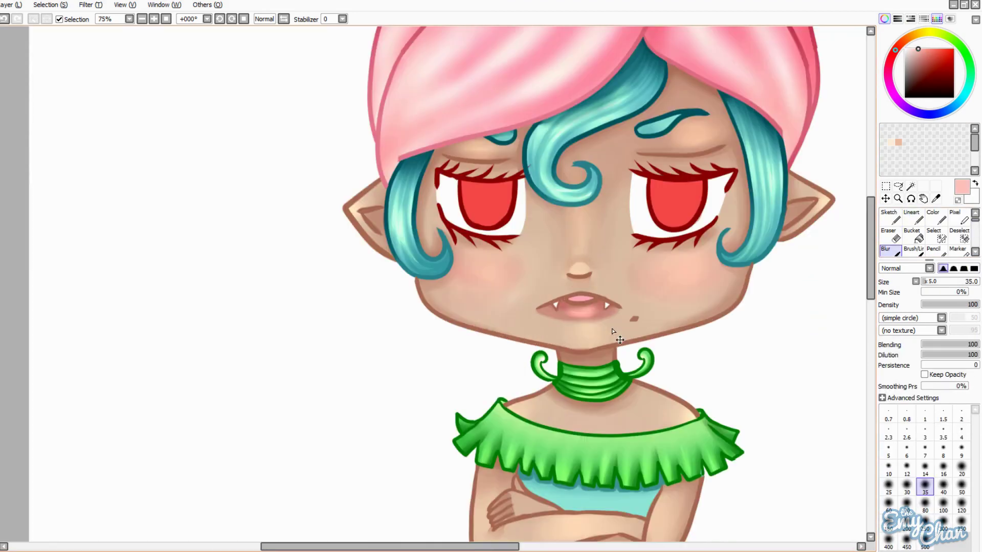
pyautogui.press('x')
pyautogui.press('n')
# - Dot white highlights on both cheeks
pyautogui.click(465, 257)
pyautogui.click(705, 261)
pyautogui.press('x')
pyautogui.press('b')
pyautogui.scroll(-2, 671, 372)
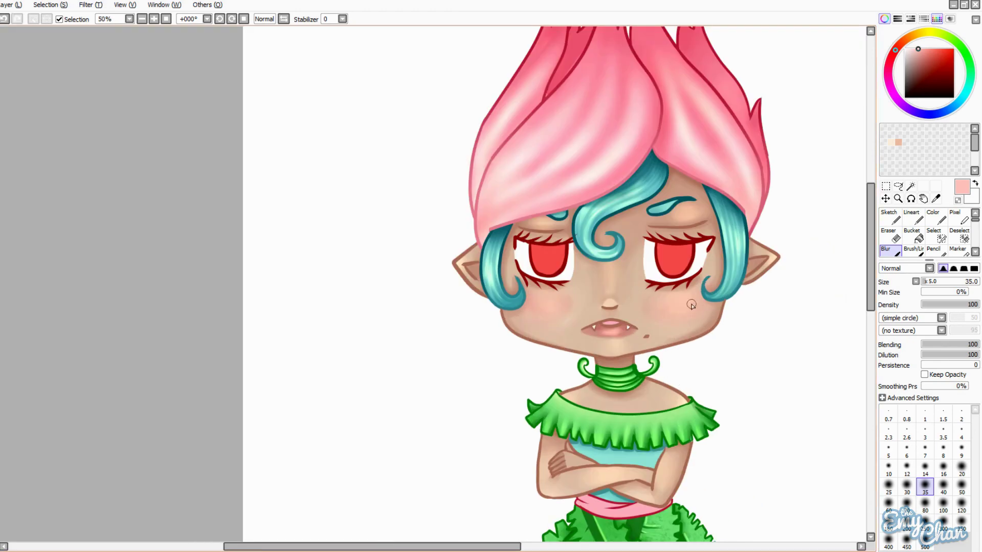
pyautogui.press('a')
pyautogui.press('x')
# - Deepen the blush across both cheeks with a redder pink at brush size 7
pyautogui.scroll(-2, 603, 397)
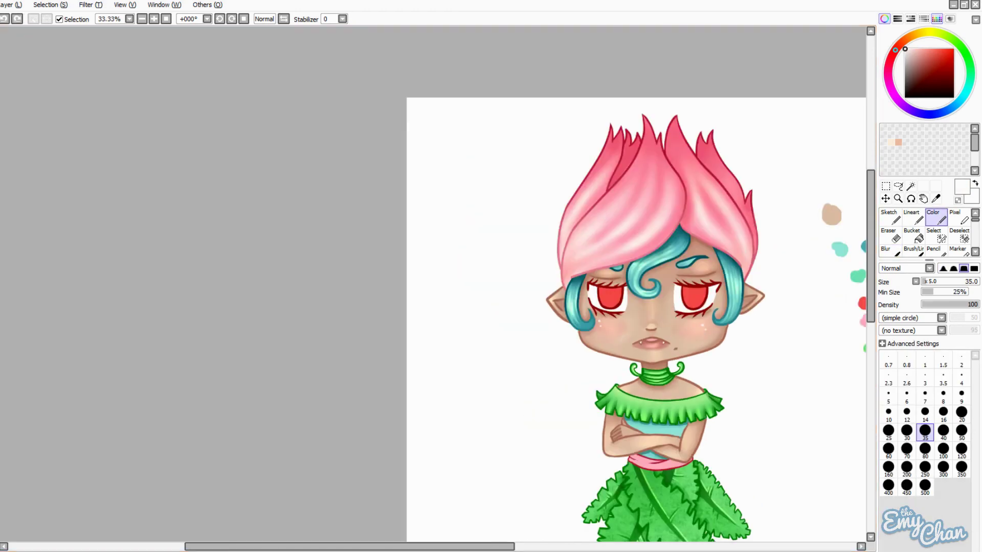
pyautogui.scroll(3, 554, 261)
pyautogui.press('[')
pyautogui.press('[')
pyautogui.press('[')
pyautogui.press('[')
pyautogui.press('[')
pyautogui.press('[')
pyautogui.press('[')
pyautogui.press('[')
pyautogui.press('[')
pyautogui.press('[')
pyautogui.scroll(-3, 683, 338)
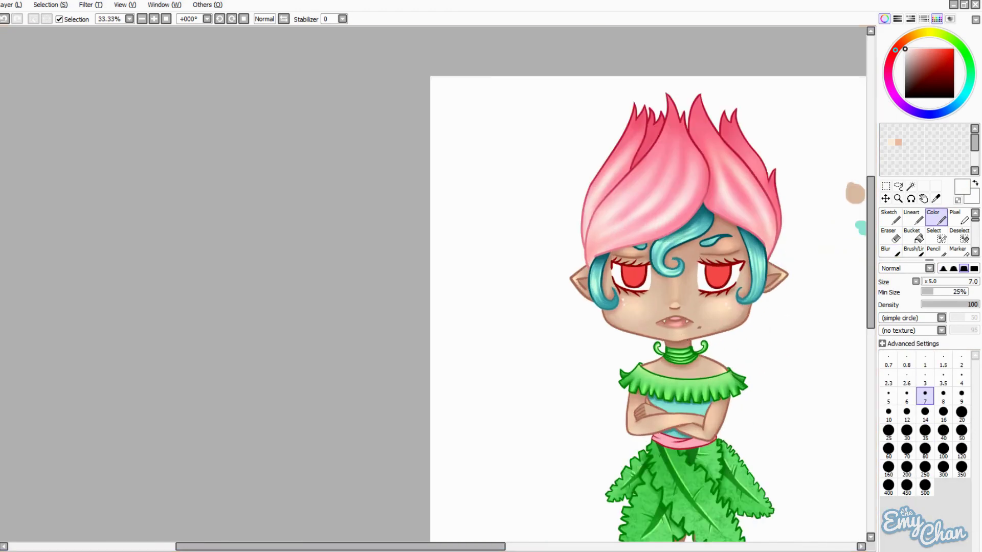
pyautogui.click(920, 51)
pyautogui.click(894, 47)
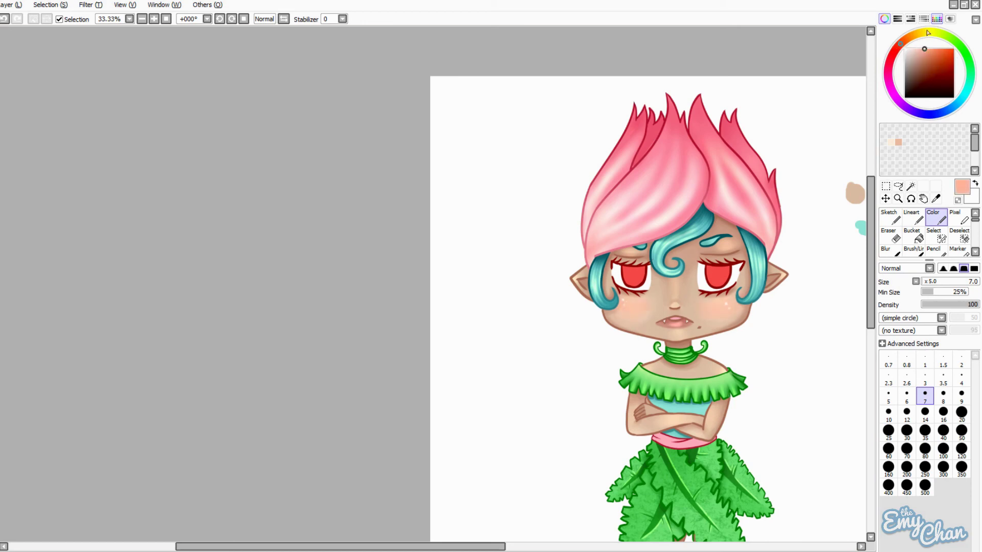
pyautogui.press('b')
pyautogui.scroll(-1, 726, 293)
pyautogui.click(926, 56)
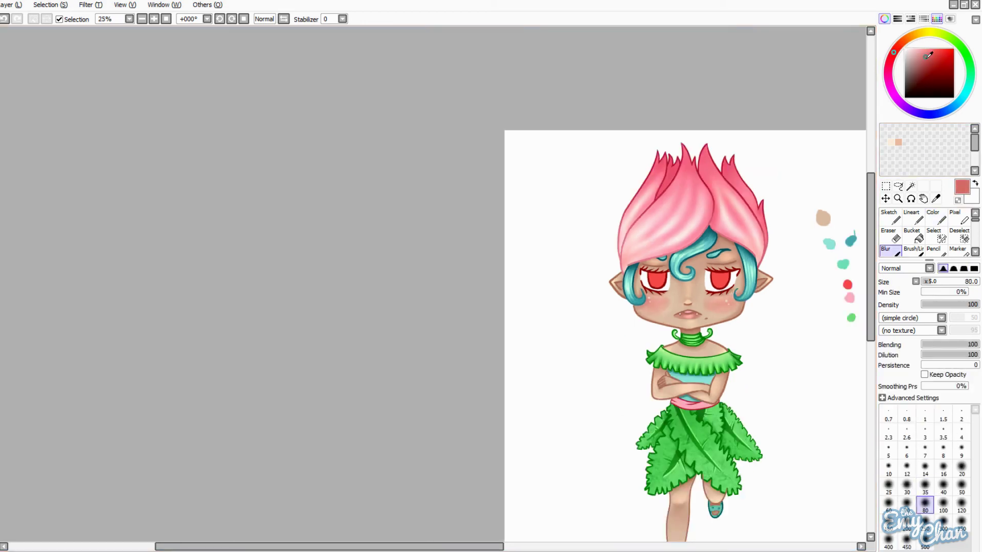
pyautogui.moveTo(724, 304); pyautogui.dragTo(654, 304)
pyautogui.scroll(-1, 554, 275)
pyautogui.scroll(5, 553, 275)
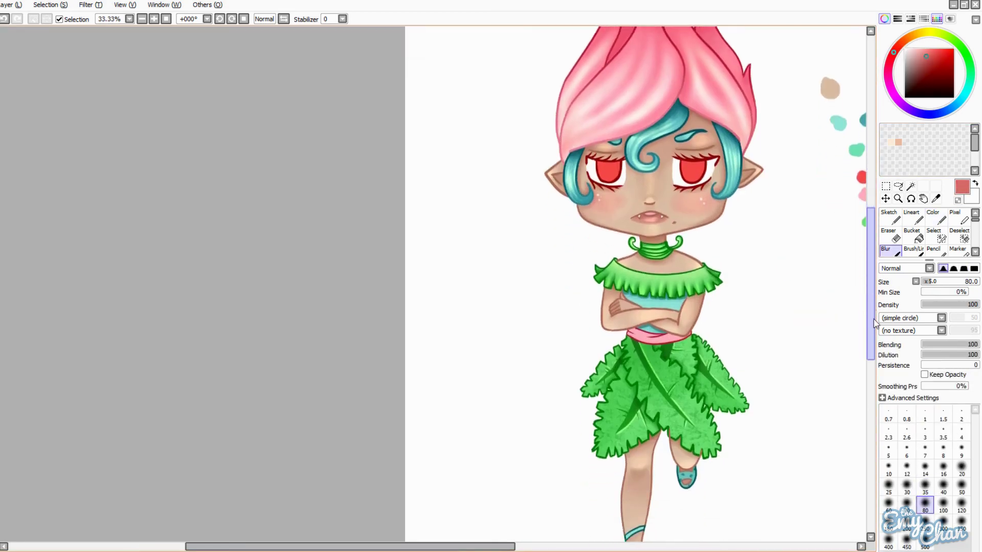
# - Paint brown freckles over the cheeks and nose at size 14, then blur them lightly
pyautogui.keyDown('alt'); pyautogui.click(554, 269); pyautogui.keyUp('alt')
pyautogui.press('c')
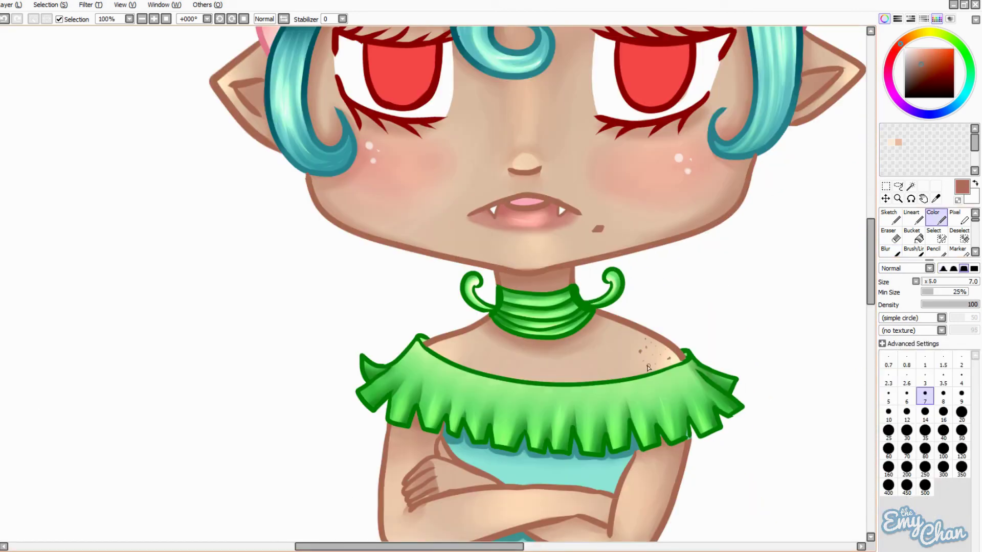
pyautogui.scroll(3, 649, 269)
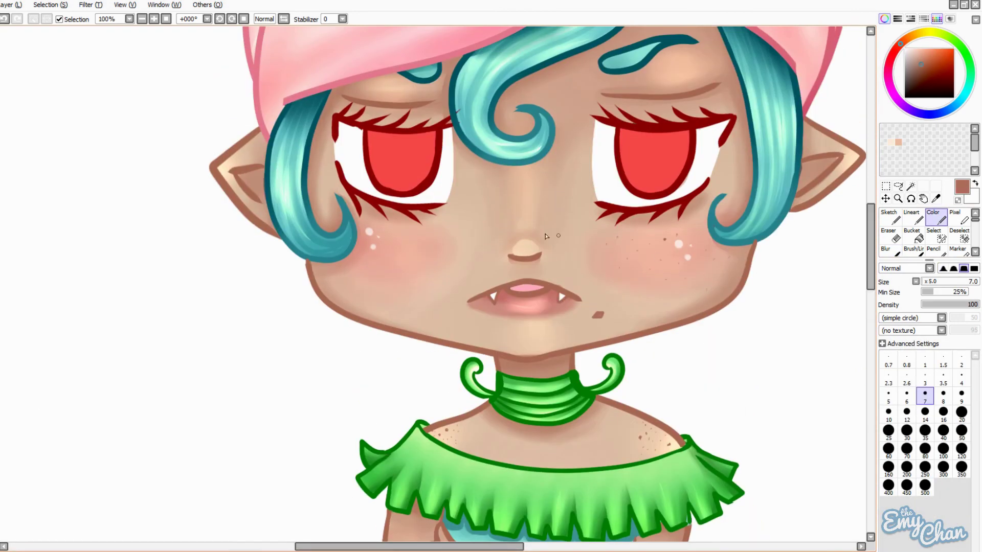
pyautogui.press(']')
pyautogui.press(']')
pyautogui.press(']')
pyautogui.press(']')
pyautogui.press(']')
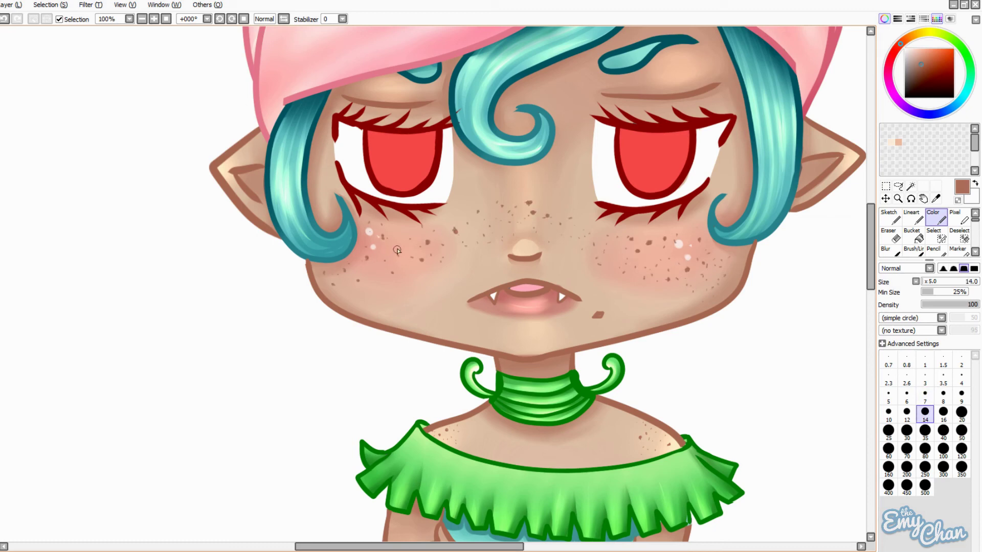
pyautogui.scroll(-1, 543, 300)
pyautogui.press('b')
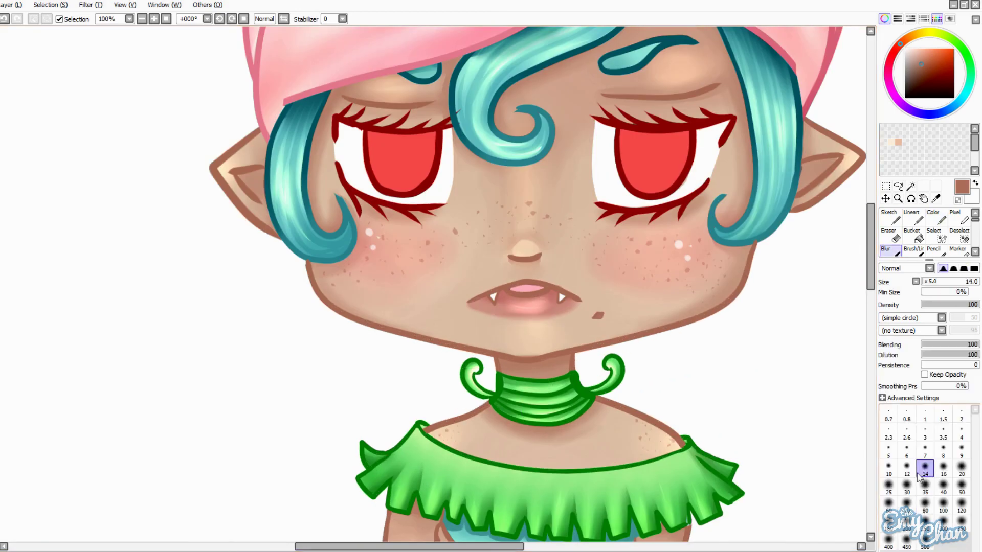
pyautogui.scroll(-1, 544, 300)
pyautogui.scroll(-1, 544, 300)
# - Shade the pink sash with darker pink and blend the shading
pyautogui.keyDown('alt'); pyautogui.click(526, 321); pyautogui.keyUp('alt')
pyautogui.press('c')
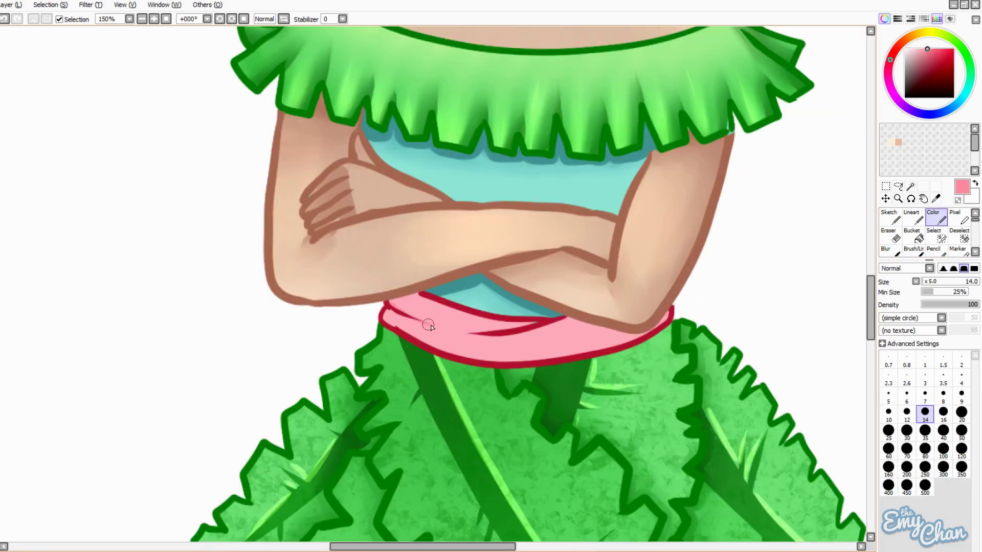
pyautogui.scroll(5, 527, 321)
pyautogui.moveTo(527, 329); pyautogui.dragTo(613, 353)
pyautogui.keyDown('alt'); pyautogui.click(537, 333); pyautogui.keyUp('alt')
pyautogui.moveTo(409, 312)
pyautogui.mouseDown()
pyautogui.moveTo(634, 340)
pyautogui.moveTo(665, 327)
pyautogui.mouseUp()
pyautogui.press('b')
pyautogui.moveTo(503, 361)
pyautogui.mouseDown()
pyautogui.moveTo(575, 324)
pyautogui.moveTo(439, 319)
pyautogui.moveTo(511, 337)
pyautogui.mouseUp()
# - Airbrush soft light highlights onto the sash
pyautogui.click(914, 235)
pyautogui.moveTo(424, 307); pyautogui.dragTo(583, 353)
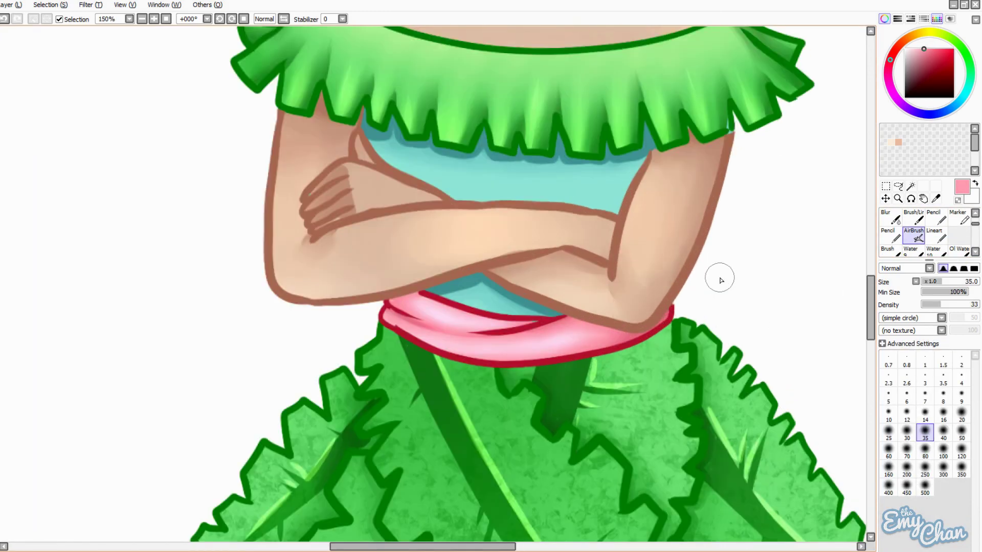
pyautogui.click(933, 218)
pyautogui.scroll(-3, 556, 345)
pyautogui.scroll(2, 532, 255)
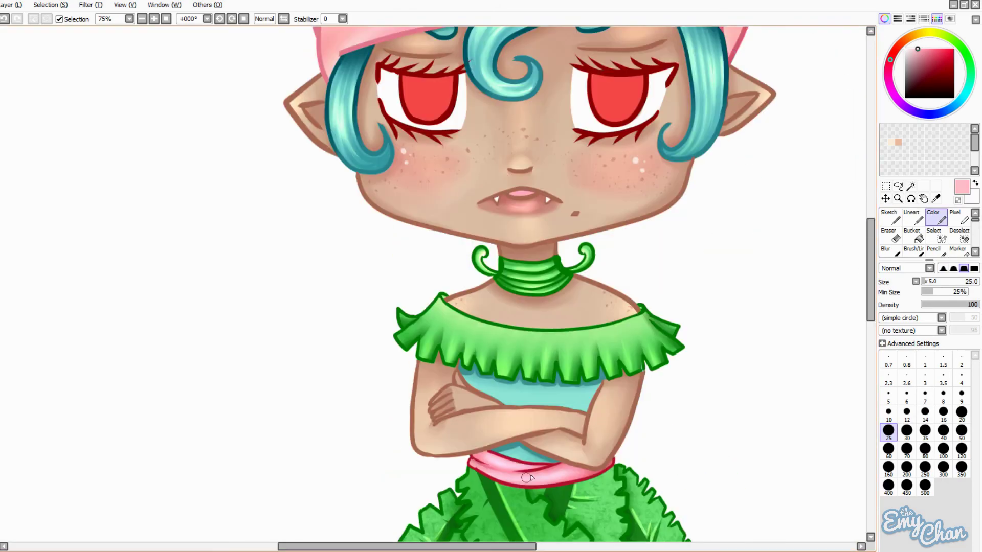
# - Sample crimson and the teal of the top
pyautogui.keyDown('alt'); pyautogui.click(562, 462); pyautogui.keyUp('alt')
pyautogui.press('b')
pyautogui.scroll(-3, 680, 417)
pyautogui.scroll(3, 681, 416)
pyautogui.keyDown('alt'); pyautogui.click(726, 243); pyautogui.keyUp('alt')
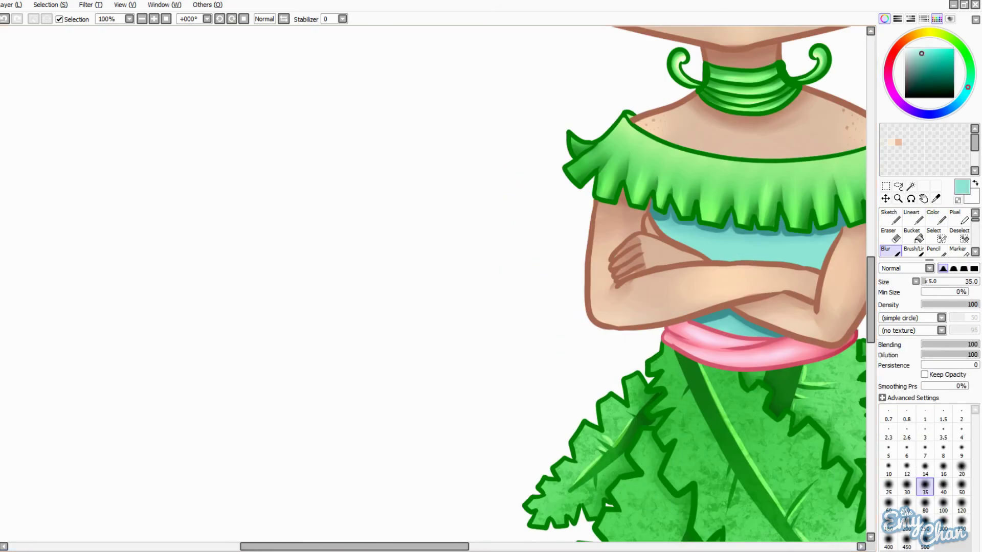
pyautogui.hscroll(3, 435, 282)
pyautogui.press('c')
# - Sample the arm's brown and dot freckles on the shoulders and upper arms
pyautogui.keyDown('alt'); pyautogui.click(512, 303); pyautogui.keyUp('alt')
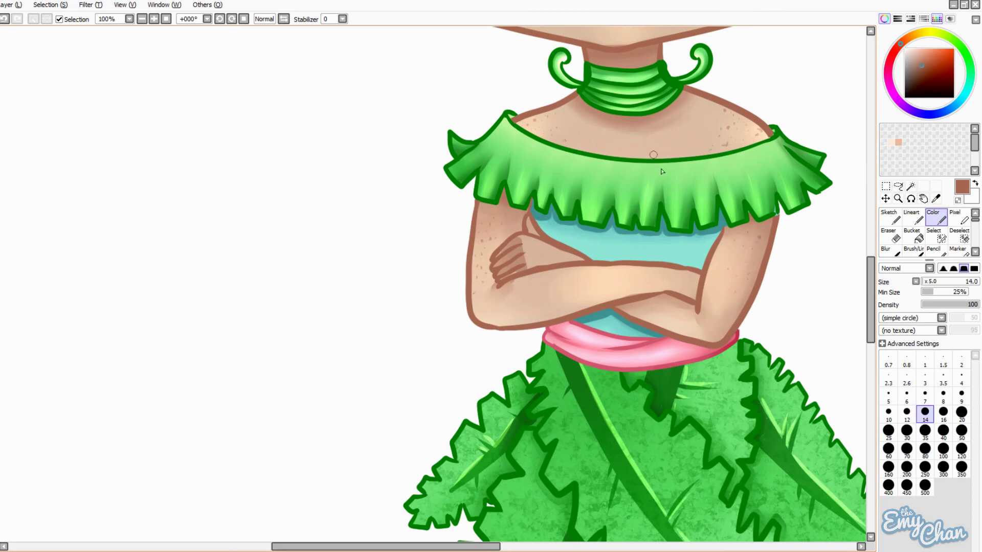
pyautogui.press('b')
pyautogui.keyDown('alt'); pyautogui.click(498, 258); pyautogui.keyUp('alt')
pyautogui.press('c')
pyautogui.keyDown('alt'); pyautogui.click(761, 158); pyautogui.keyUp('alt')
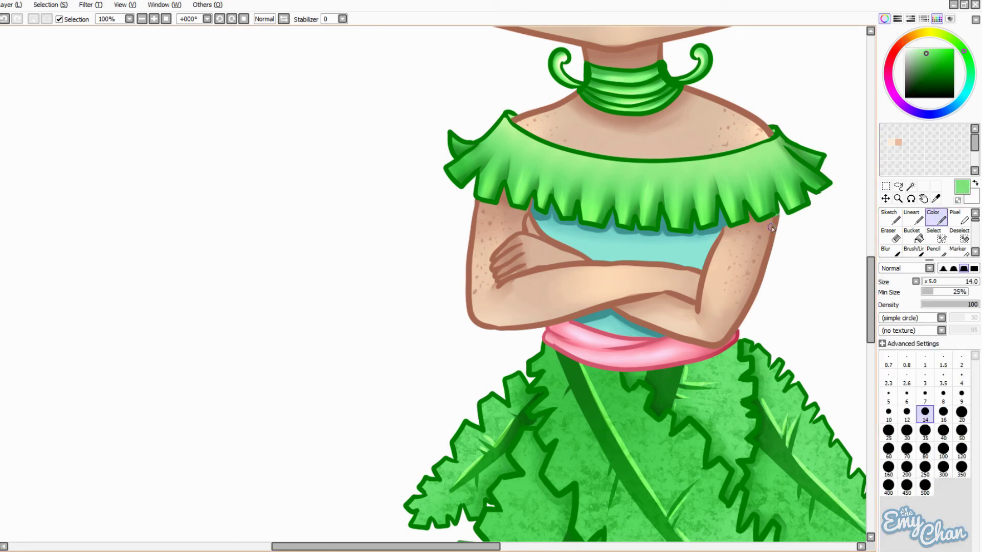
pyautogui.keyDown('alt'); pyautogui.click(775, 225); pyautogui.keyUp('alt')
pyautogui.scroll(-2, 777, 241)
pyautogui.scroll(1, 786, 206)
# - Shade the tops of both red irises darker and blend the shading in
pyautogui.scroll(6, 708, 235)
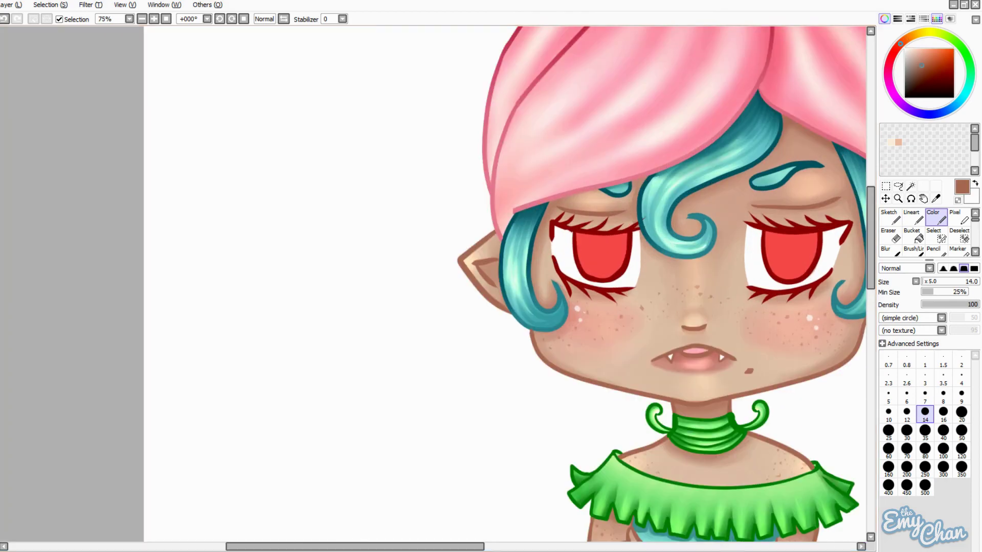
pyautogui.keyDown('alt'); pyautogui.click(616, 237); pyautogui.keyUp('alt')
pyautogui.keyDown('alt'); pyautogui.click(830, 233); pyautogui.keyUp('alt')
pyautogui.press(']')
pyautogui.press(']')
pyautogui.press(']')
pyautogui.press(']')
pyautogui.press(']')
pyautogui.scroll(1, 580, 368)
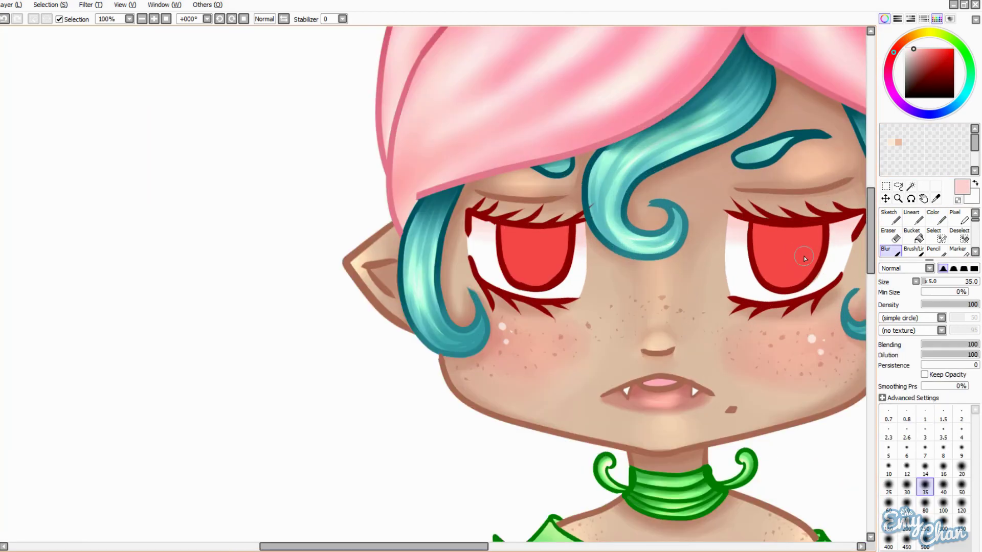
pyautogui.keyDown('alt'); pyautogui.click(493, 234); pyautogui.keyUp('alt')
pyautogui.moveTo(434, 232); pyautogui.dragTo(498, 230)
pyautogui.moveTo(686, 230); pyautogui.dragTo(751, 230)
pyautogui.click(934, 71)
pyautogui.click(886, 250)
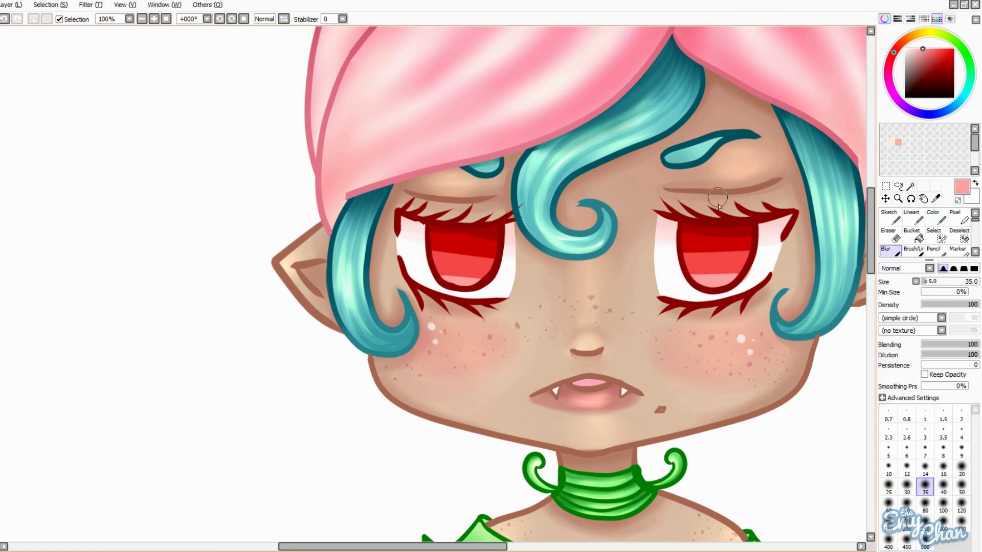
pyautogui.moveTo(685, 241); pyautogui.dragTo(747, 245)
pyautogui.moveTo(445, 256); pyautogui.dragTo(494, 266)
# - Draw dark red pupils, lighten the lower irises with pink, and blur them together
pyautogui.click(911, 217)
pyautogui.moveTo(704, 228)
pyautogui.mouseDown()
pyautogui.moveTo(733, 227)
pyautogui.moveTo(726, 271)
pyautogui.moveTo(718, 263)
pyautogui.mouseUp()
pyautogui.press(']')
pyautogui.press(']')
pyautogui.press(']')
pyautogui.press(']')
pyautogui.press(']')
pyautogui.press(']')
pyautogui.press(']')
pyautogui.press(']')
pyautogui.press(']')
pyautogui.press(']')
pyautogui.moveTo(455, 232); pyautogui.dragTo(475, 271)
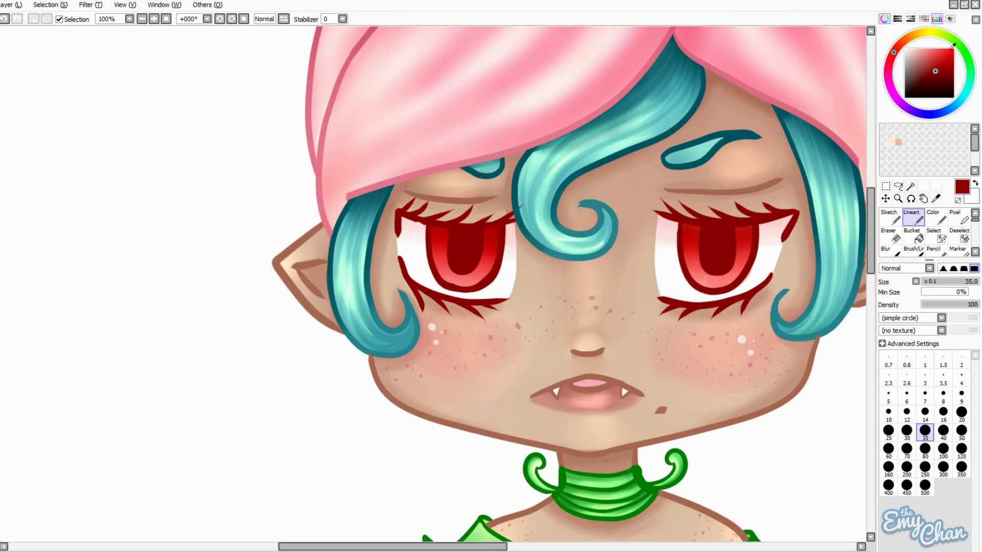
pyautogui.click(925, 48)
pyautogui.moveTo(690, 246); pyautogui.dragTo(742, 276)
pyautogui.moveTo(440, 256); pyautogui.dragTo(491, 276)
pyautogui.click(886, 251)
pyautogui.moveTo(688, 250); pyautogui.dragTo(747, 279)
pyautogui.moveTo(435, 253); pyautogui.dragTo(491, 284)
pyautogui.moveTo(688, 246); pyautogui.dragTo(746, 286)
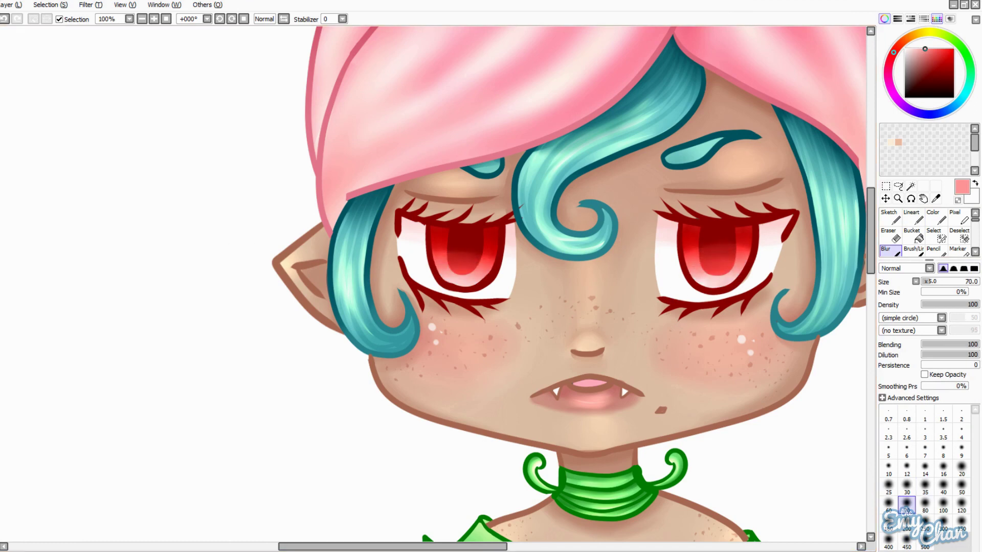
# - Dot white highlights into both eyes and soften the pupils with blending
pyautogui.click(933, 217)
pyautogui.click(929, 49)
pyautogui.click(438, 233)
pyautogui.click(690, 233)
pyautogui.click(454, 239)
pyautogui.click(712, 240)
pyautogui.press('b')
pyautogui.moveTo(690, 250); pyautogui.dragTo(744, 284)
pyautogui.moveTo(440, 255); pyautogui.dragTo(488, 278)
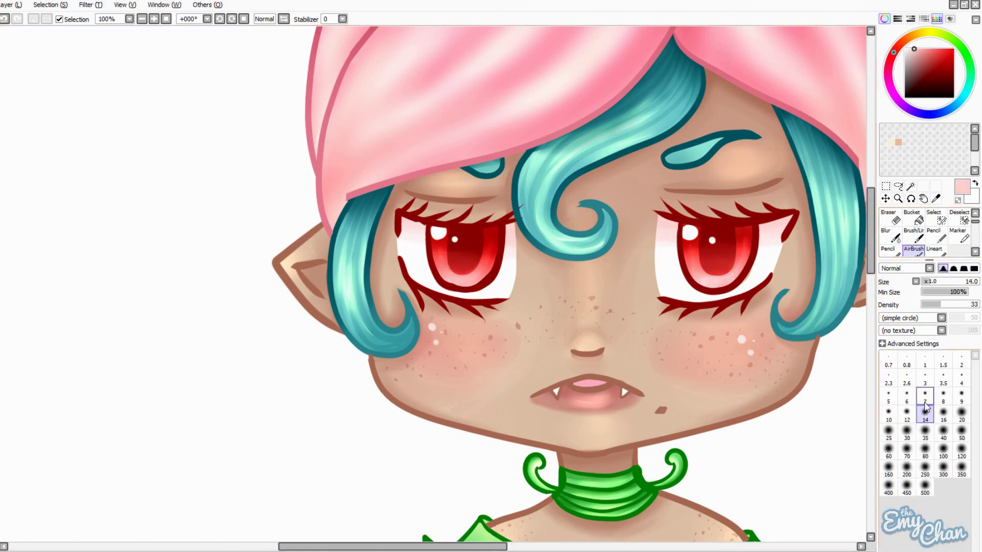
# - Add small pale pink dashes along the lower rims of the irises
pyautogui.keyDown('alt'); pyautogui.click(709, 285); pyautogui.keyUp('alt')
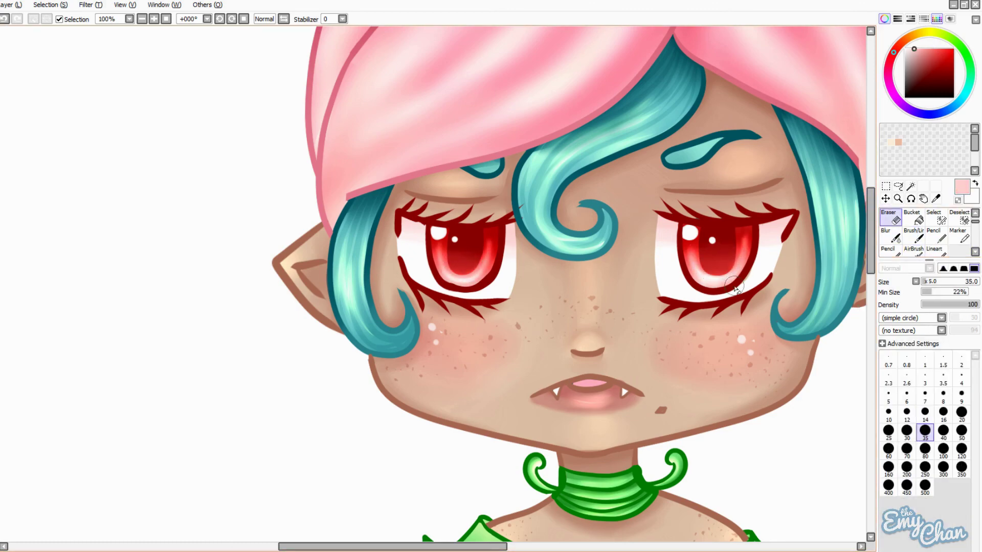
pyautogui.press('-')
pyautogui.press('+')
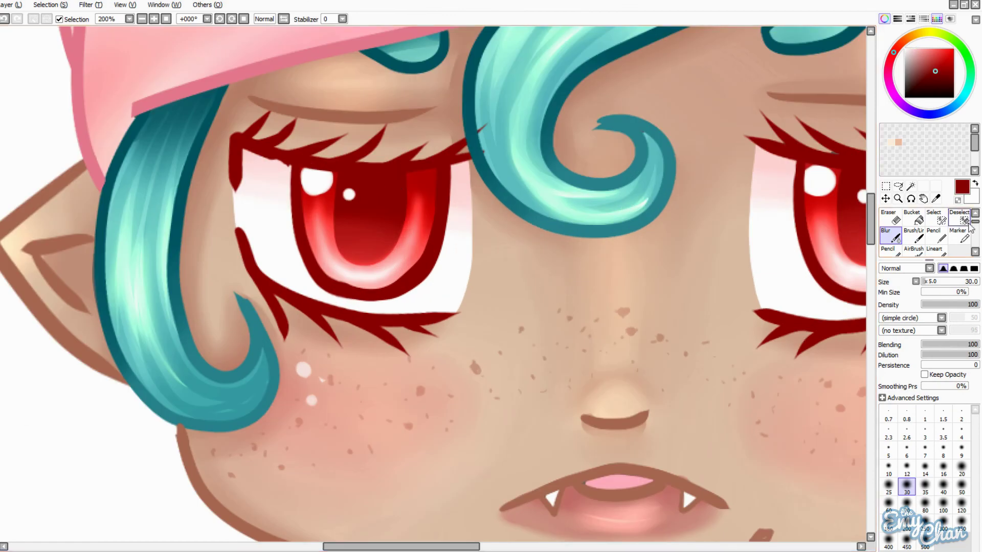
pyautogui.press('c')
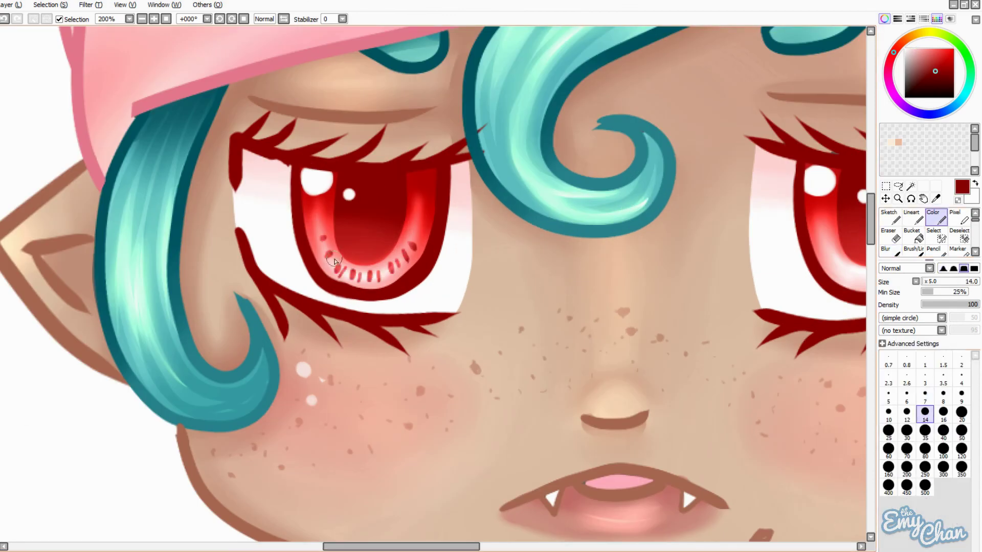
pyautogui.hscroll(5, 328, 257)
pyautogui.moveTo(696, 273); pyautogui.dragTo(695, 282)
pyautogui.press('-')
pyautogui.press('-')
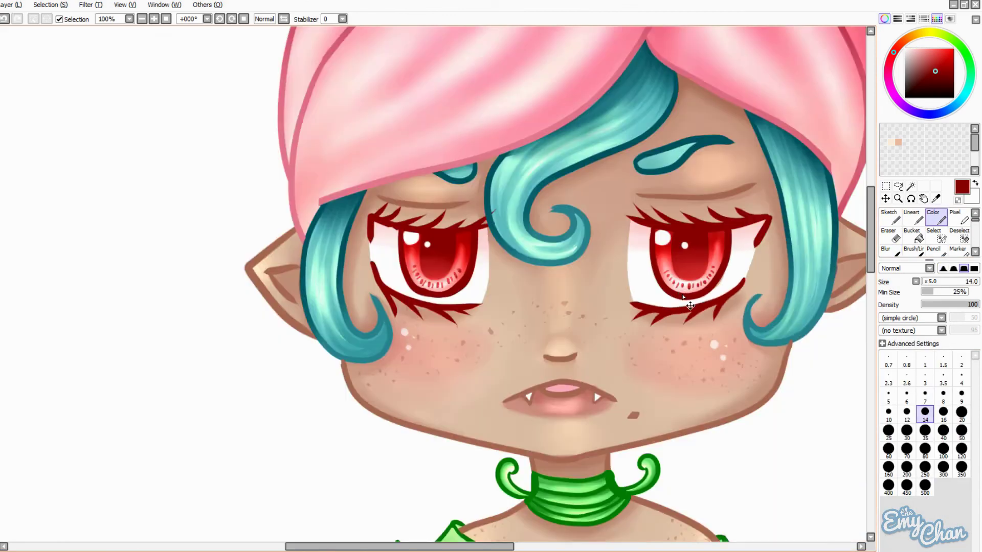
pyautogui.press('+')
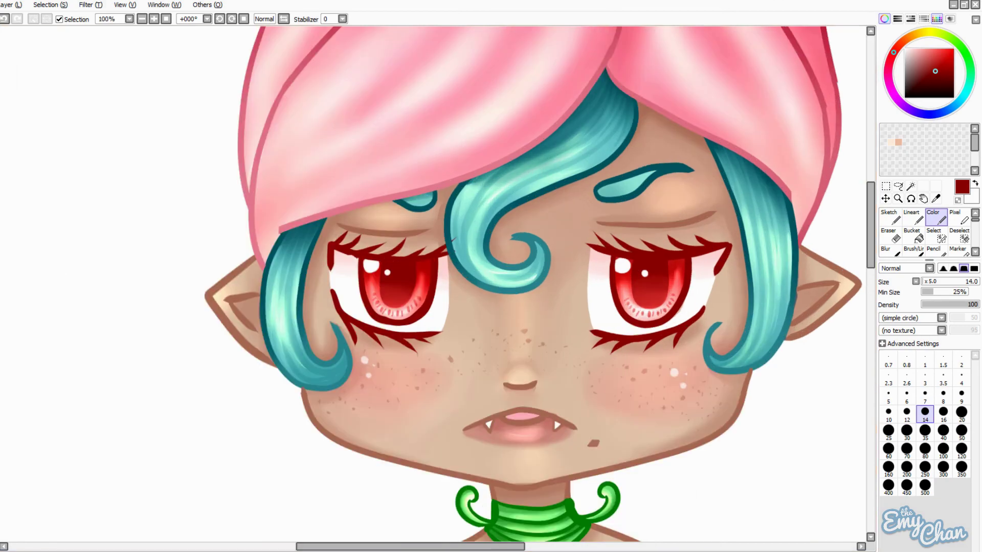
# - Switch to a size-30 blending brush and zoom out to review the whole face
pyautogui.click(906, 431)
pyautogui.click(889, 250)
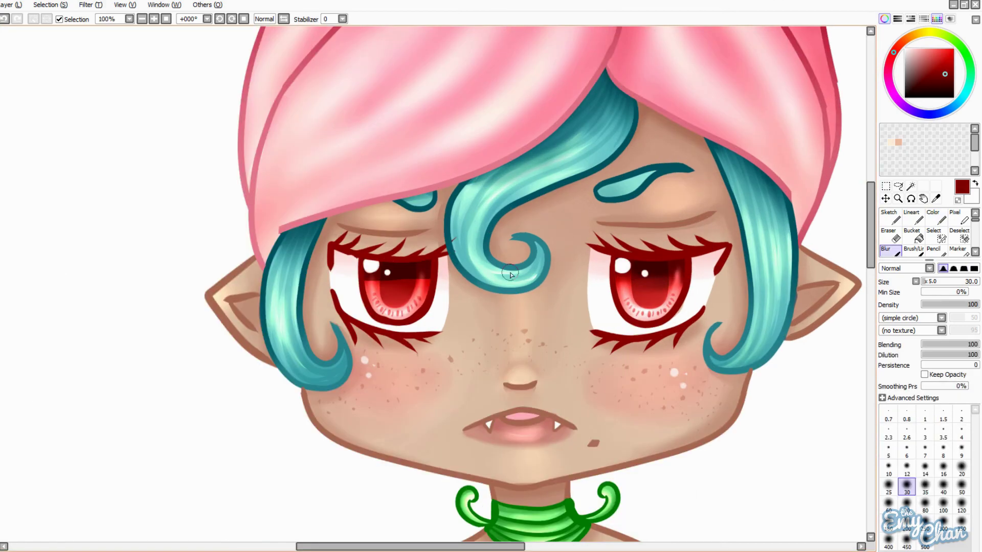
pyautogui.press('-')
pyautogui.press('-')
pyautogui.press('+')
pyautogui.press('+')
pyautogui.press('+')
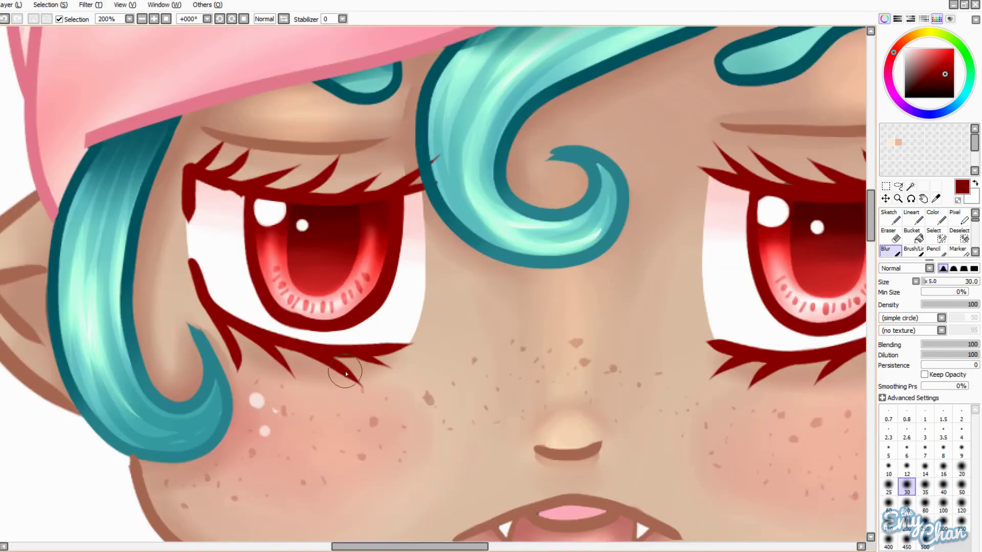
pyautogui.press('c')
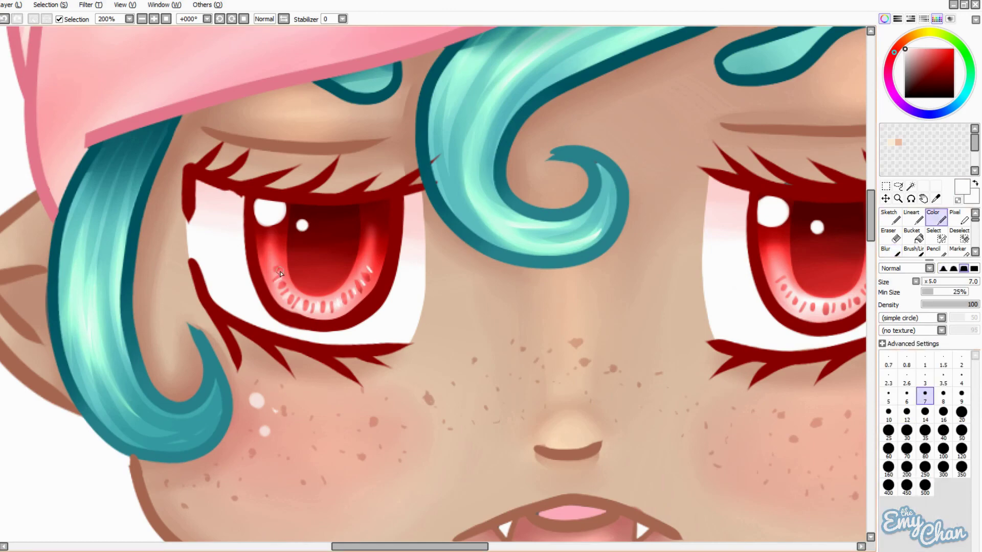
pyautogui.hscroll(3, 685, 289)
pyautogui.press('-')
pyautogui.press('-')
pyautogui.press('-')
pyautogui.press('-')
pyautogui.press('+')
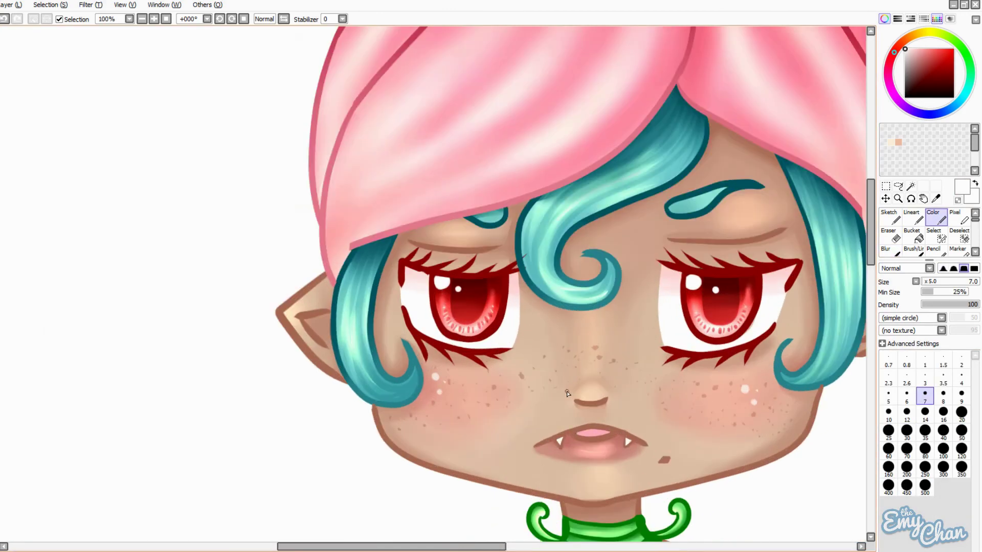
pyautogui.press('+')
pyautogui.press('-')
pyautogui.press('-')
pyautogui.press('-')
pyautogui.press('-')
pyautogui.press('-')
pyautogui.press('-')
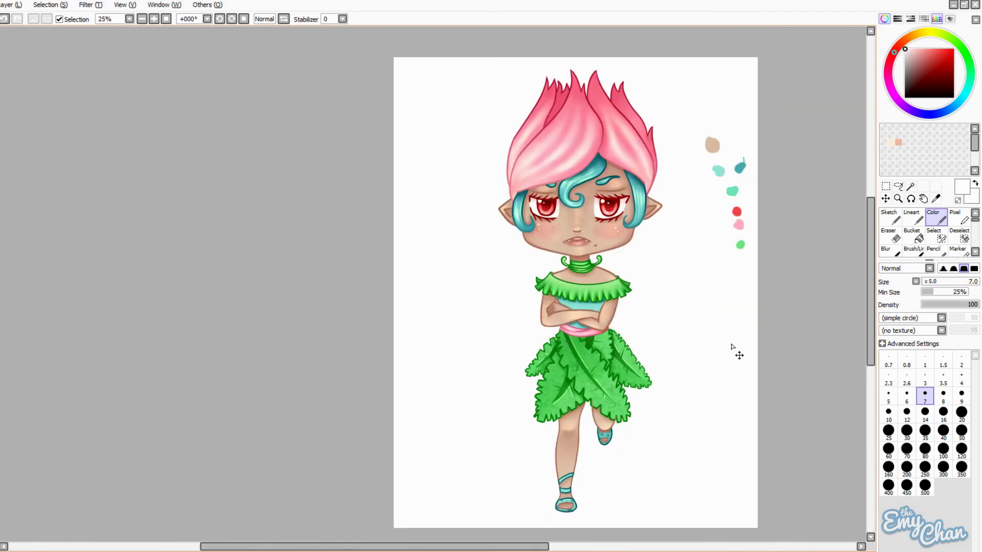
# - Delete the colour test dabs and slightly nudge and tilt the character
pyautogui.press('Delete')
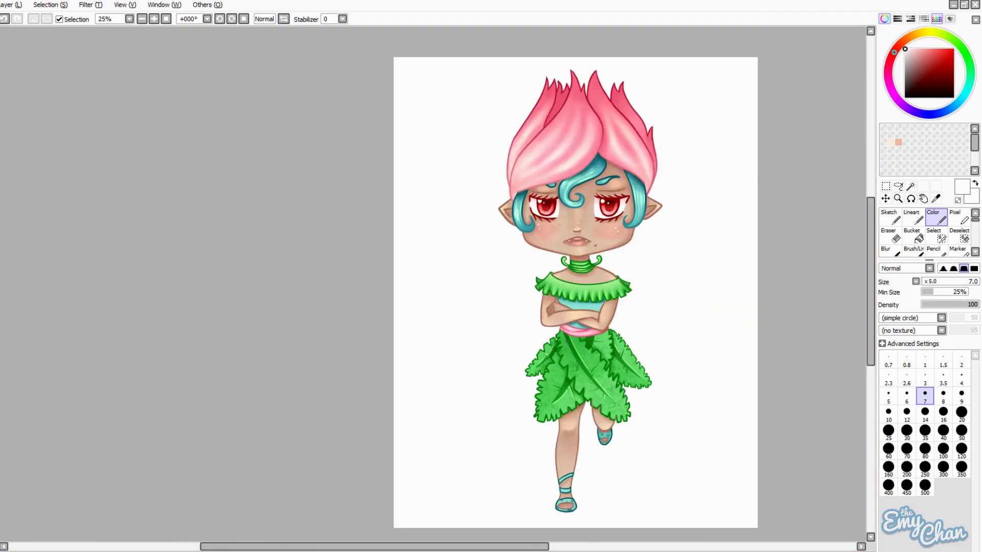
pyautogui.hotkey('ctrl', 't')
pyautogui.moveTo(690, 259); pyautogui.dragTo(684, 261)
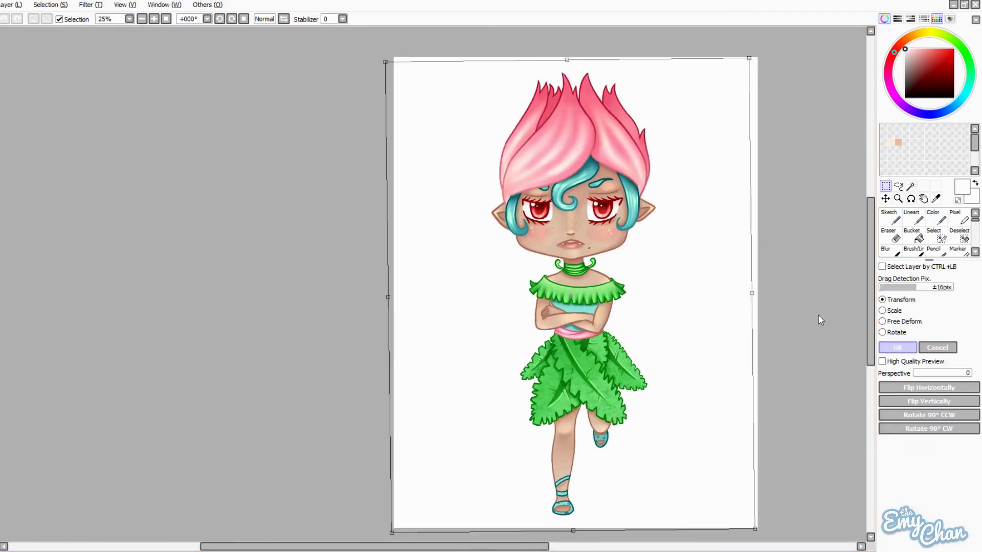
pyautogui.press('Return')
# - Fill a rectangle behind the girl with mint green and stretch its top edge upward
pyautogui.press('m')
pyautogui.moveTo(451, 145); pyautogui.dragTo(696, 478)
pyautogui.click(971, 77)
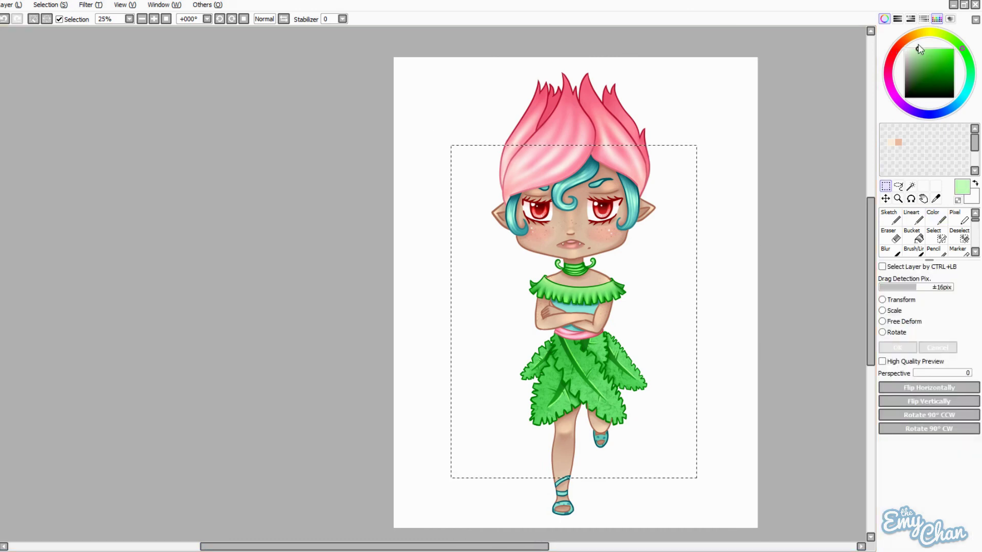
pyautogui.hotkey('ctrl', 'f')
pyautogui.hotkey('ctrl', 't')
pyautogui.moveTo(573, 145); pyautogui.dragTo(573, 115)
pyautogui.press('Return')
pyautogui.press('w')
pyautogui.click(615, 225)
pyautogui.scroll(3, 501, 184)
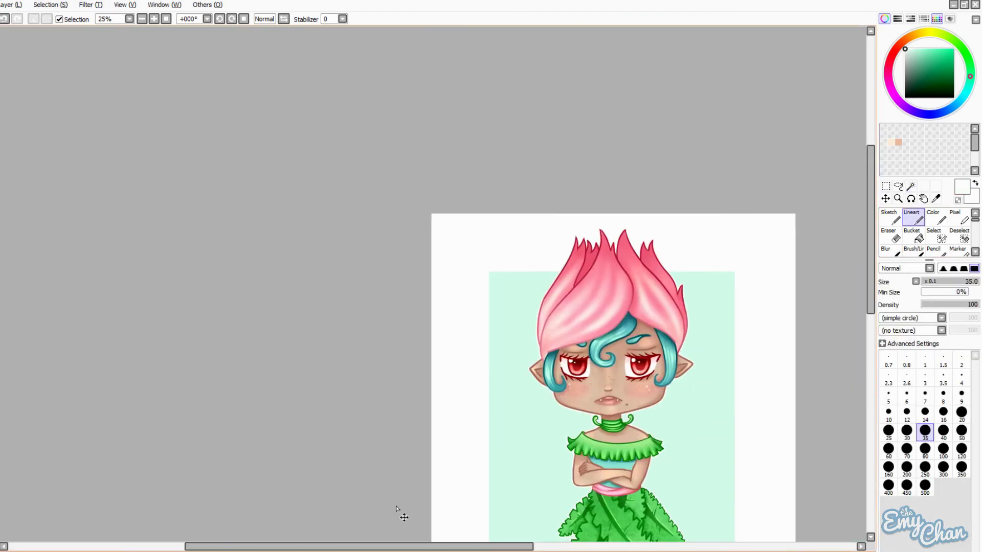
pyautogui.scroll(-3, 730, 327)
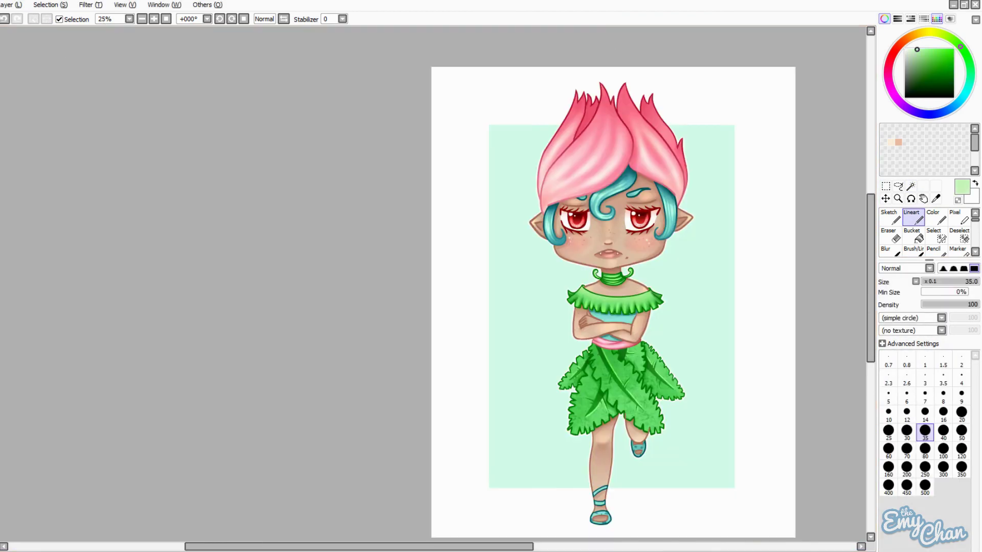